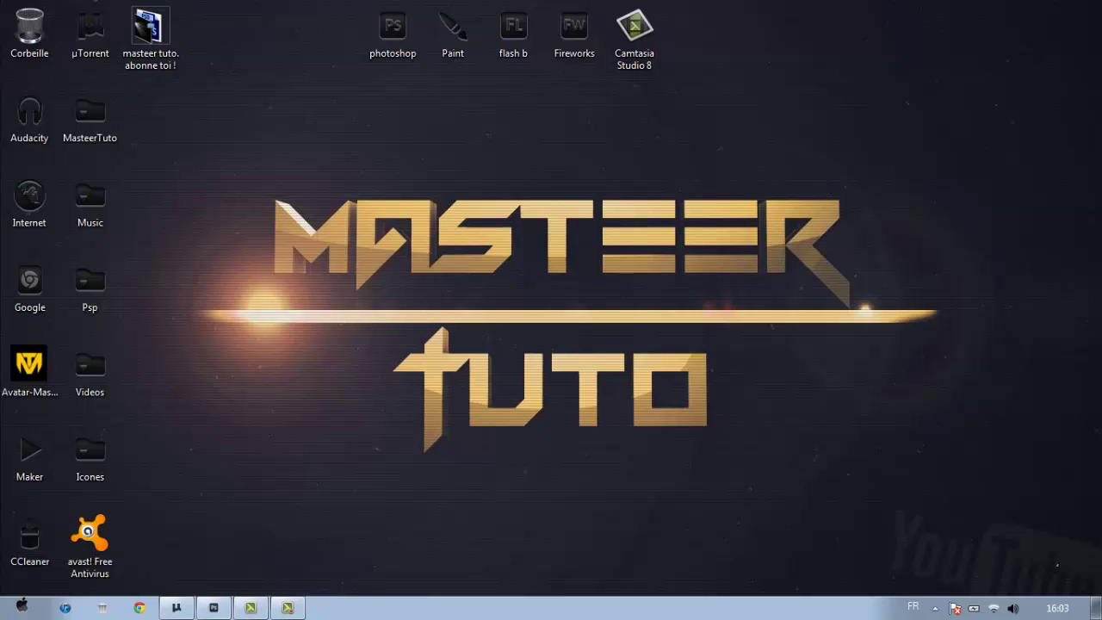
- Switch to Photoshop, view the New Template By MasteerTuto.psd document full screen, and return to the desktop
{"action": "left_click", "coordinate": [214, 608]}
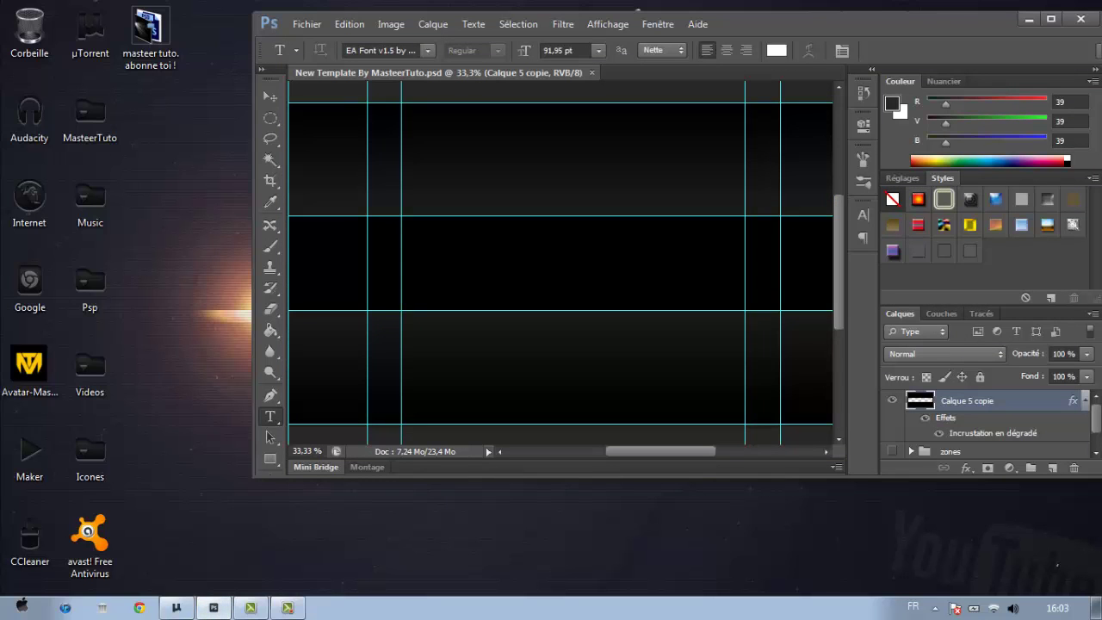
{"action": "left_click", "coordinate": [1050, 18]}
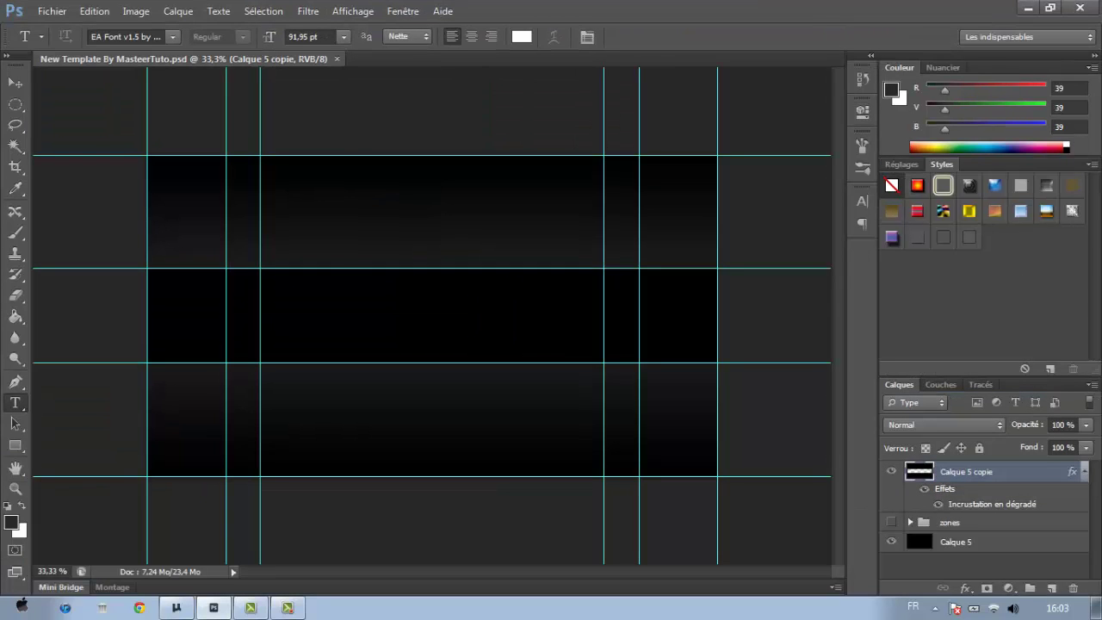
{"action": "left_click", "coordinate": [1027, 7]}
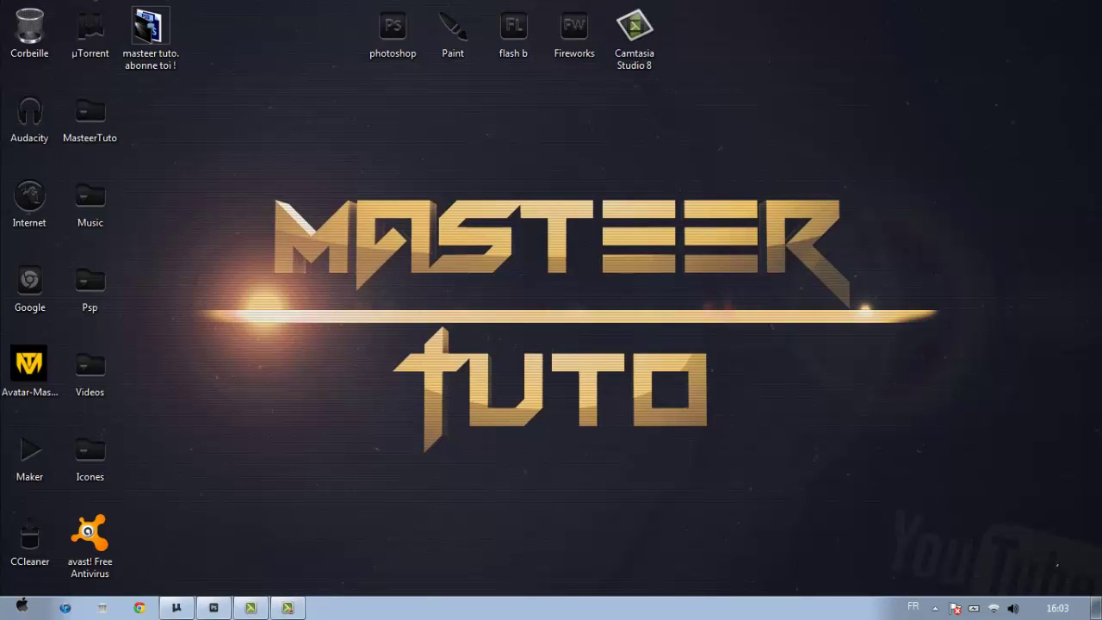
- Open the desktop folder "masteer tuto. abonne toi !" in a maximized window and review its image files and PSD template
{"action": "left_click", "coordinate": [151, 36]}
{"action": "double_click", "coordinate": [151, 36]}
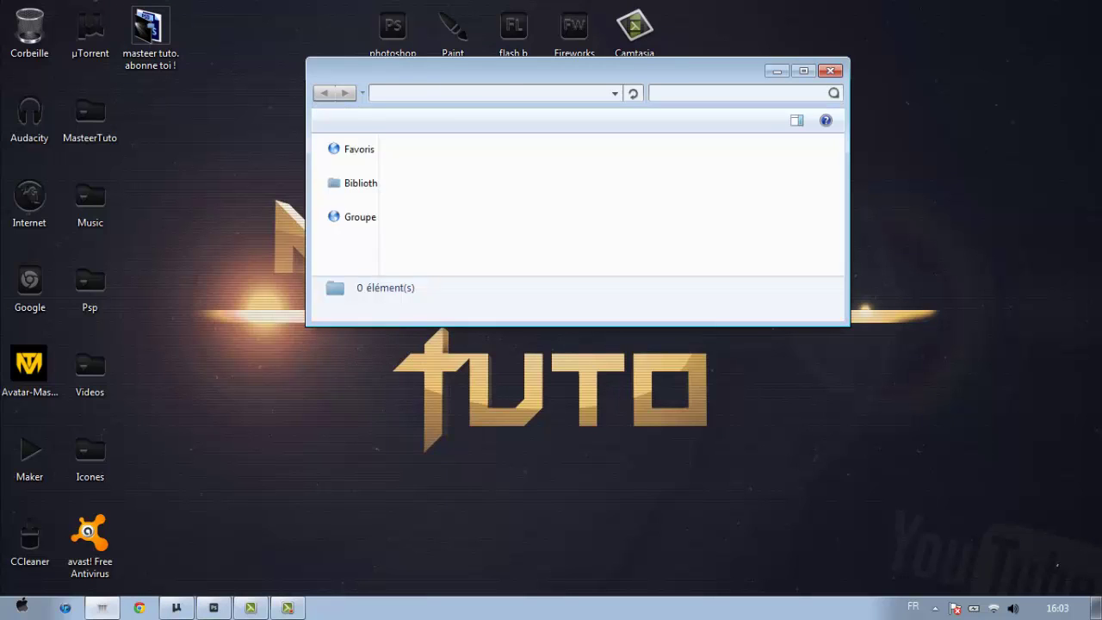
{"action": "left_click", "coordinate": [803, 70]}
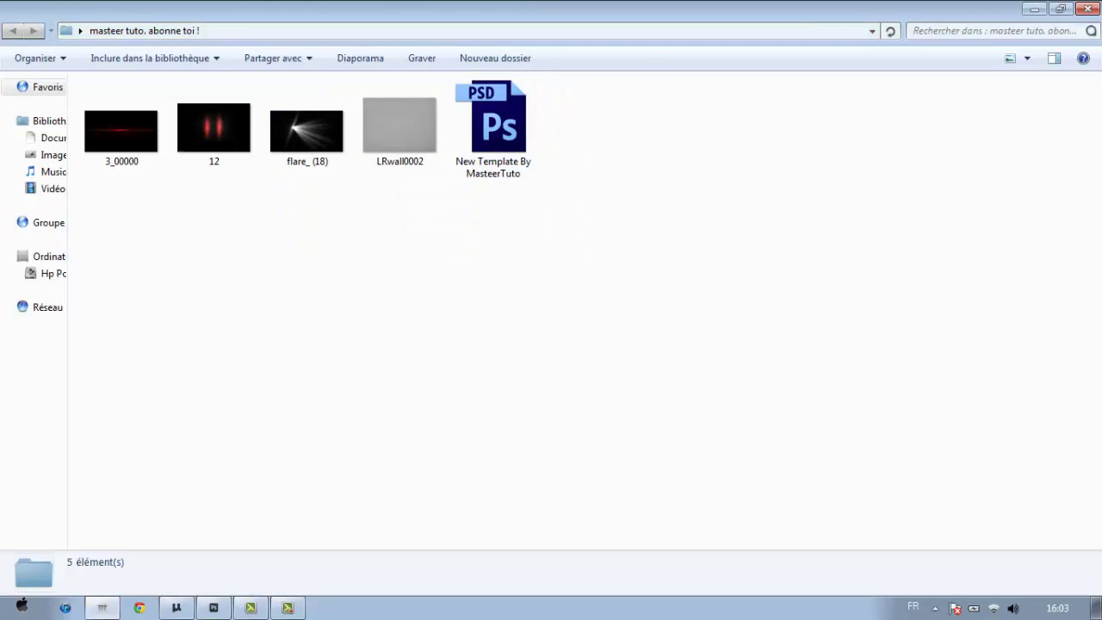
{"action": "left_click_drag", "start_coordinate": [384, 218], "coordinate": [138, 159]}
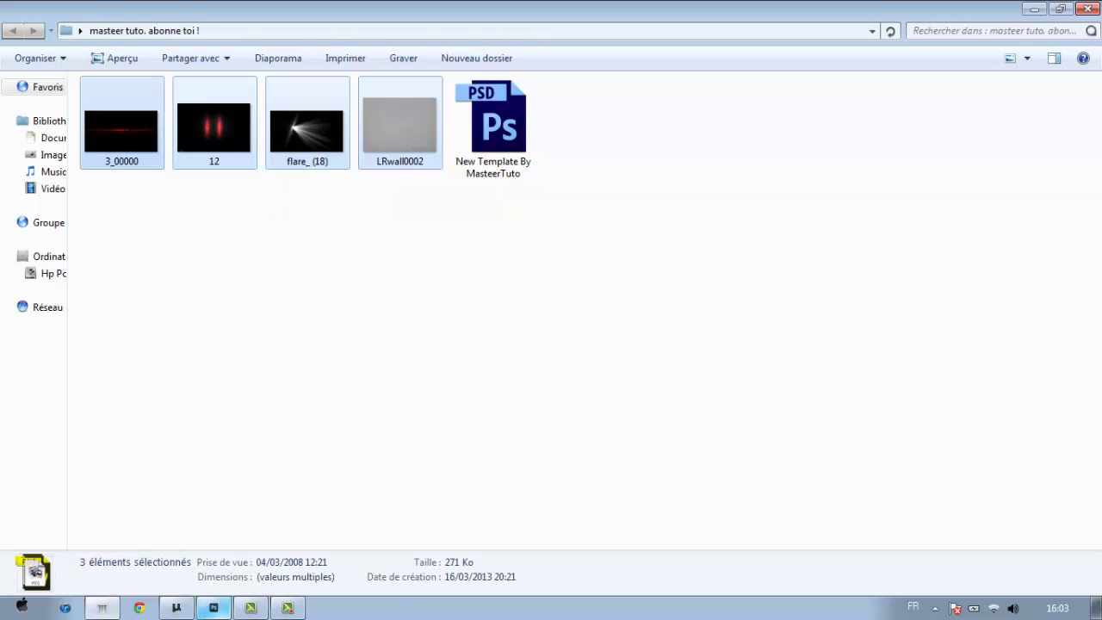
{"action": "mouse_move", "coordinate": [214, 608]}
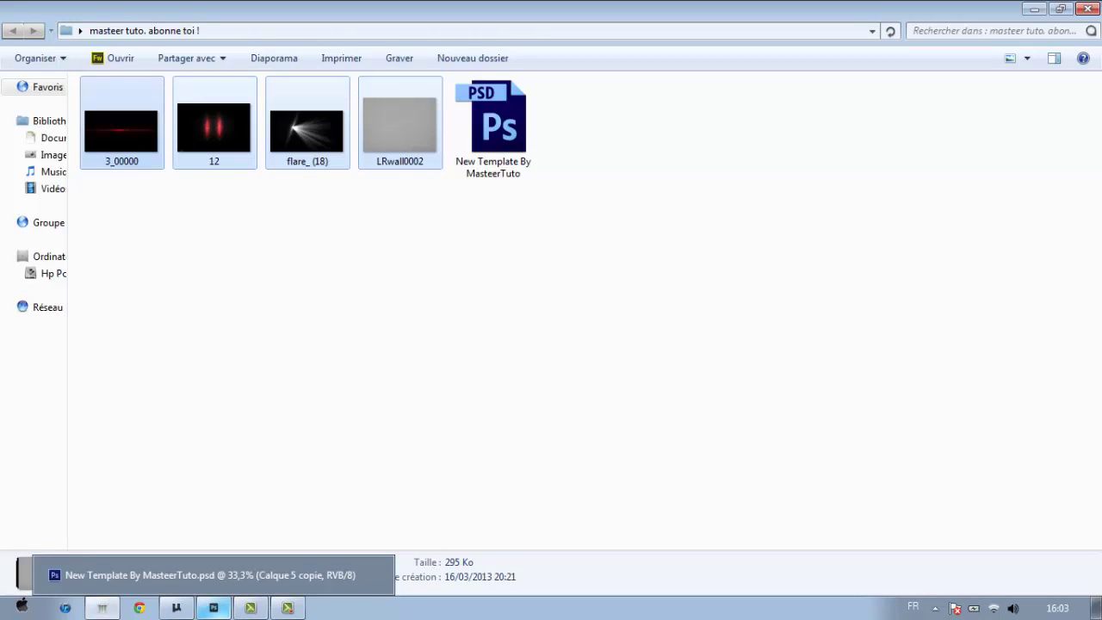
{"action": "left_click_drag", "start_coordinate": [495, 236], "coordinate": [481, 136]}
{"action": "left_click", "coordinate": [516, 249]}
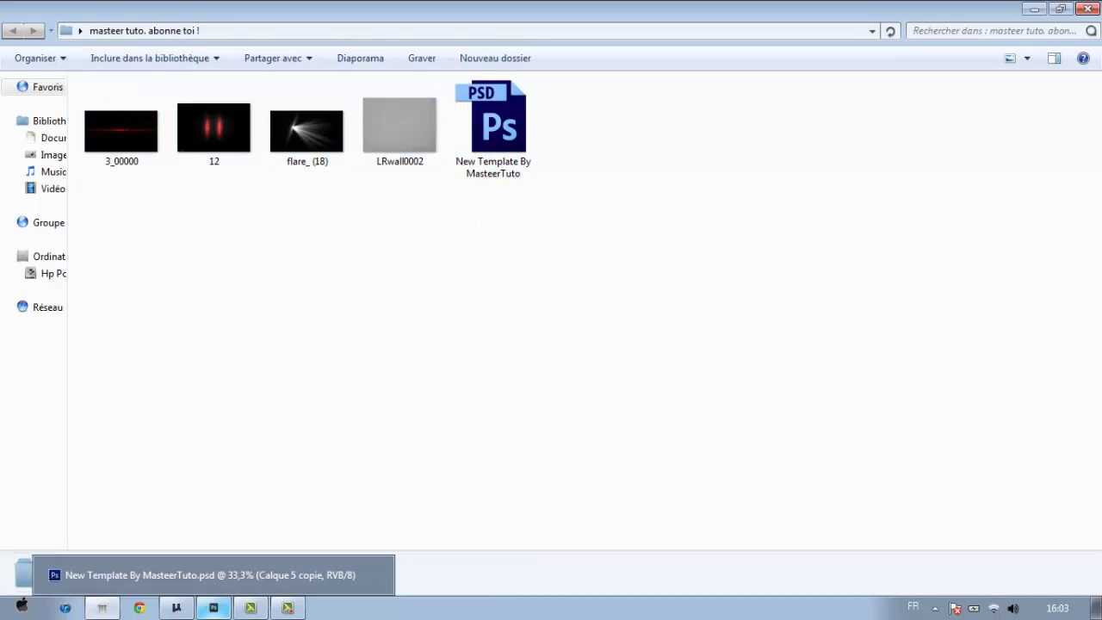
- Place the LRwall0002 image from the folder into the New Template By MasteerTuto document in Photoshop
{"action": "left_click", "coordinate": [210, 575]}
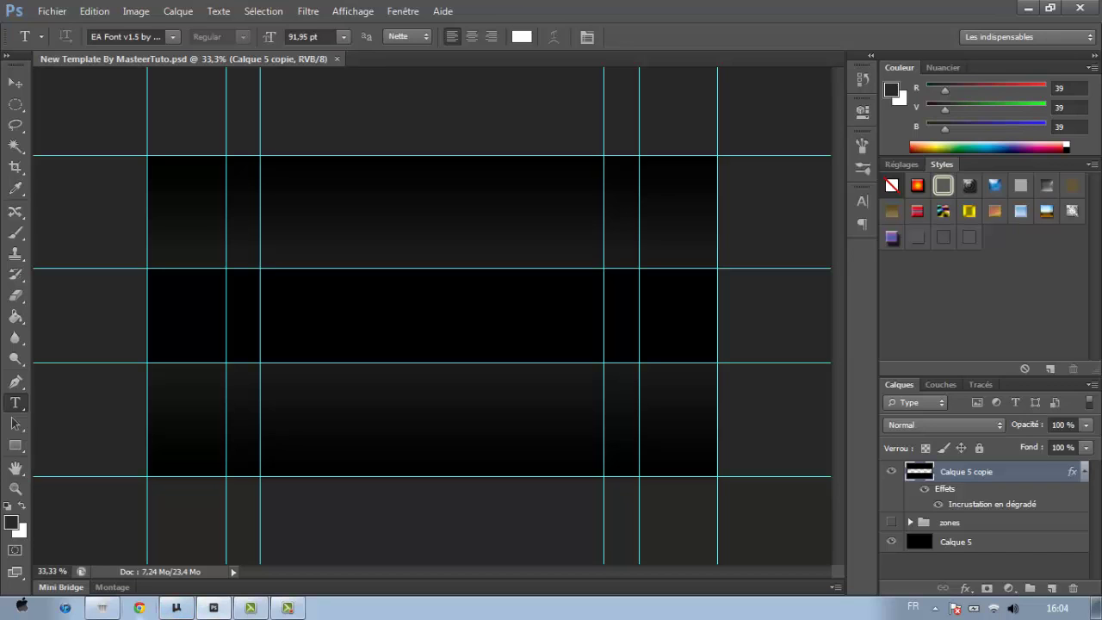
{"action": "left_click", "coordinate": [102, 608]}
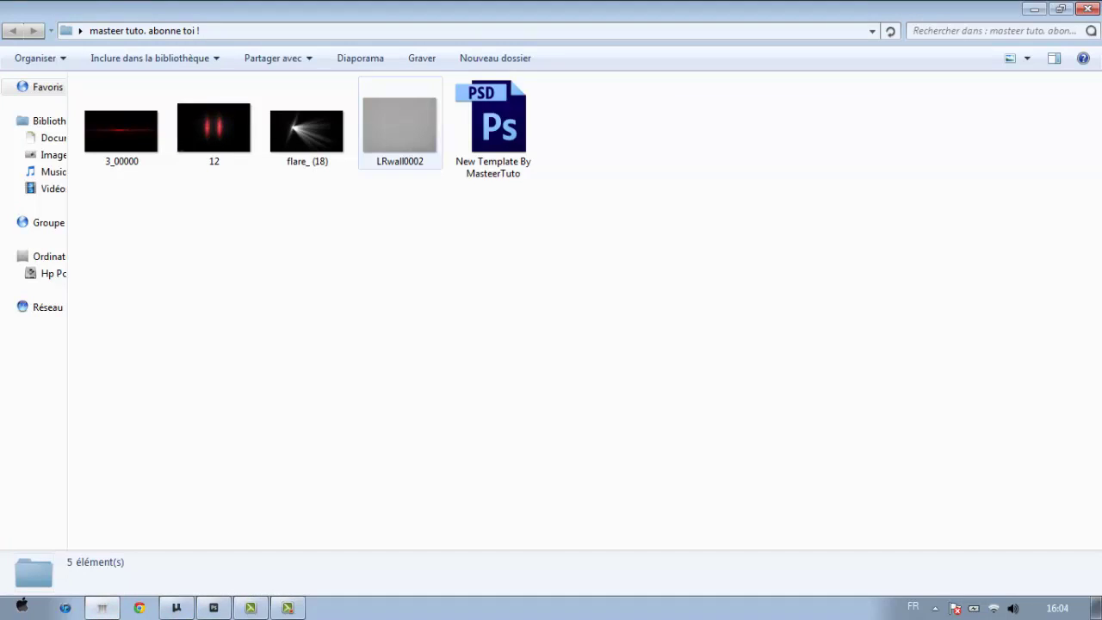
{"action": "left_click_drag", "start_coordinate": [399, 125], "coordinate": [213, 608]}
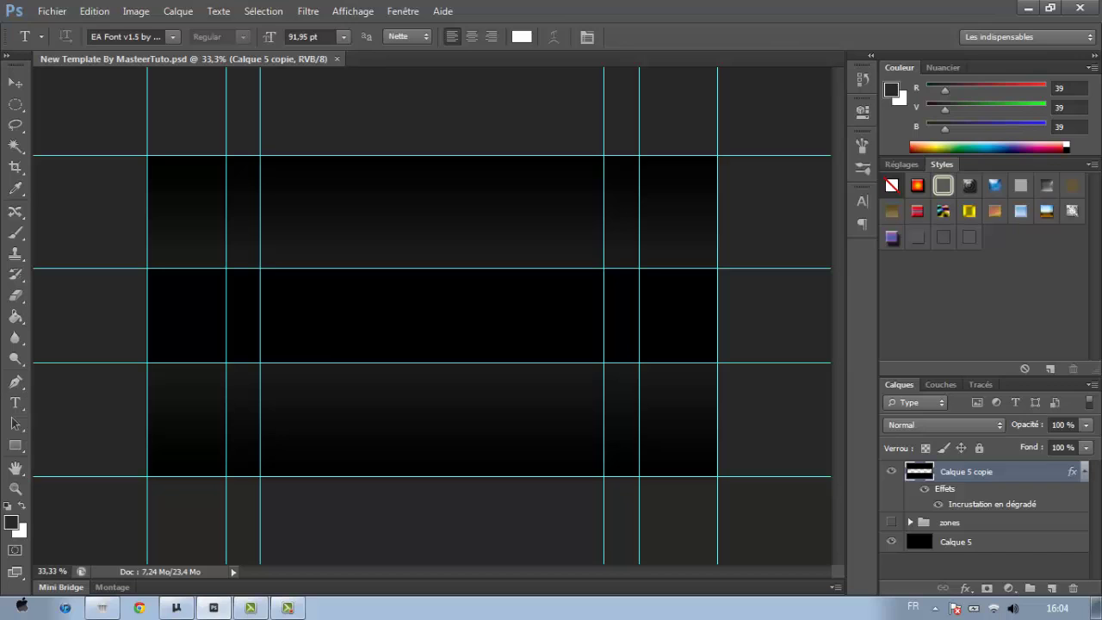
- Stretch the LRwall0002 texture to about 207% width and 46% height so it fills the middle band between the guides
{"action": "key", "text": "ctrl+t"}
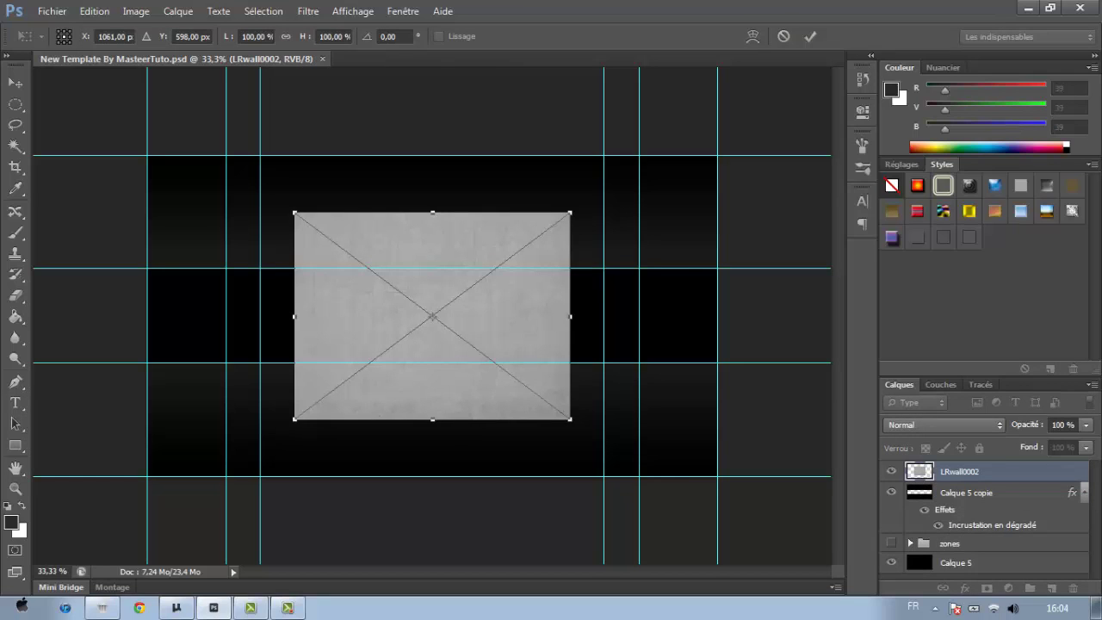
{"action": "left_click_drag", "start_coordinate": [294, 316], "coordinate": [147, 316]}
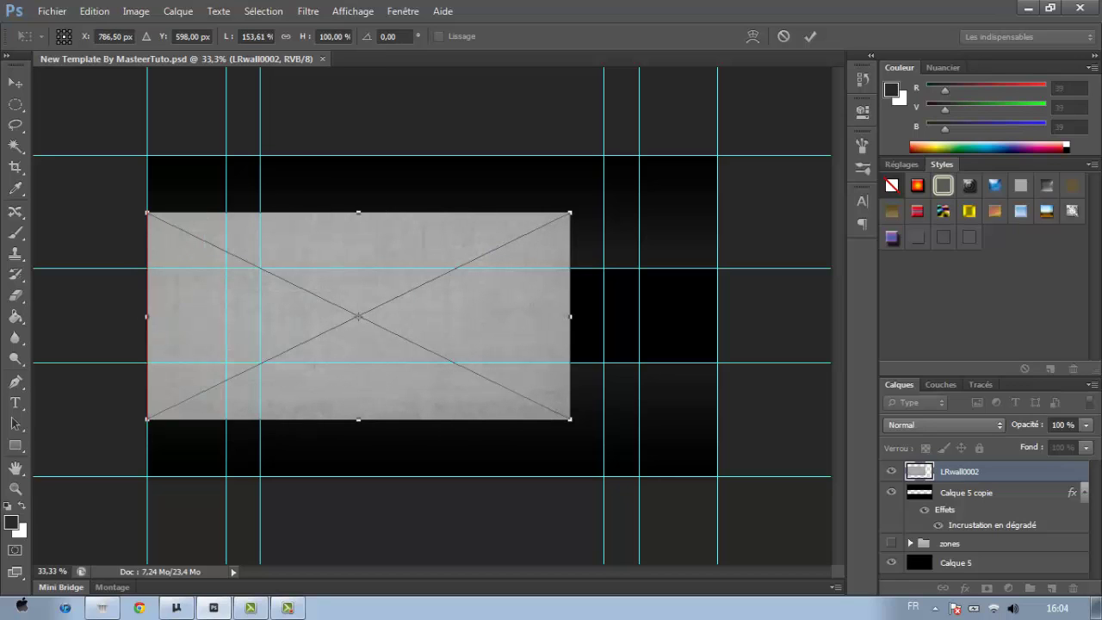
{"action": "left_click_drag", "start_coordinate": [570, 316], "coordinate": [717, 316]}
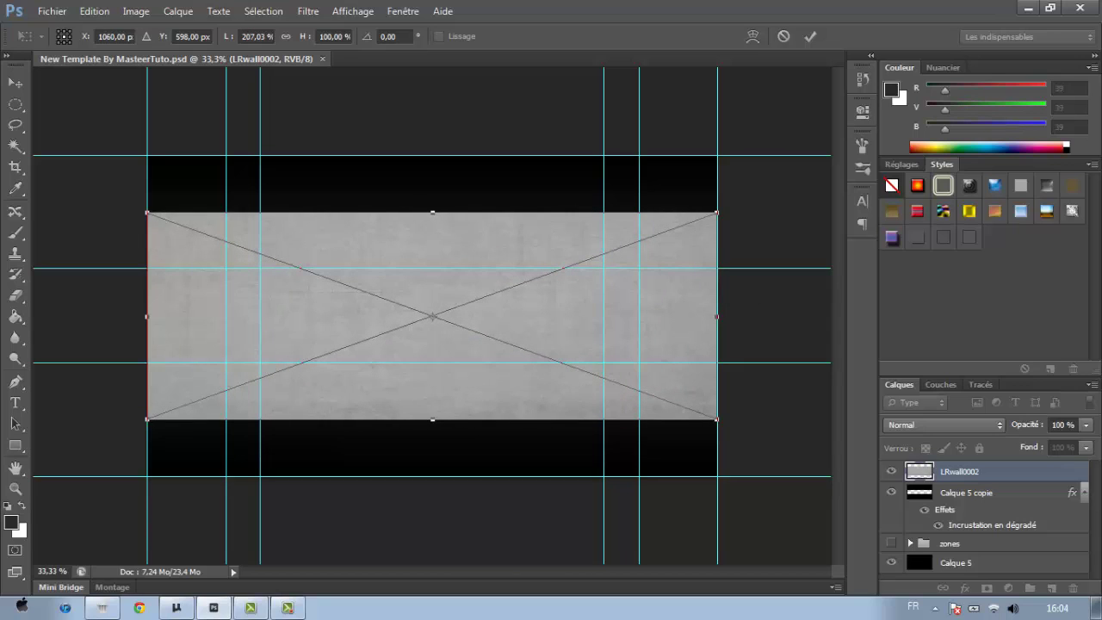
{"action": "left_click_drag", "start_coordinate": [432, 212], "coordinate": [432, 269]}
{"action": "left_click_drag", "start_coordinate": [432, 419], "coordinate": [433, 361]}
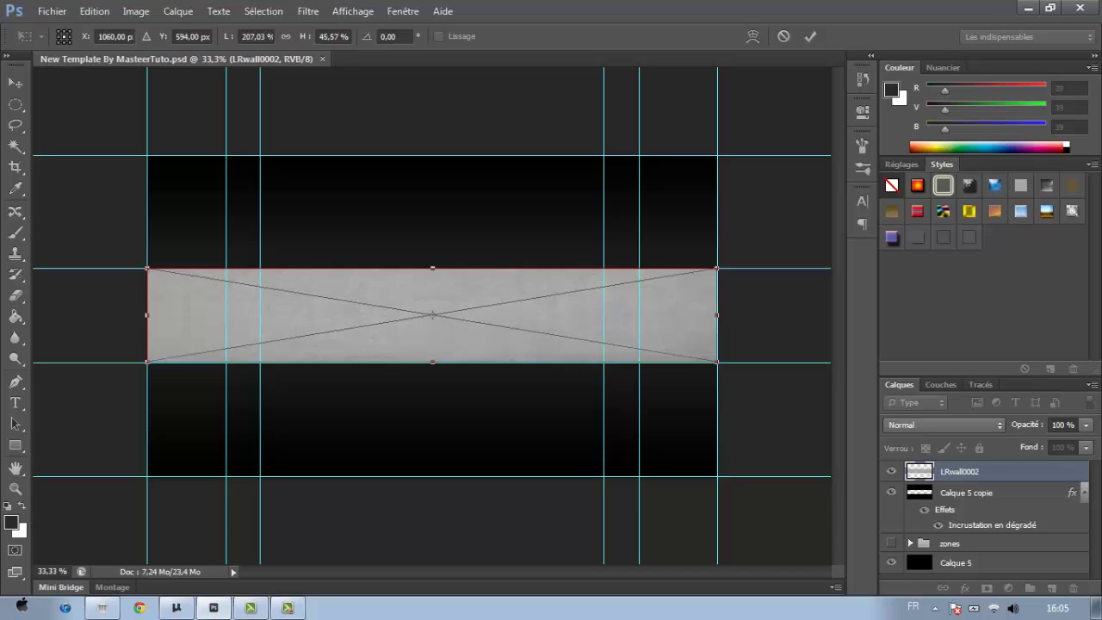
{"action": "key", "text": "t"}
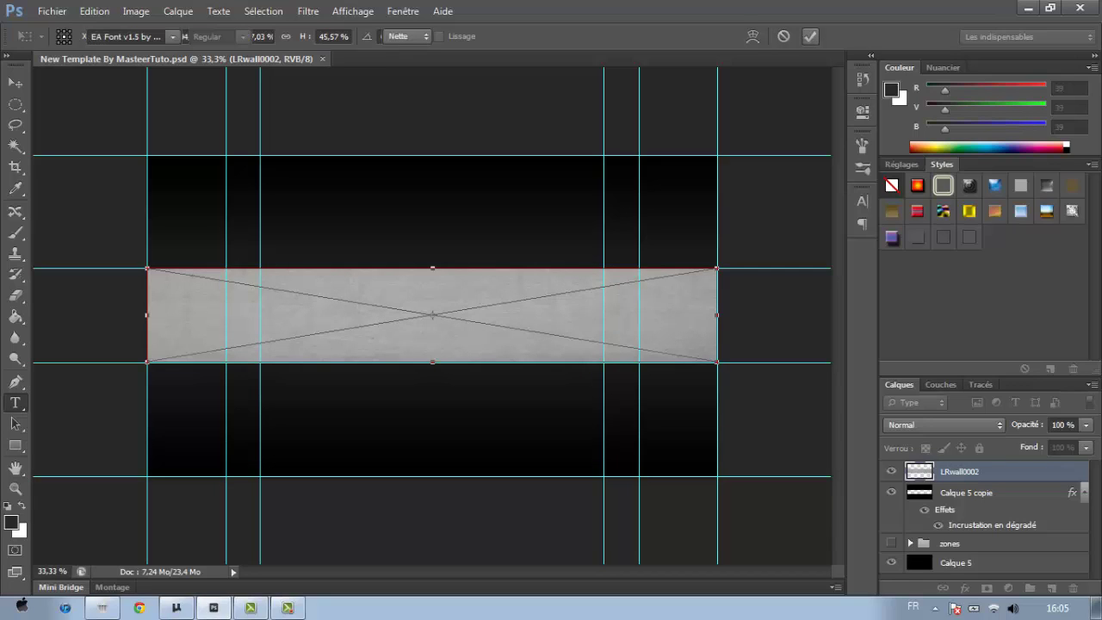
{"action": "key", "text": "Return"}
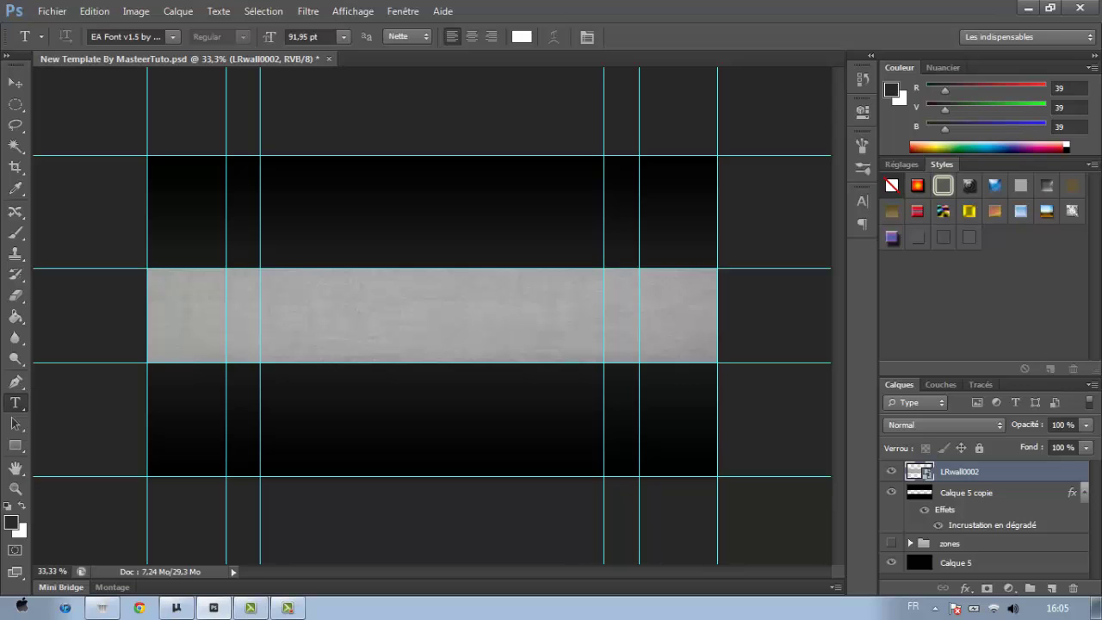
{"action": "left_click_drag", "start_coordinate": [256, 284], "coordinate": [615, 352]}
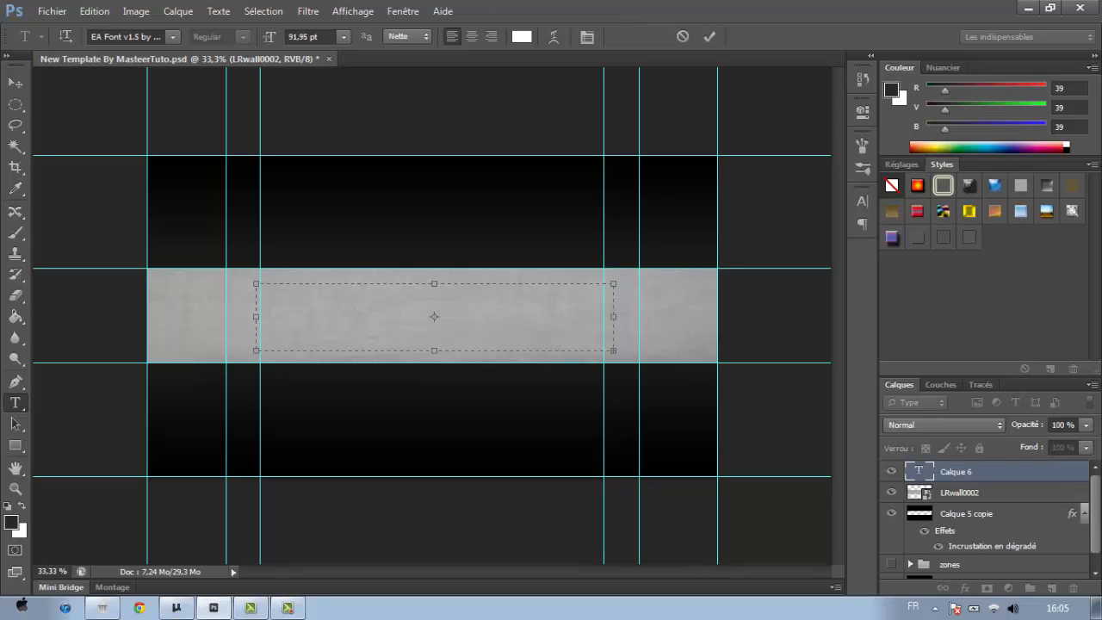
{"action": "left_click", "coordinate": [311, 36]}
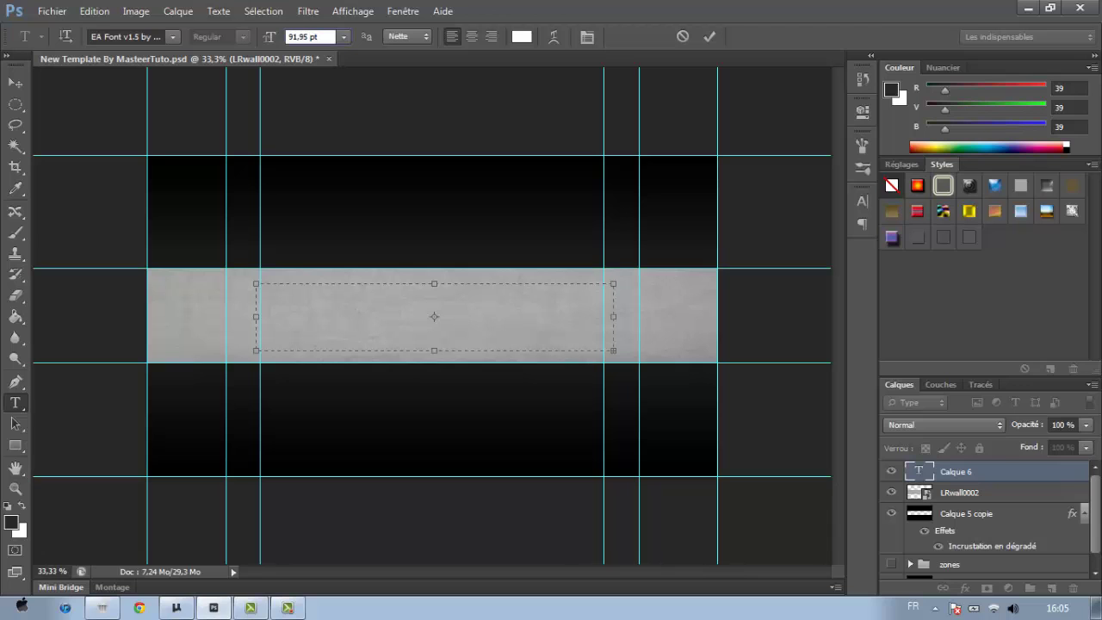
{"action": "scroll", "coordinate": [312, 36], "scroll_direction": "down", "scroll_amount": 20}
{"action": "left_click", "coordinate": [173, 37]}
{"action": "left_click", "coordinate": [173, 37]}
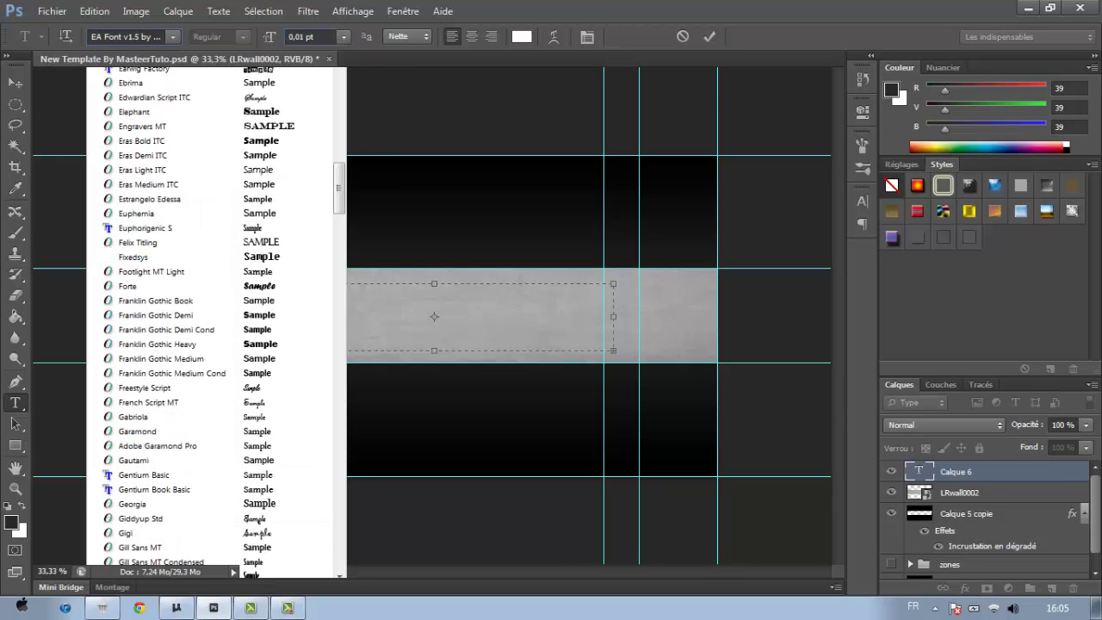
{"action": "left_click", "coordinate": [311, 36]}
{"action": "scroll", "coordinate": [311, 36], "scroll_direction": "up", "scroll_amount": 2}
{"action": "scroll", "coordinate": [311, 36], "scroll_direction": "up", "scroll_amount": 14}
{"action": "type", "text": "91,95"}
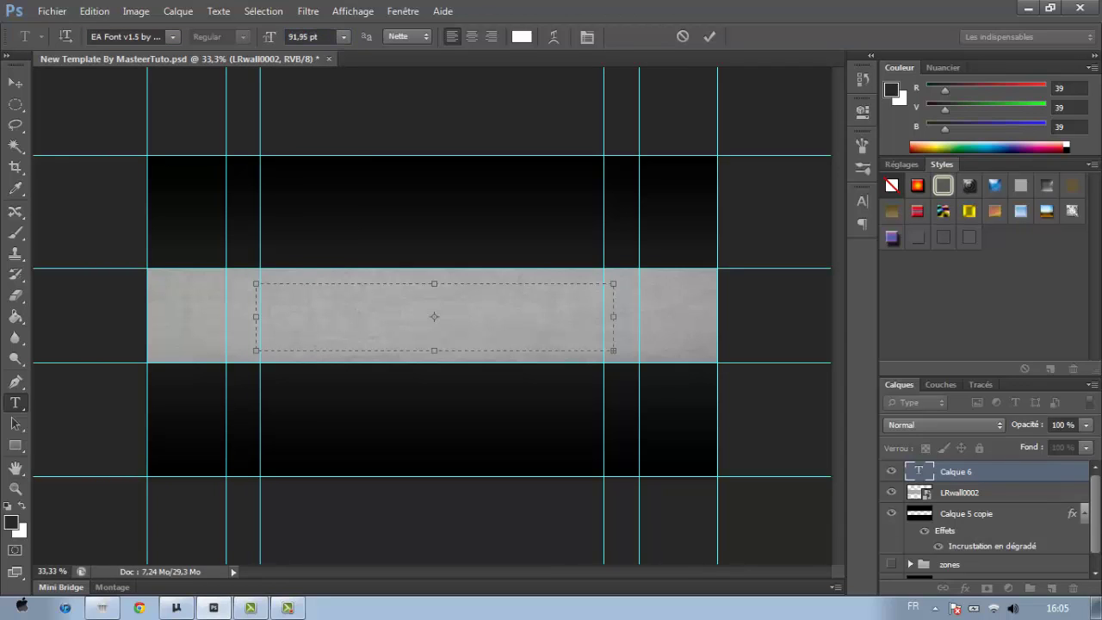
{"action": "left_click", "coordinate": [683, 36]}
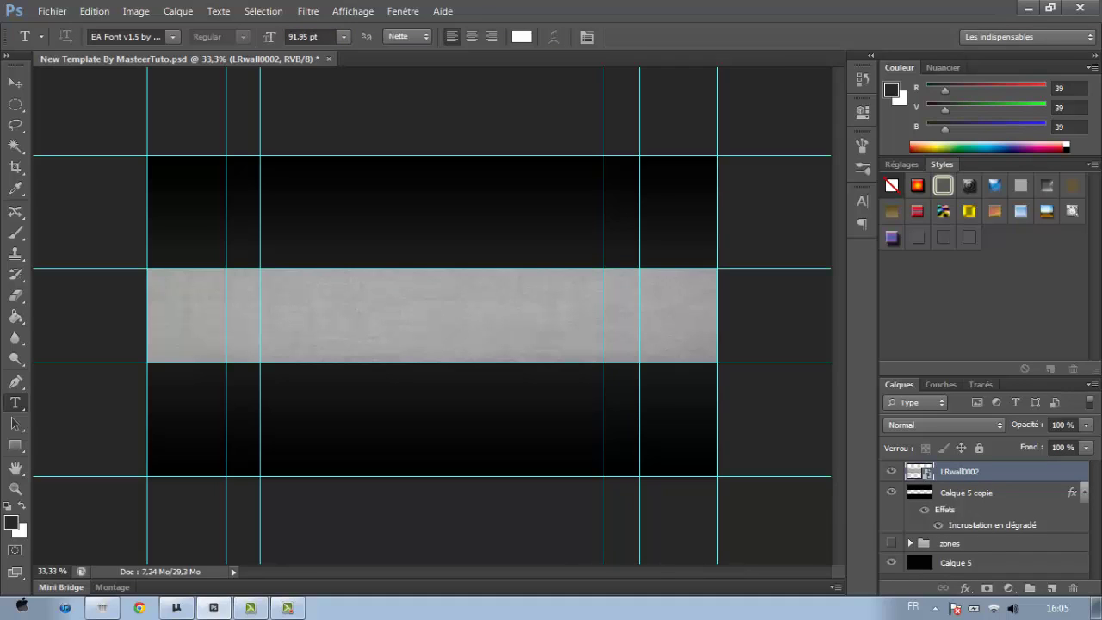
- Set the font size to 30 pt and add a text box reading "TEST" over the gray middle band
{"action": "left_click", "coordinate": [309, 36]}
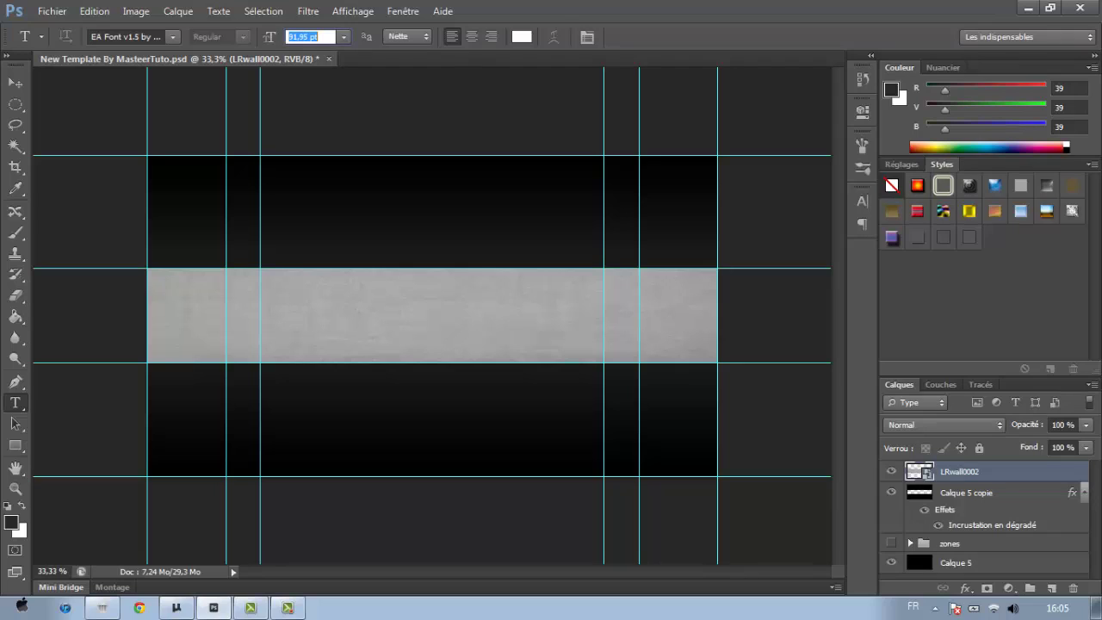
{"action": "left_click", "coordinate": [343, 36]}
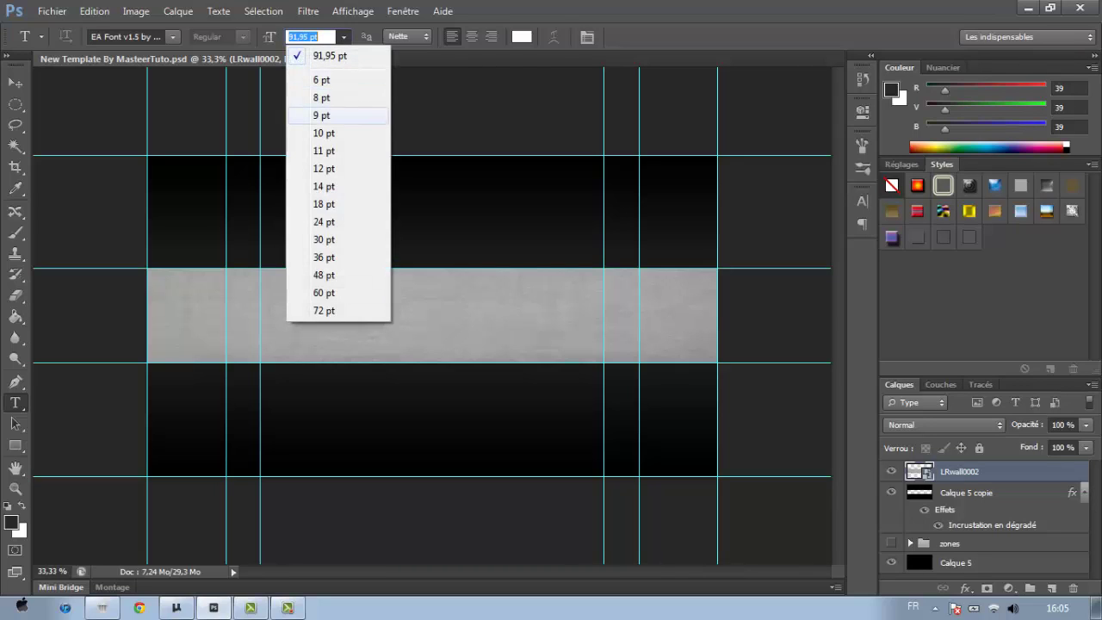
{"action": "key", "text": "Down"}
{"action": "key", "text": "Down"}
{"action": "key", "text": "Down"}
{"action": "key", "text": "Down"}
{"action": "key", "text": "Down"}
{"action": "key", "text": "Return"}
{"action": "left_click_drag", "start_coordinate": [259, 280], "coordinate": [593, 371]}
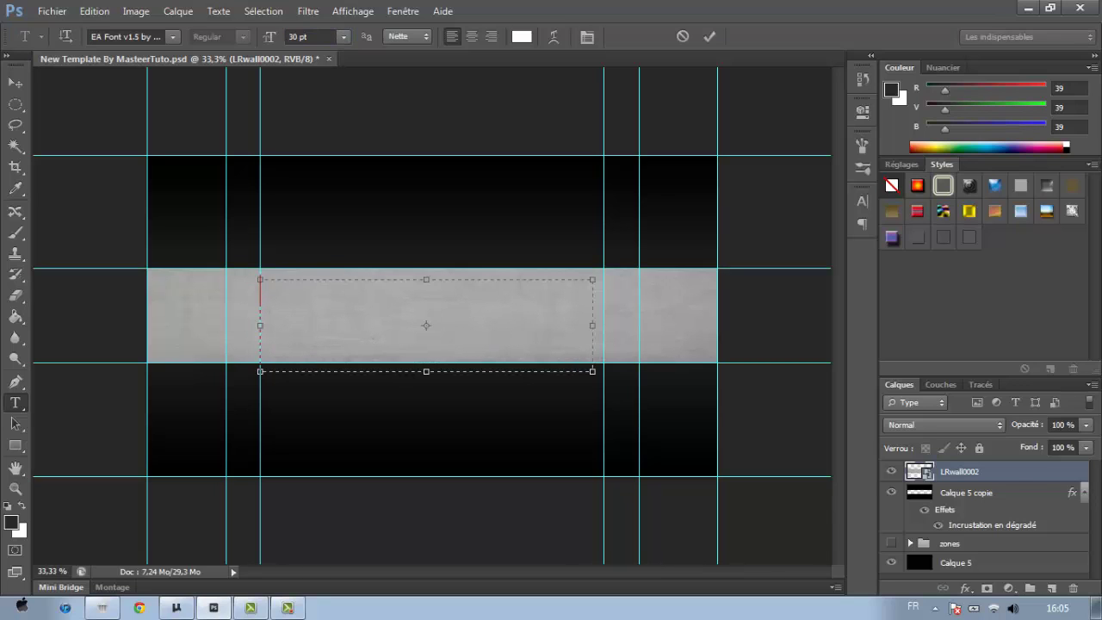
{"action": "type", "text": "F"}
{"action": "key", "text": "BackSpace"}
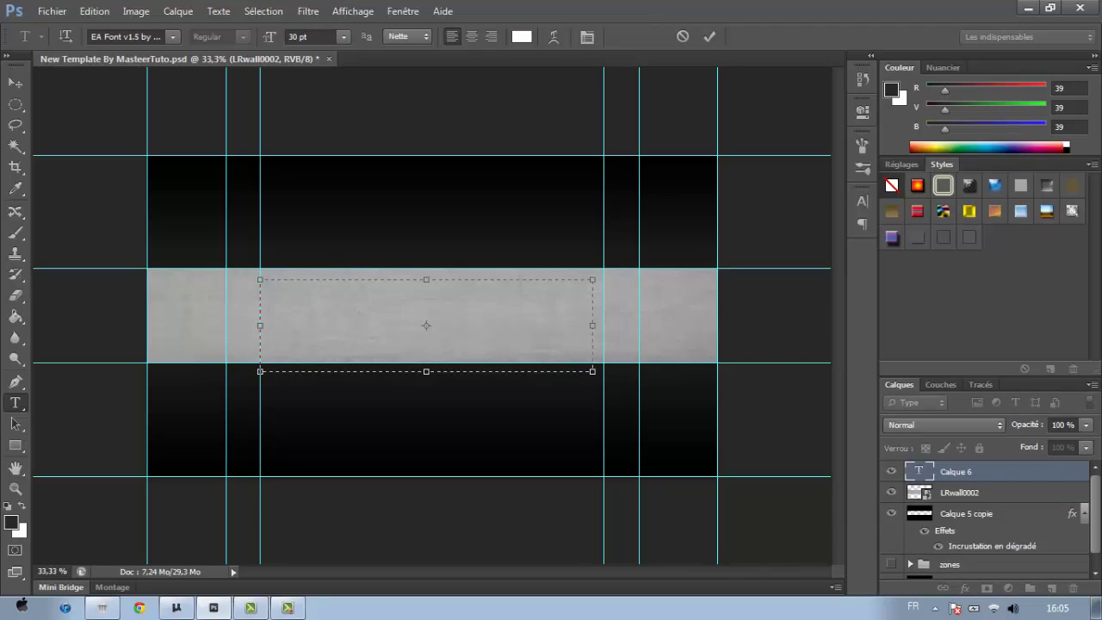
{"action": "type", "text": "TEST"}
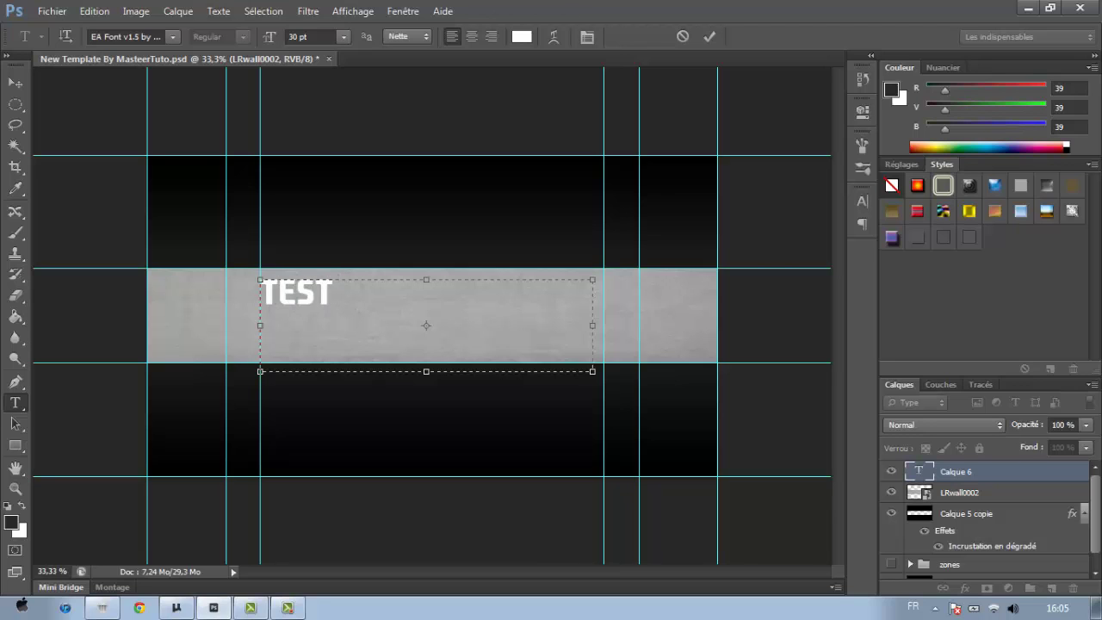
- Keep the EA Font v1.5 by Ghettoshark typeface and enlarge the TEST text to 64 pt
{"action": "left_click", "coordinate": [173, 37]}
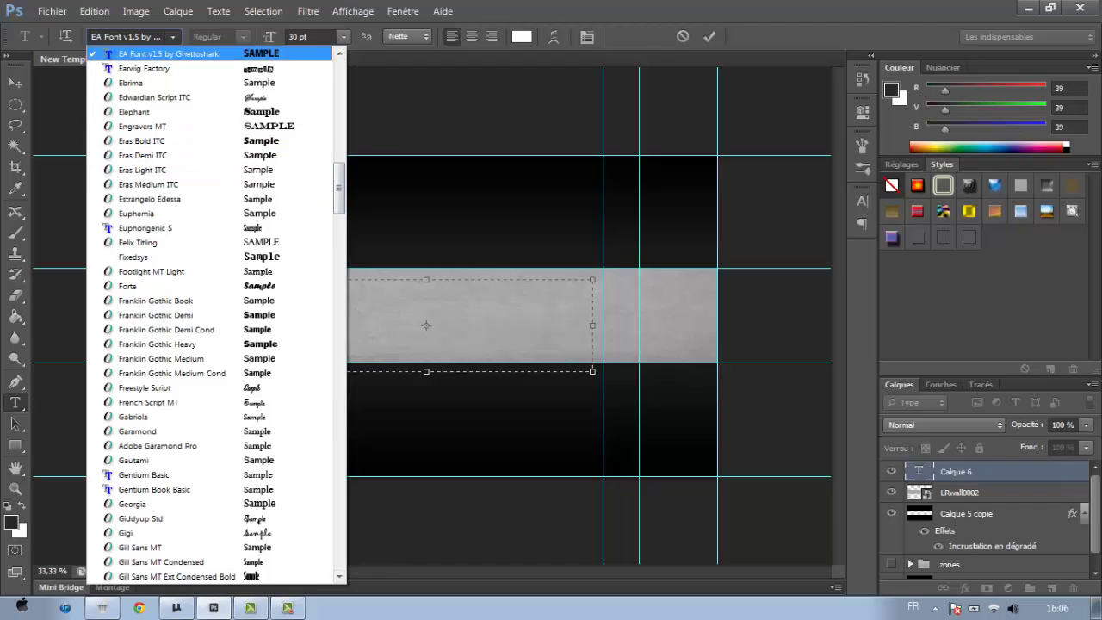
{"action": "key", "text": "Return"}
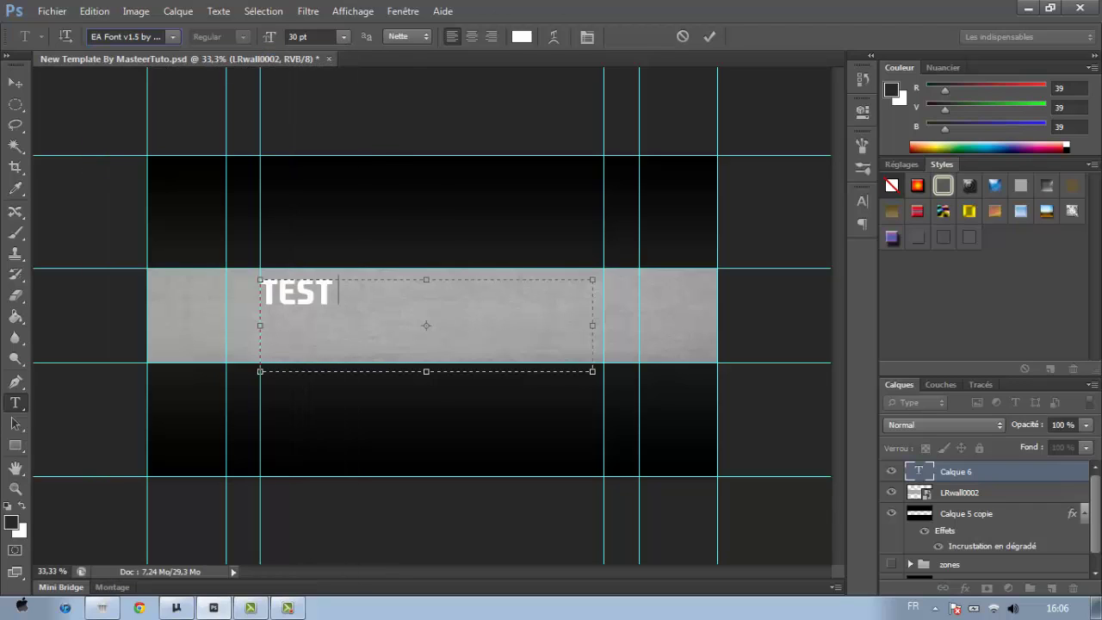
{"action": "key", "text": "shift+Home"}
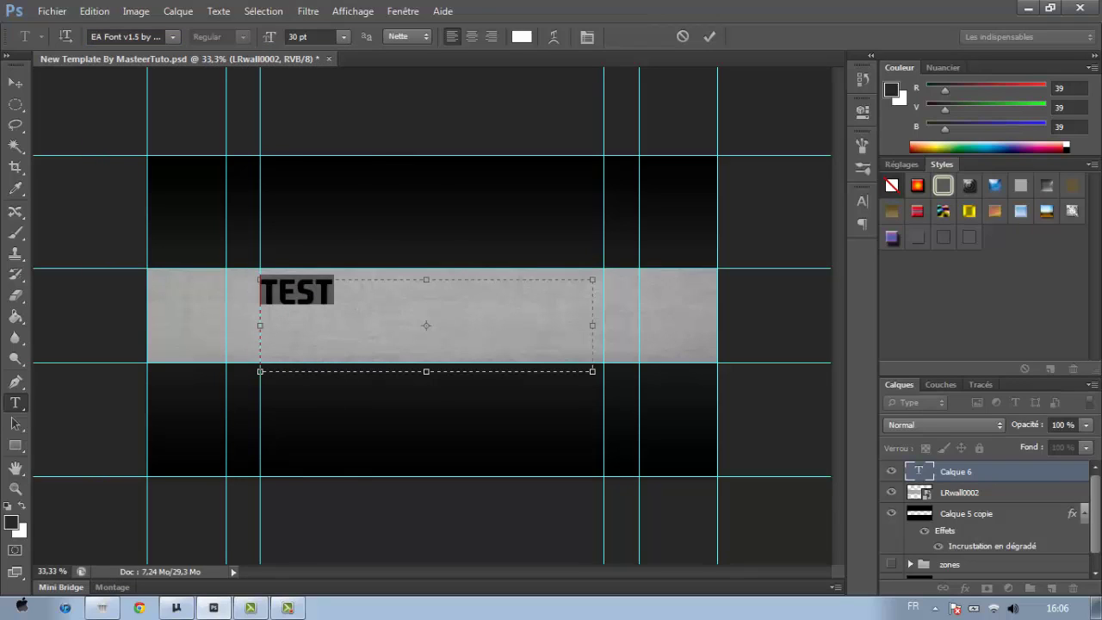
{"action": "key", "text": "ctrl+shift+period"}
{"action": "key", "text": "ctrl+shift+period"}
{"action": "key", "text": "ctrl+shift+period"}
{"action": "key", "text": "ctrl+shift+period"}
{"action": "key", "text": "ctrl+shift+period"}
{"action": "key", "text": "ctrl+shift+period"}
{"action": "key", "text": "ctrl+shift+period"}
{"action": "key", "text": "ctrl+shift+period"}
{"action": "key", "text": "ctrl+shift+period"}
{"action": "key", "text": "ctrl+shift+period"}
{"action": "key", "text": "ctrl+shift+period"}
{"action": "key", "text": "ctrl+shift+period"}
{"action": "key", "text": "ctrl+shift+period"}
{"action": "key", "text": "ctrl+shift+period"}
{"action": "key", "text": "ctrl+shift+period"}
{"action": "key", "text": "ctrl+shift+period"}
{"action": "key", "text": "ctrl+shift+period"}
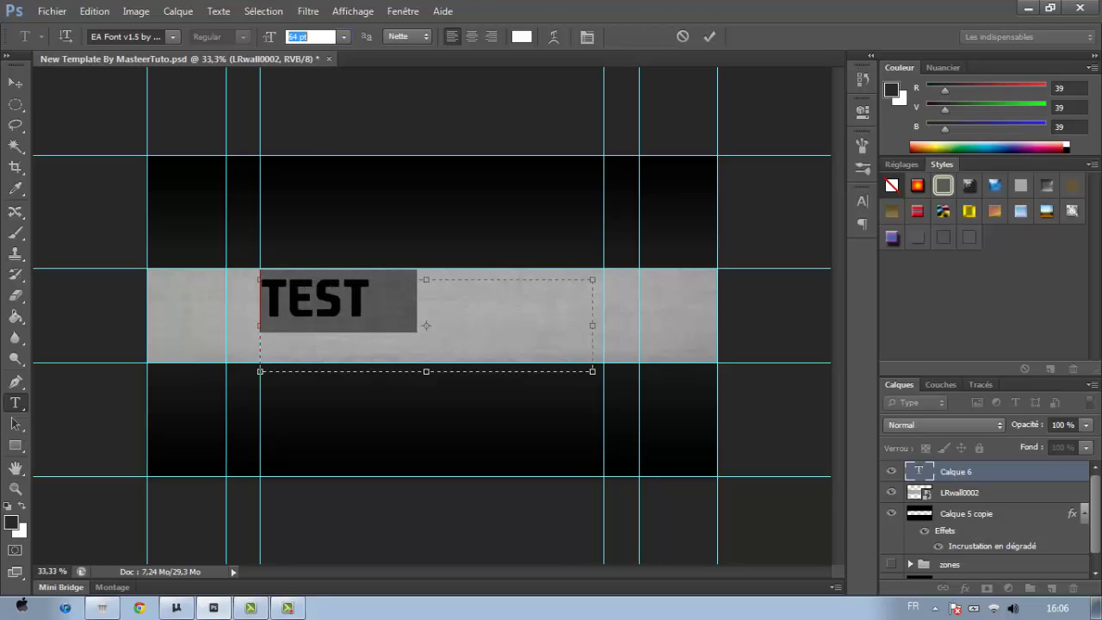
{"action": "left_click", "coordinate": [338, 306]}
- Move the TEST text box so the word sits near the horizontal center of the gray band
{"action": "left_click_drag", "start_coordinate": [344, 404], "coordinate": [413, 407]}
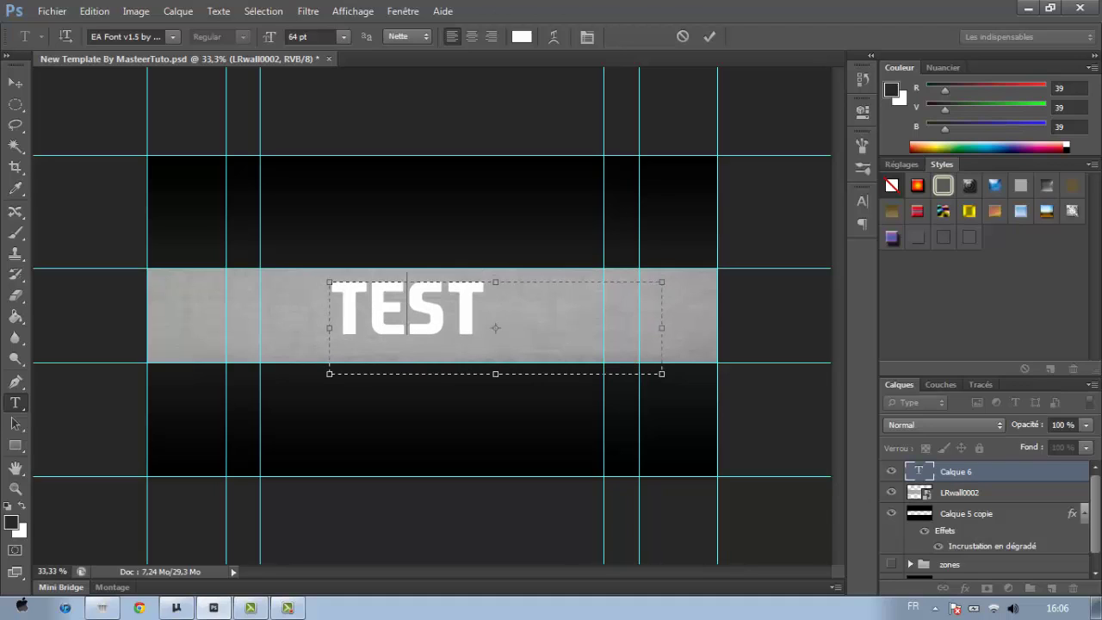
{"action": "key", "text": "End"}
{"action": "left_click_drag", "start_coordinate": [390, 282], "coordinate": [416, 279]}
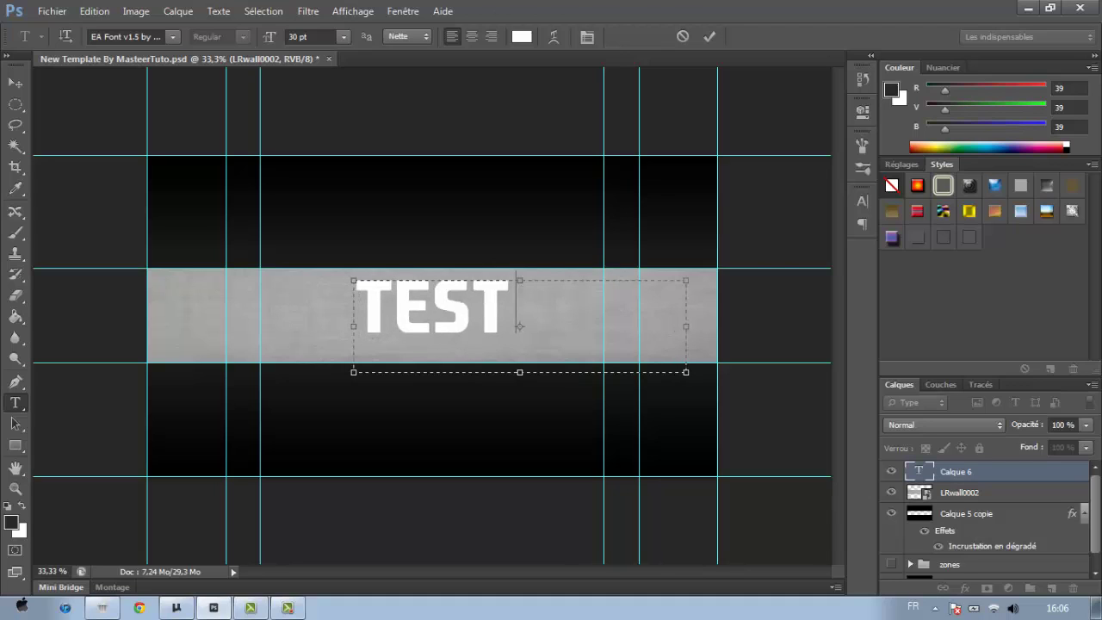
{"action": "left_click_drag", "start_coordinate": [515, 306], "coordinate": [355, 307]}
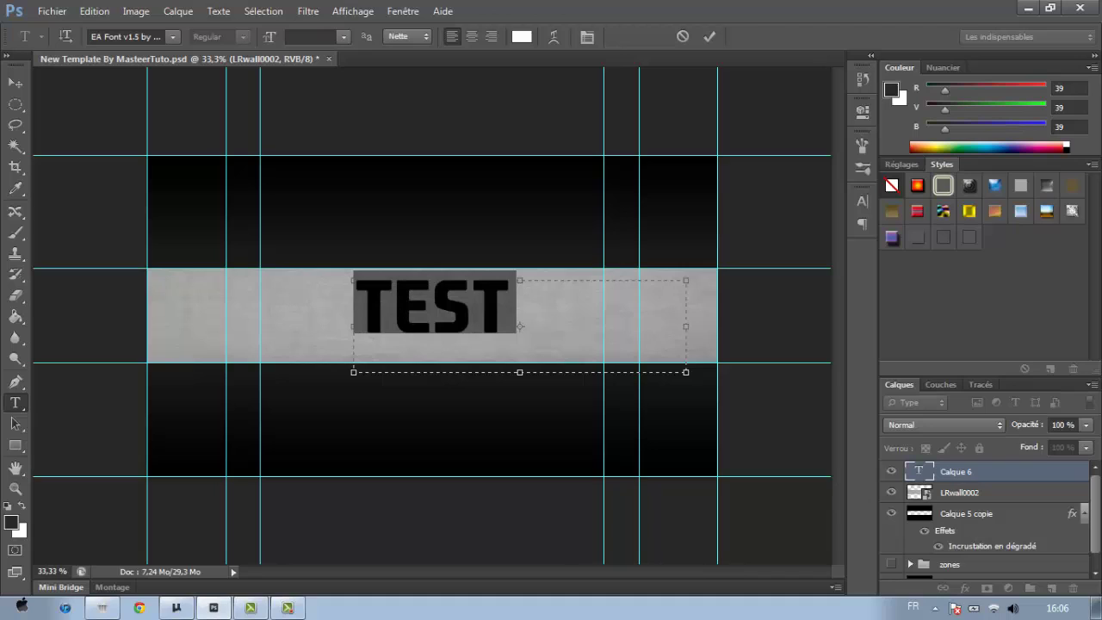
{"action": "left_click", "coordinate": [511, 307]}
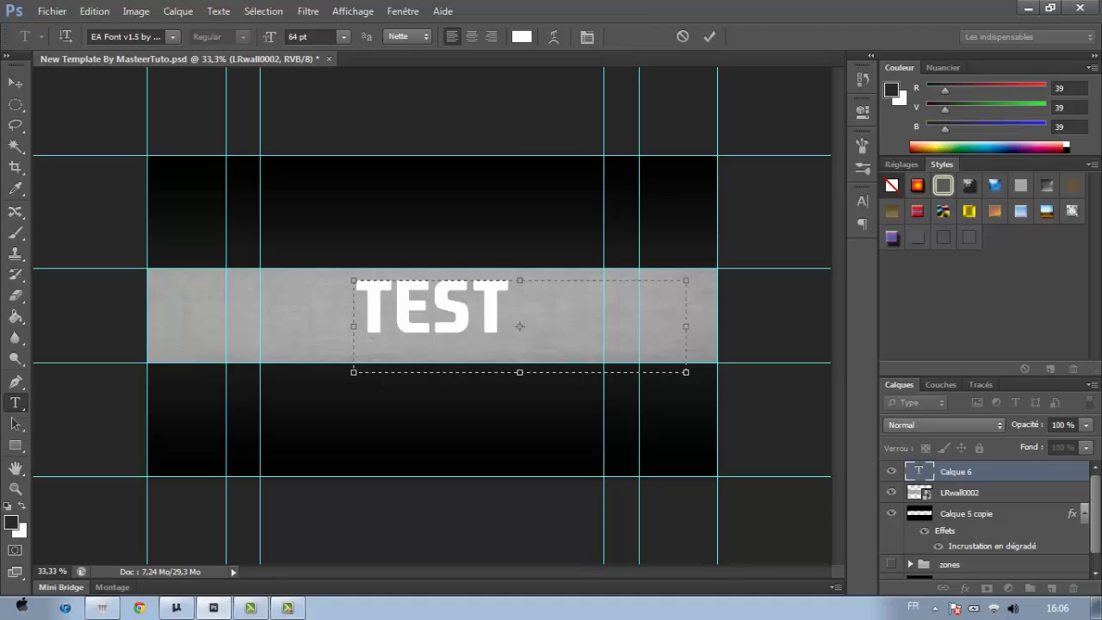
- Select the whole word TEST in the text box and commit the text layer
{"action": "left_click_drag", "start_coordinate": [516, 306], "coordinate": [354, 307]}
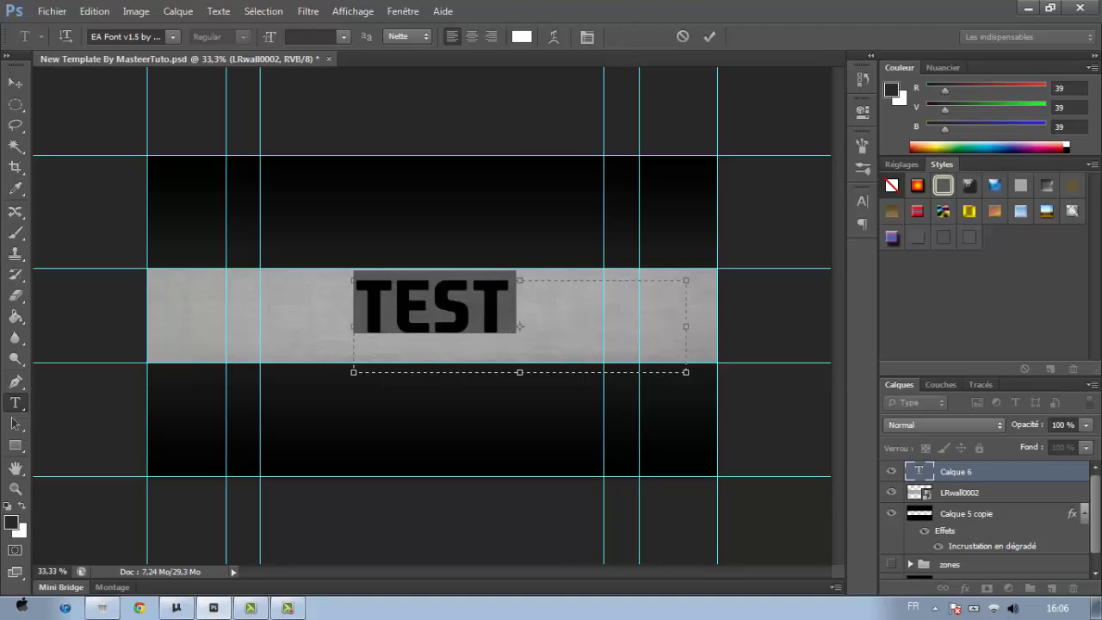
{"action": "left_click", "coordinate": [510, 306]}
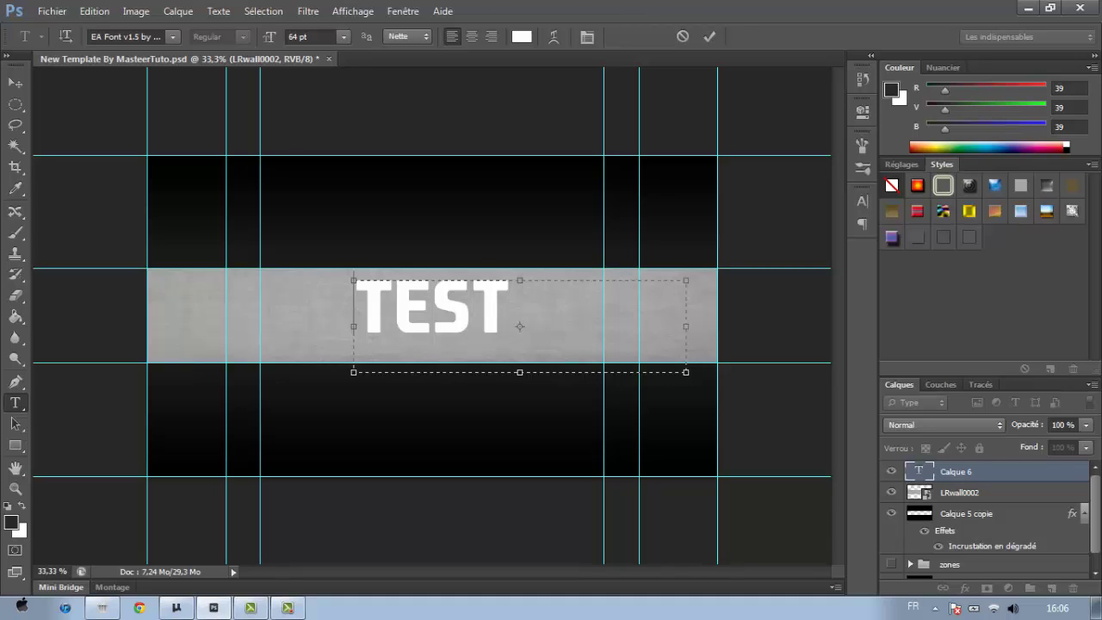
{"action": "key", "text": "Right"}
{"action": "key", "text": "Right"}
{"action": "key", "text": "Right"}
{"action": "key", "text": "Right"}
{"action": "key", "text": "Right"}
{"action": "key", "text": "shift+Left"}
{"action": "key", "text": "shift+Left"}
{"action": "key", "text": "shift+Left"}
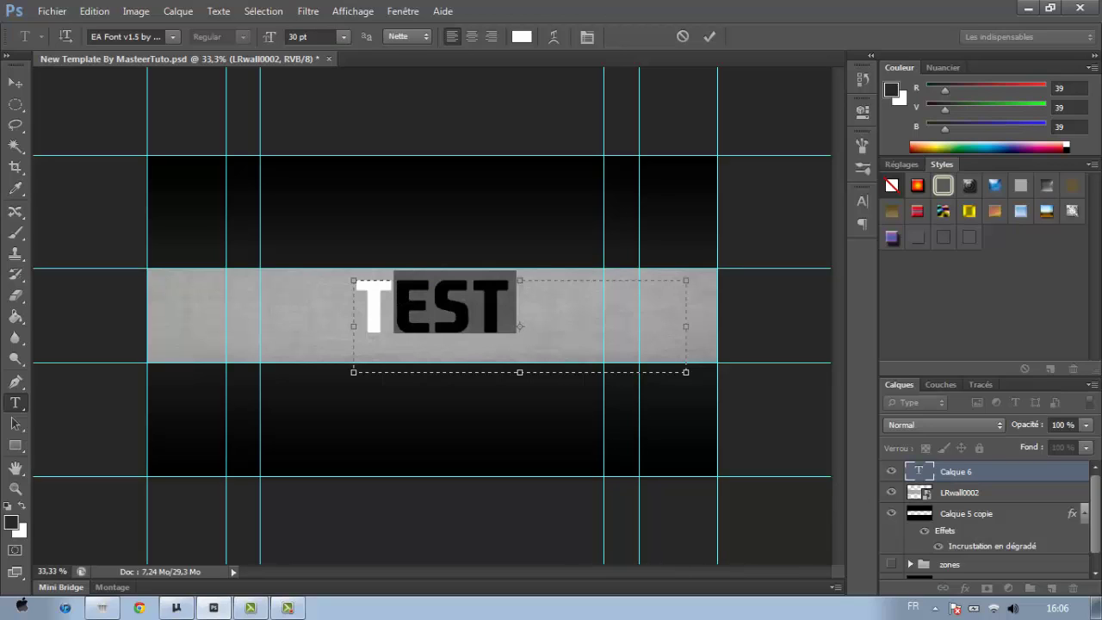
{"action": "key", "text": "shift+Left"}
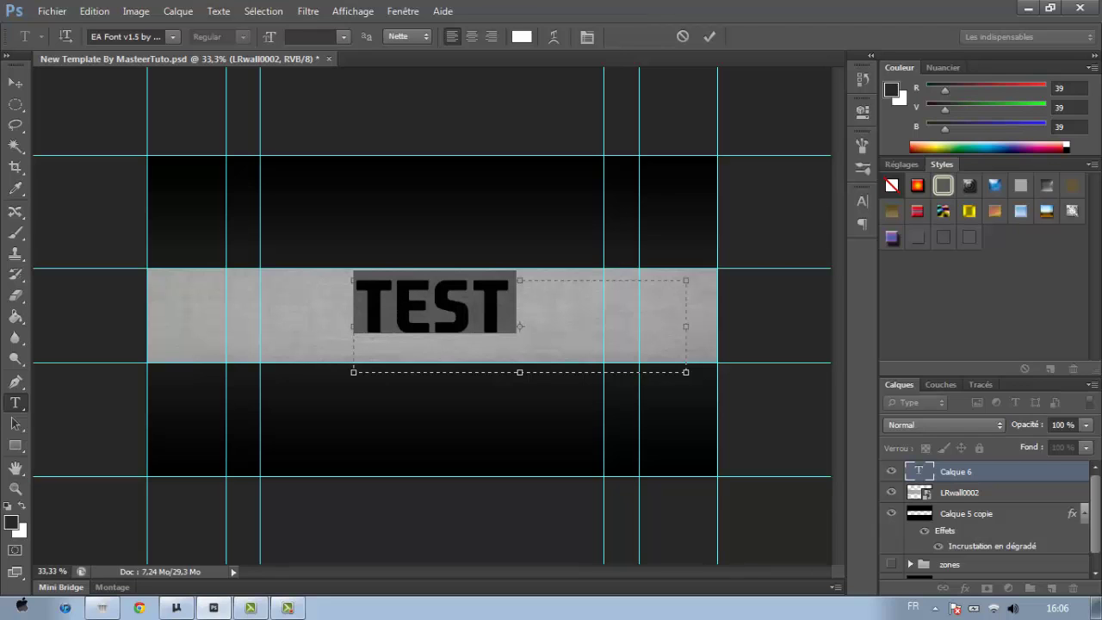
{"action": "key", "text": "ctrl+Return"}
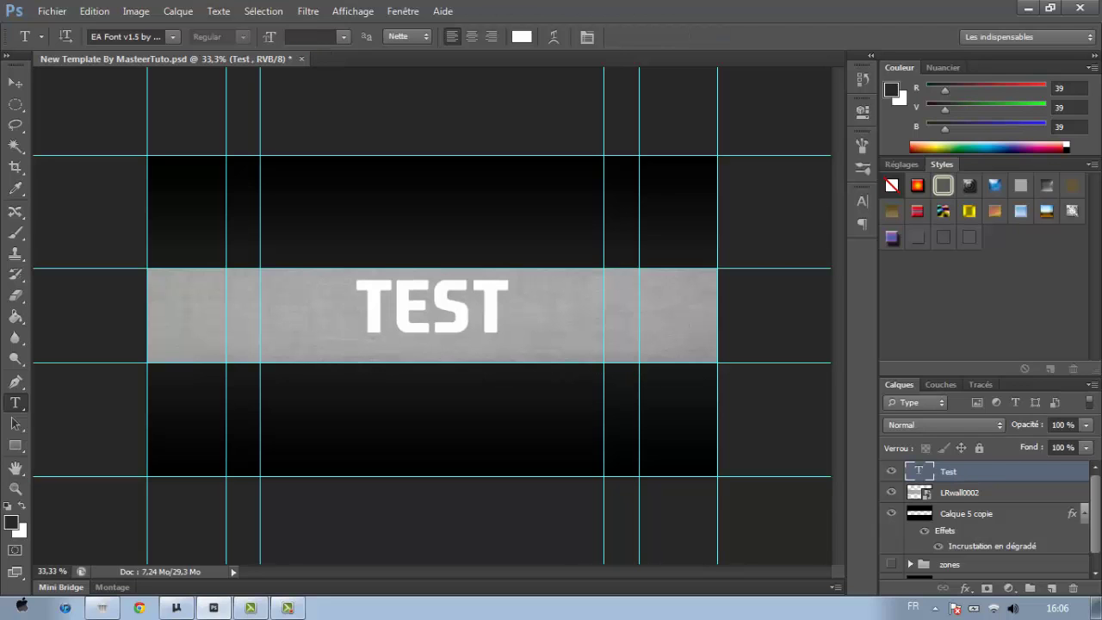
- Add a Color Overlay (Incrustation couleur) to the Test layer using the red e31f1f
{"action": "right_click", "coordinate": [992, 471]}
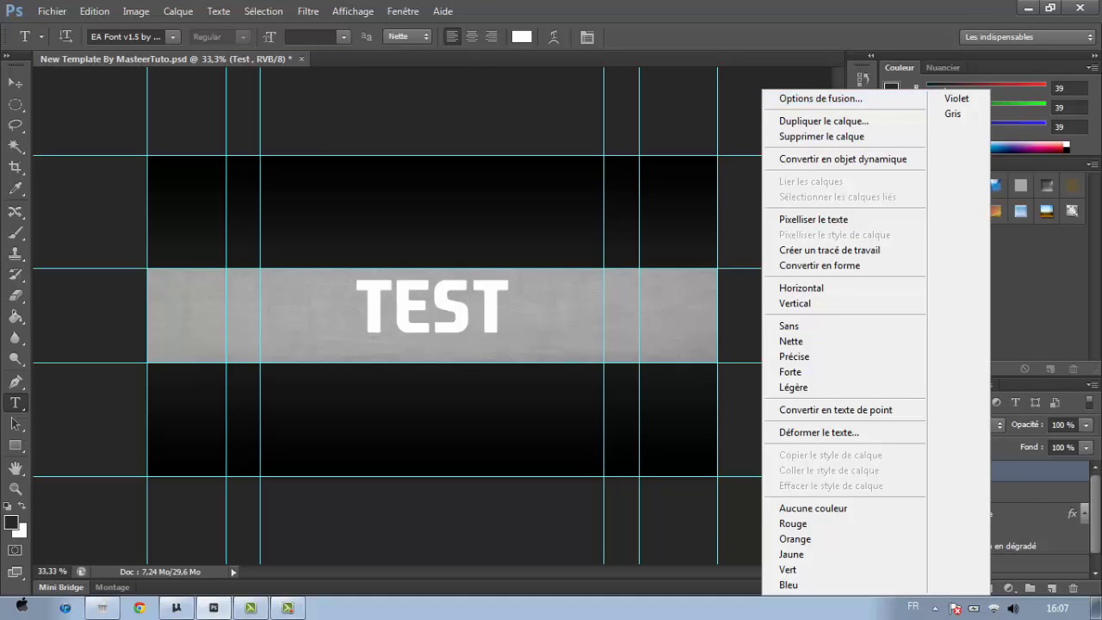
{"action": "left_click", "coordinate": [820, 99]}
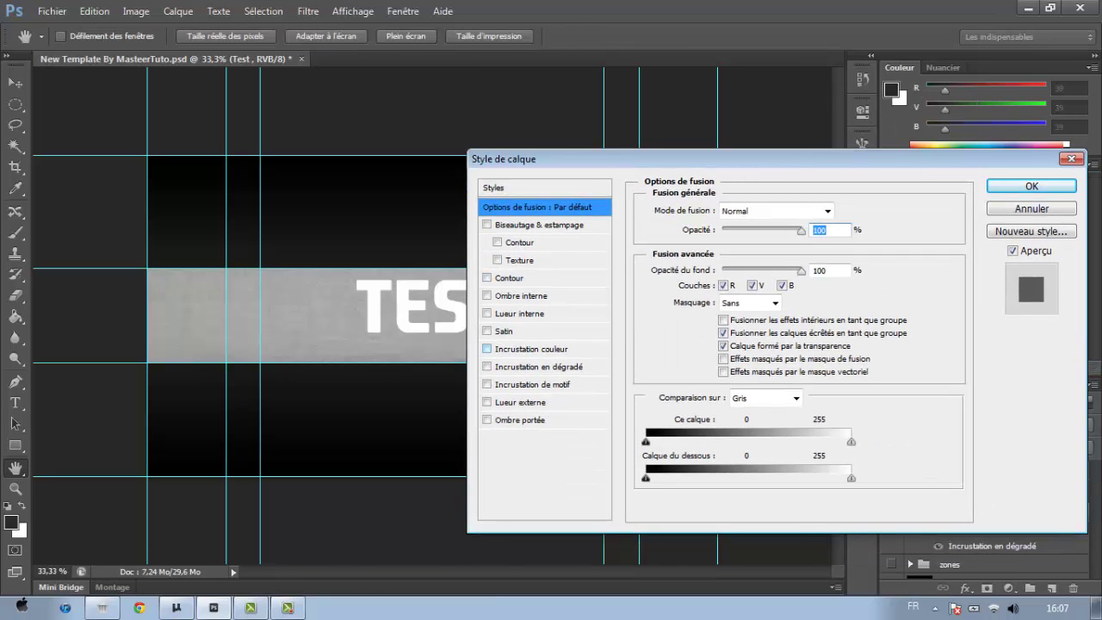
{"action": "left_click", "coordinate": [531, 348]}
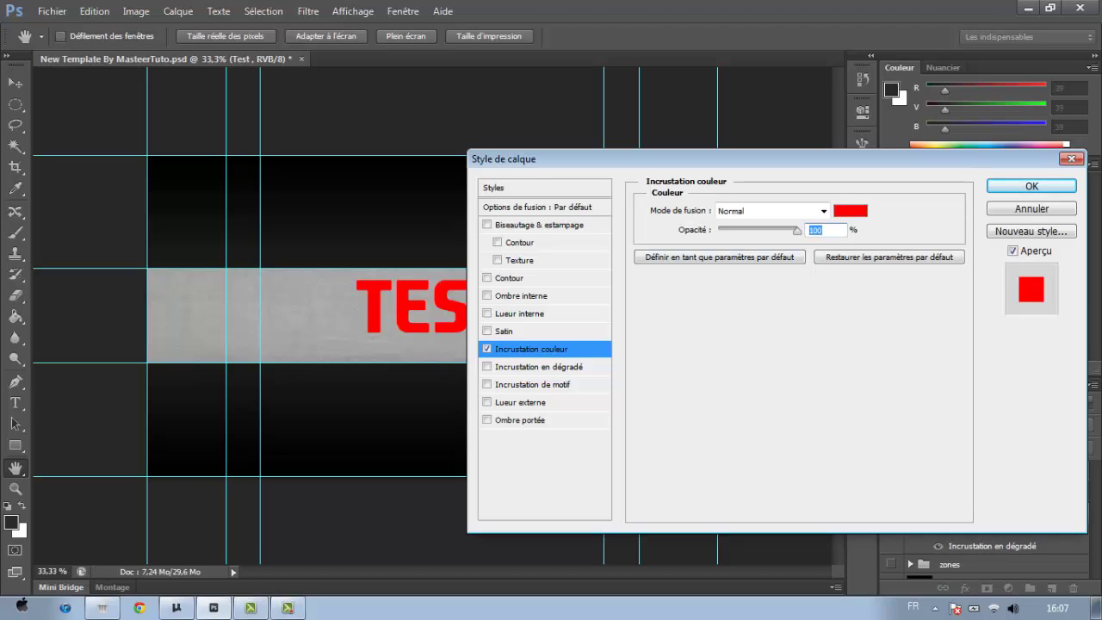
{"action": "left_click", "coordinate": [850, 210]}
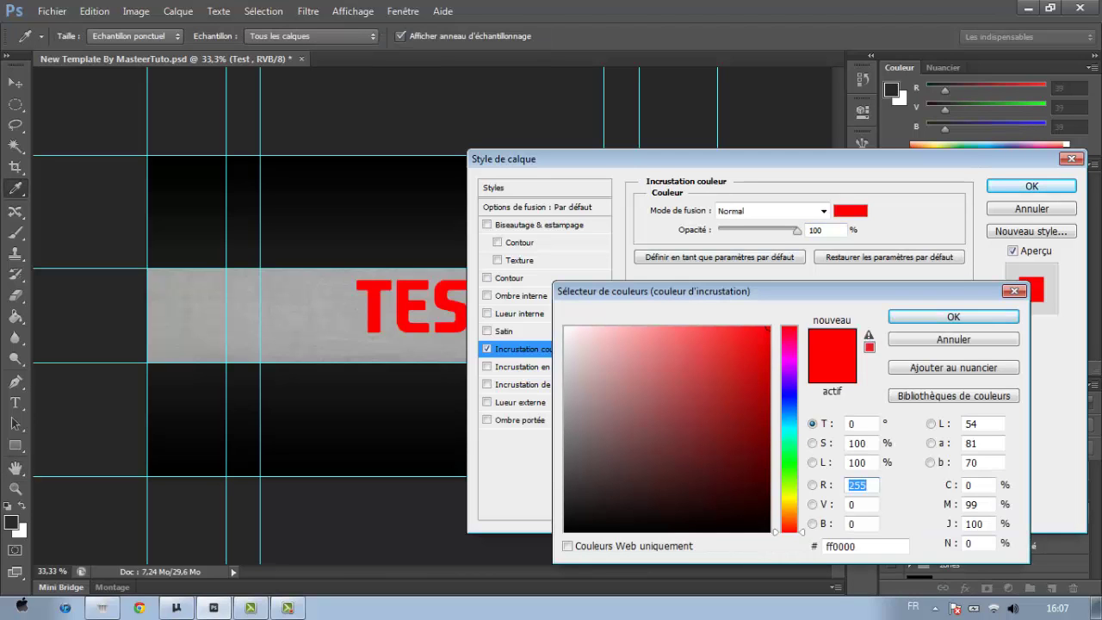
{"action": "left_click", "coordinate": [741, 358]}
{"action": "left_click_drag", "start_coordinate": [741, 356], "coordinate": [741, 348]}
{"action": "double_click", "coordinate": [849, 485]}
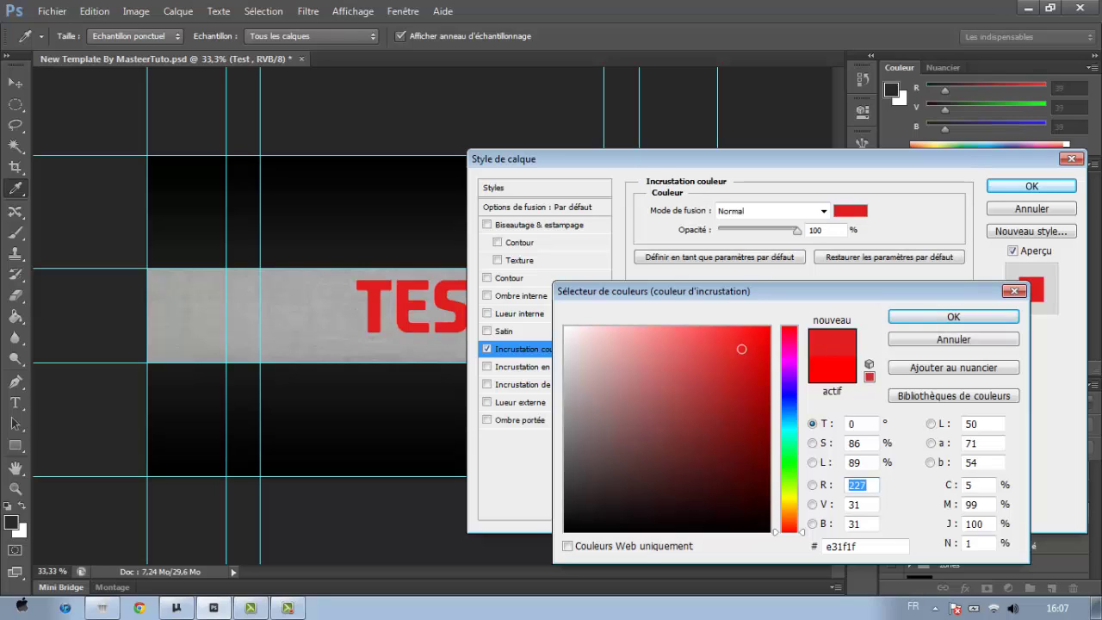
{"action": "key", "text": "Return"}
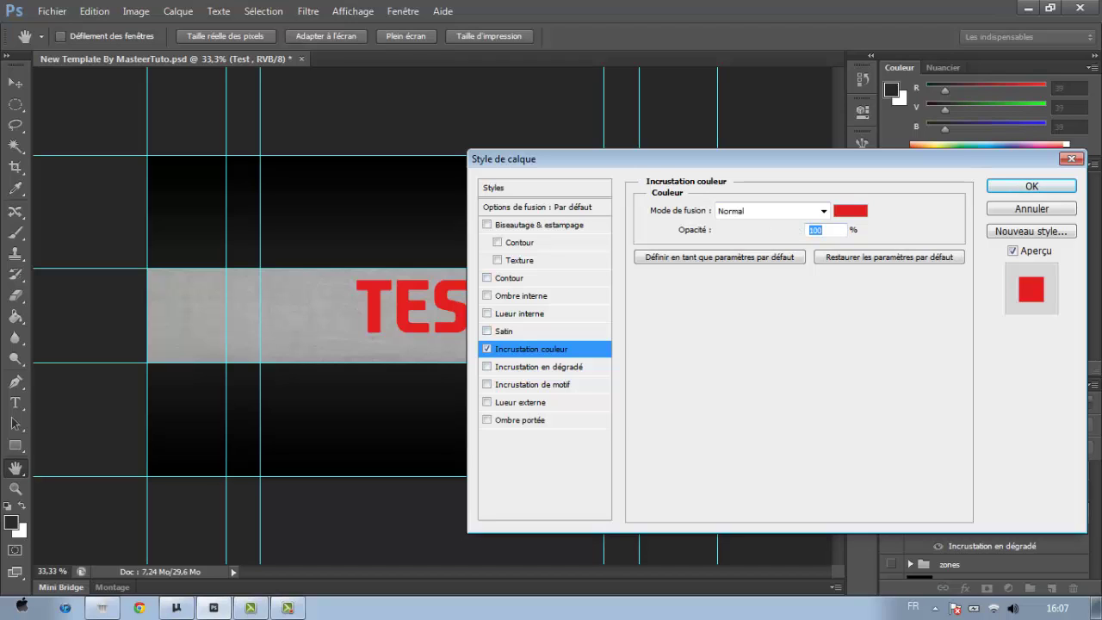
- Add a 5 px black (000000) outside stroke (Contour) to the TEST text
{"action": "left_click", "coordinate": [509, 278]}
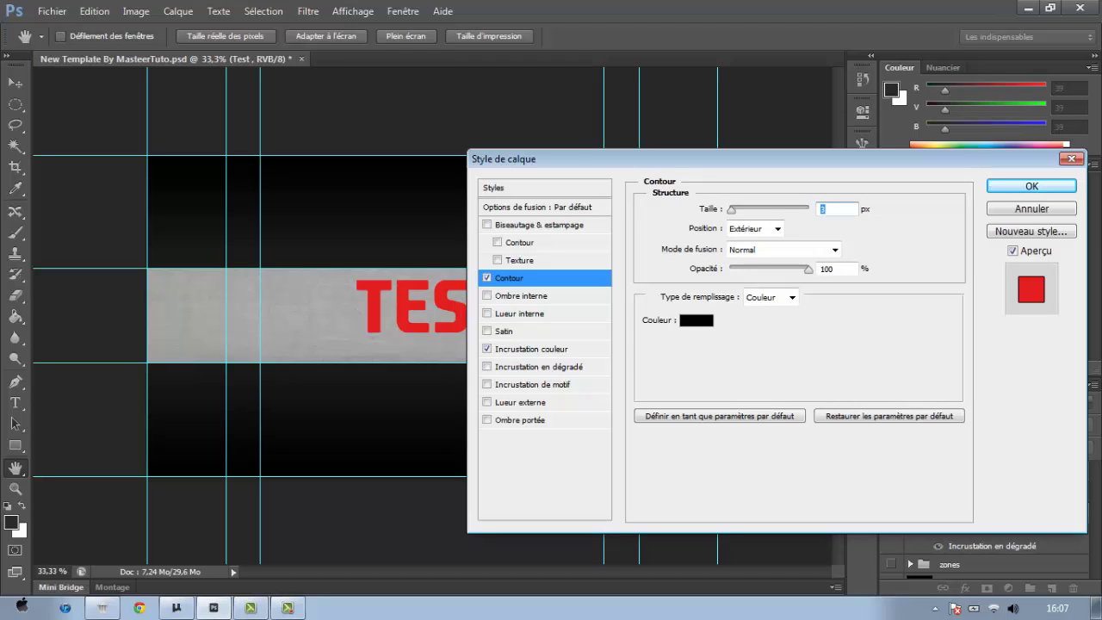
{"action": "left_click_drag", "start_coordinate": [602, 159], "coordinate": [651, 167]}
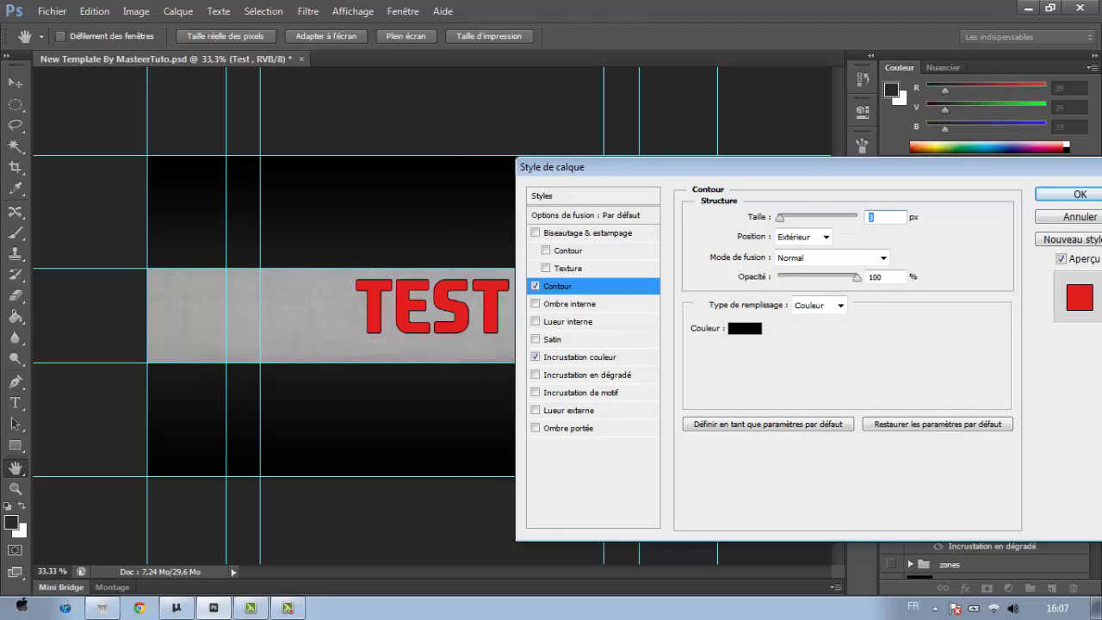
{"action": "left_click", "coordinate": [745, 328]}
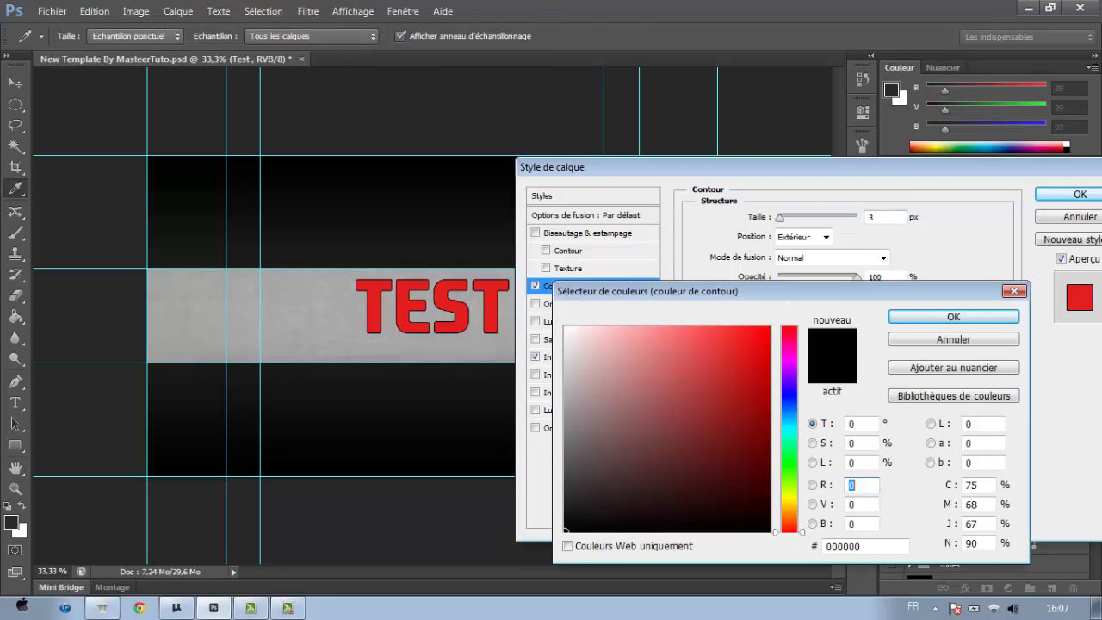
{"action": "left_click", "coordinate": [565, 468]}
{"action": "left_click_drag", "start_coordinate": [570, 484], "coordinate": [575, 501]}
{"action": "left_click", "coordinate": [574, 346]}
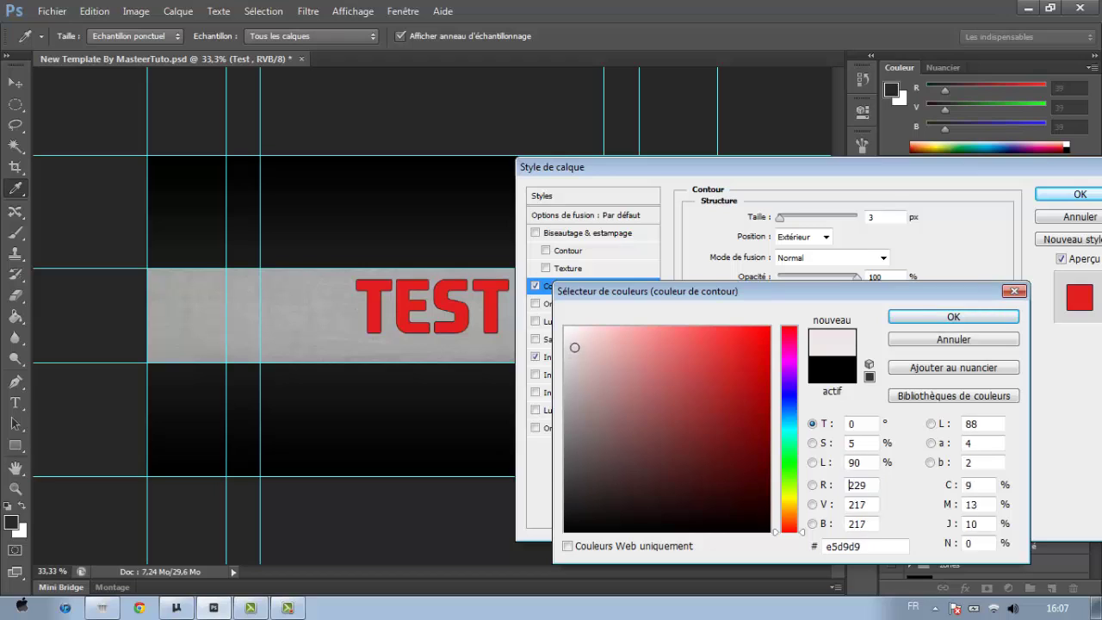
{"action": "mouse_move", "coordinate": [574, 347]}
{"action": "left_mouse_down"}
{"action": "mouse_move", "coordinate": [565, 327]}
{"action": "mouse_move", "coordinate": [600, 519]}
{"action": "mouse_move", "coordinate": [565, 530]}
{"action": "left_mouse_up"}
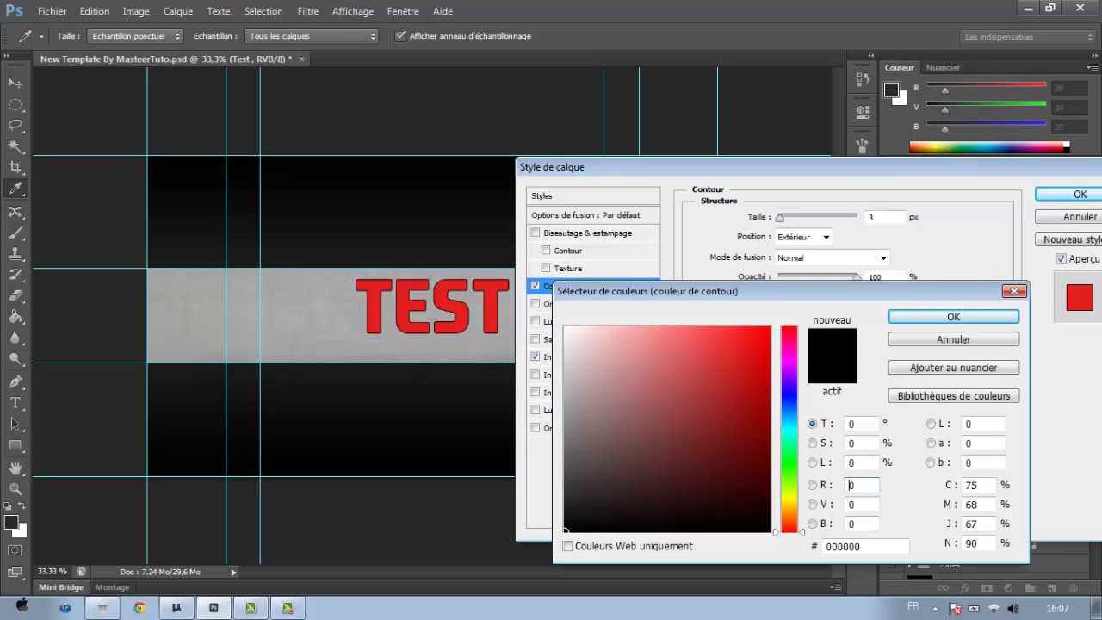
{"action": "key", "text": "Return"}
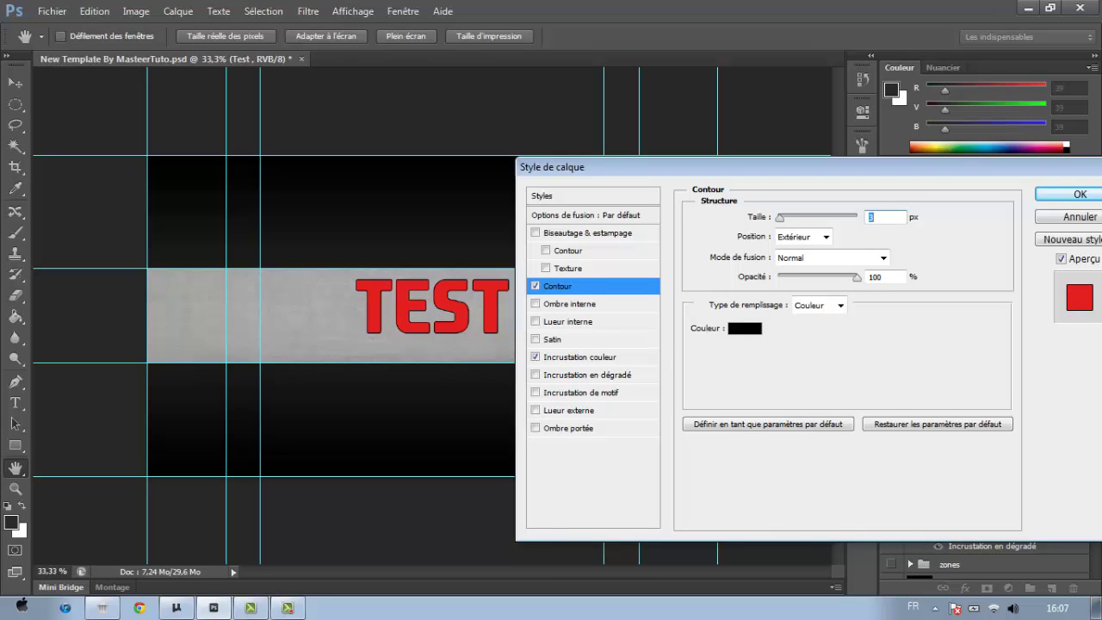
{"action": "mouse_move", "coordinate": [780, 218]}
{"action": "left_mouse_down"}
{"action": "mouse_move", "coordinate": [793, 218]}
{"action": "mouse_move", "coordinate": [780, 218]}
{"action": "left_mouse_up"}
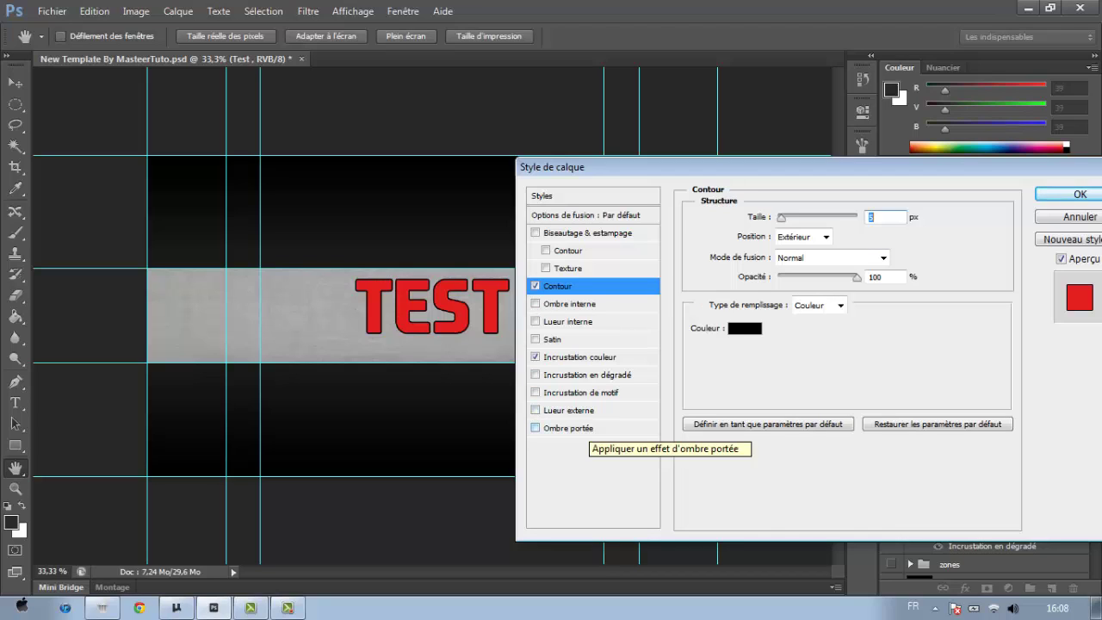
- Add a drop shadow (Ombre portée) to TEST with 19 px distance and 1 px size, and apply the layer style
{"action": "left_click", "coordinate": [568, 428]}
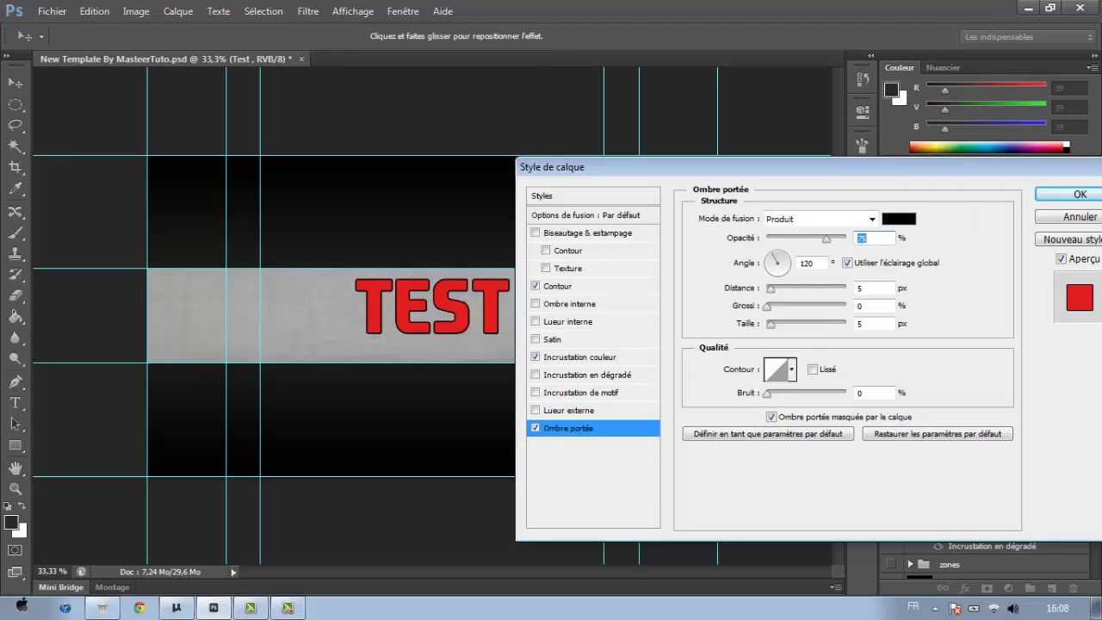
{"action": "left_click_drag", "start_coordinate": [771, 289], "coordinate": [767, 324]}
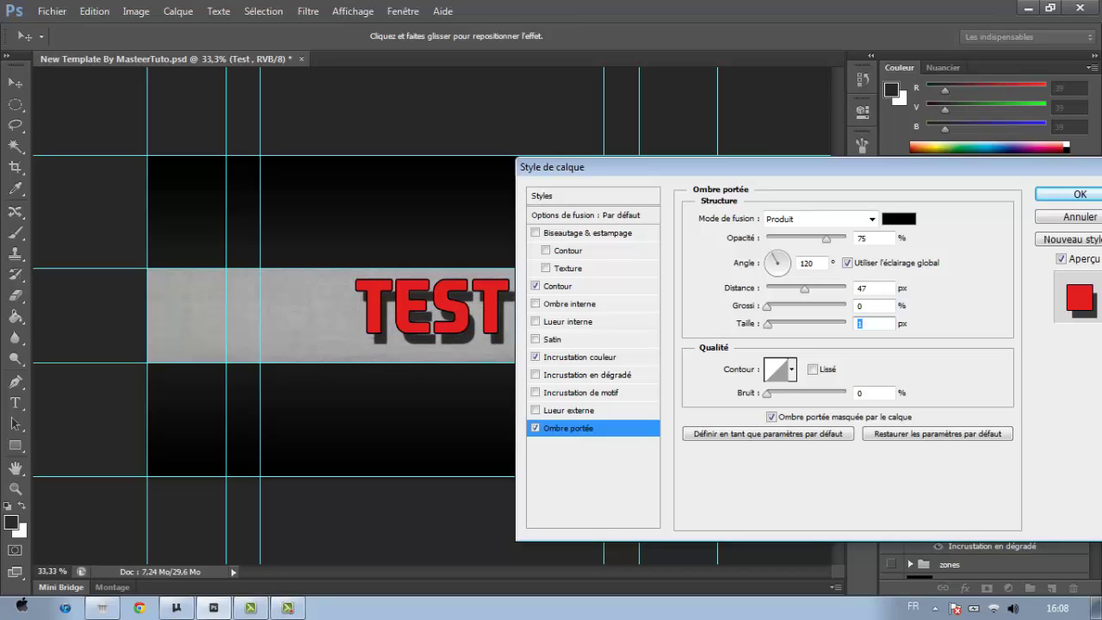
{"action": "left_click_drag", "start_coordinate": [804, 288], "coordinate": [783, 288]}
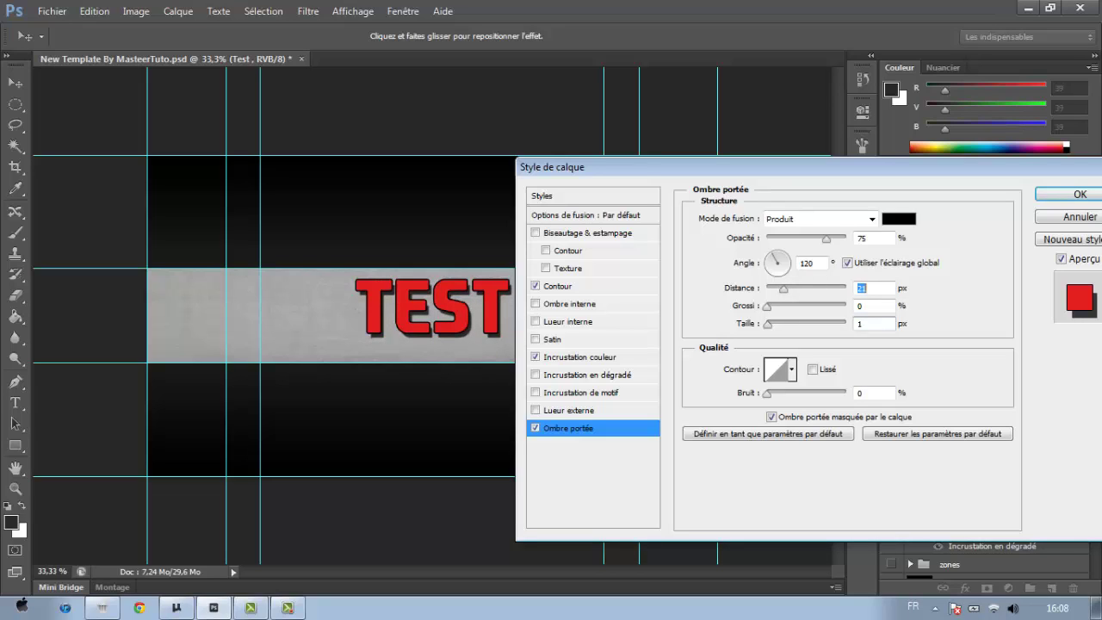
{"action": "key", "text": "Down"}
{"action": "key", "text": "Down"}
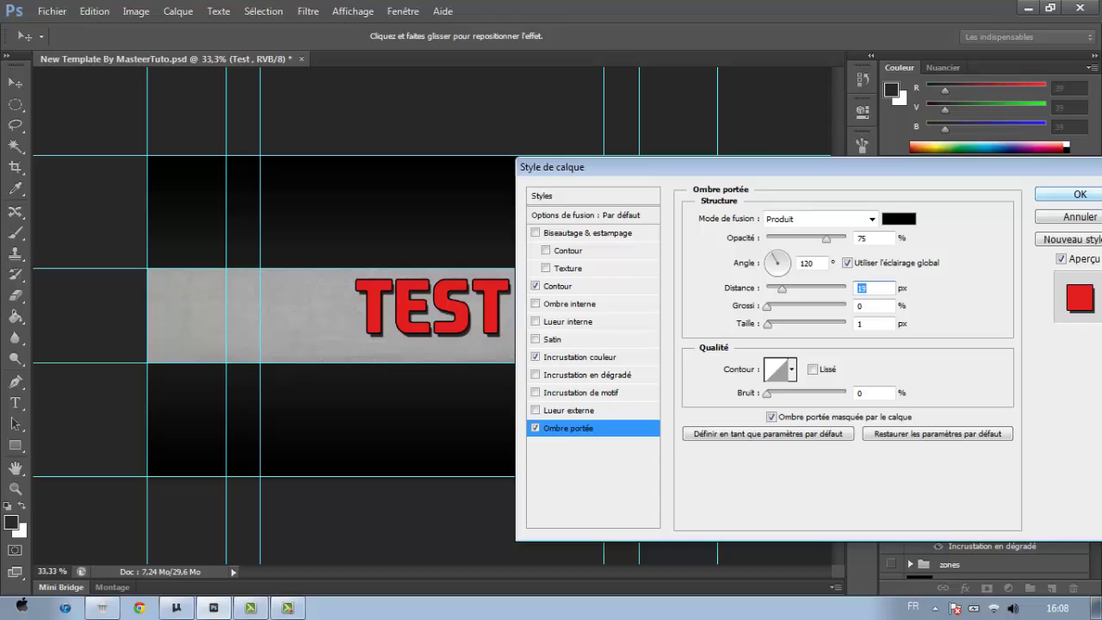
{"action": "key", "text": "Return"}
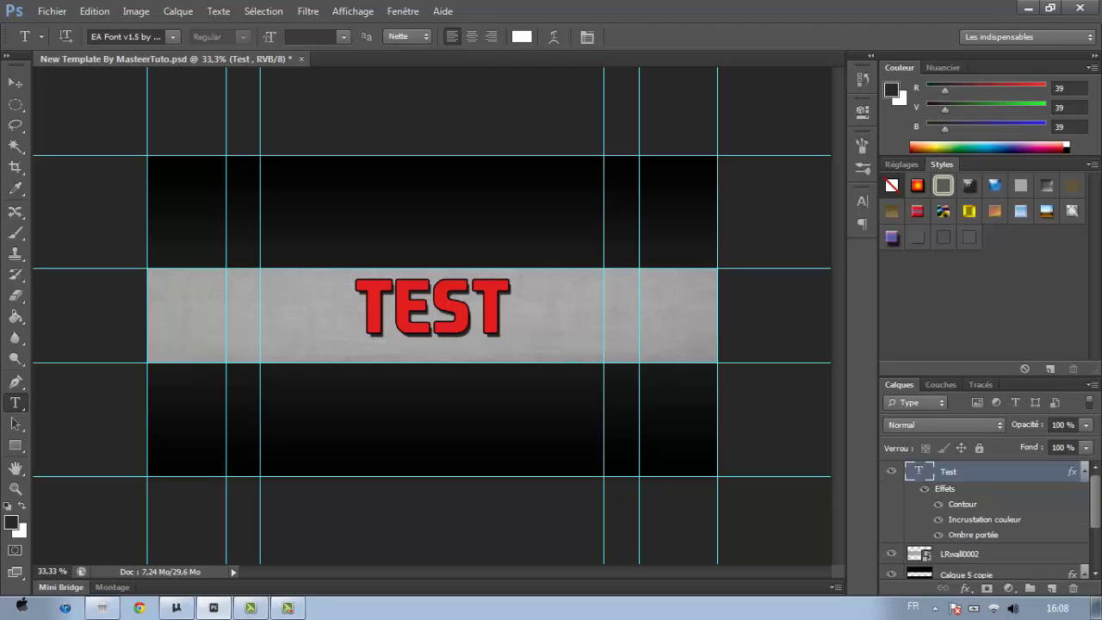
- Create a second text box on the gray band, starting left of TEST, and enter "TU" in it
{"action": "left_click_drag", "start_coordinate": [229, 279], "coordinate": [442, 352]}
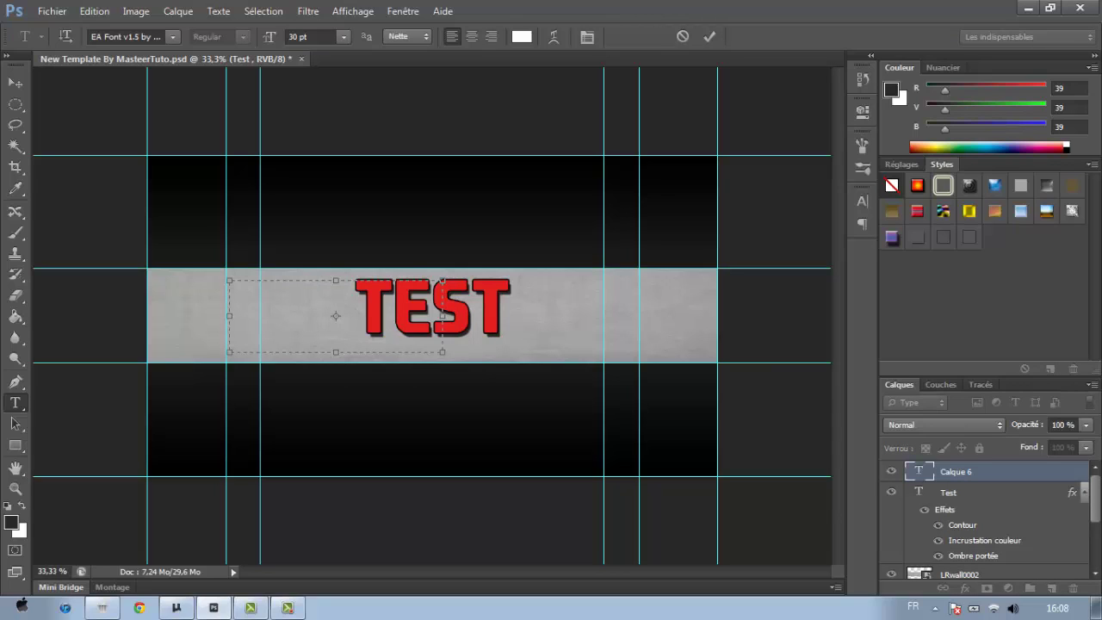
{"action": "type", "text": "TUR"}
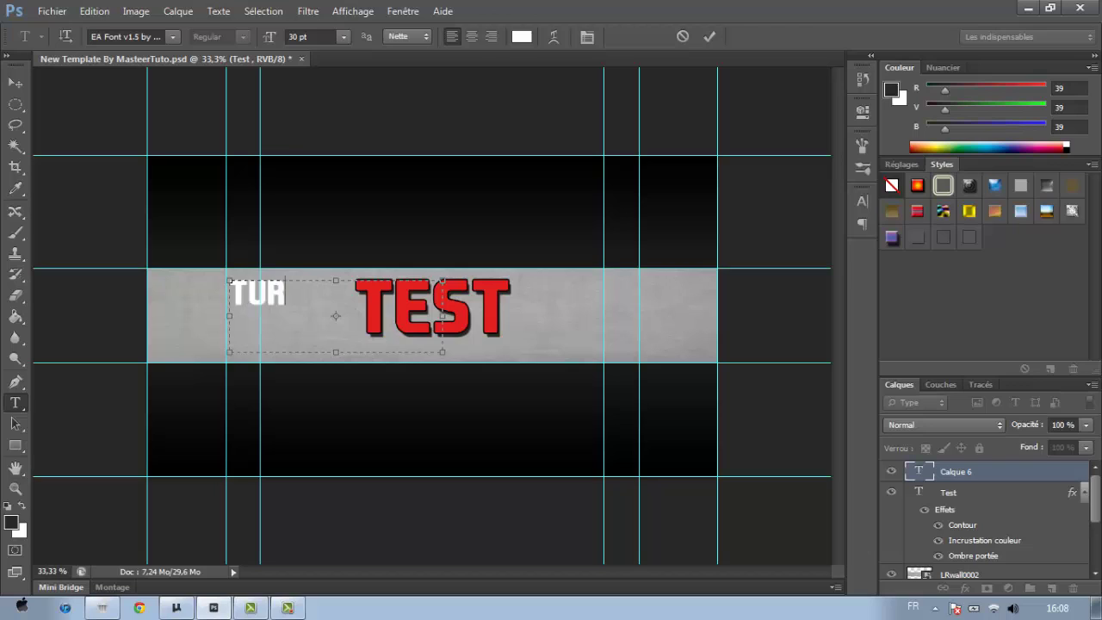
{"action": "key", "text": "BackSpace"}
{"action": "left_click", "coordinate": [288, 608]}
{"action": "left_click", "coordinate": [287, 607]}
- Reduce the font size of the "TU" text to 21 pt
{"action": "key", "text": "shift+Left"}
{"action": "key", "text": "shift+Left"}
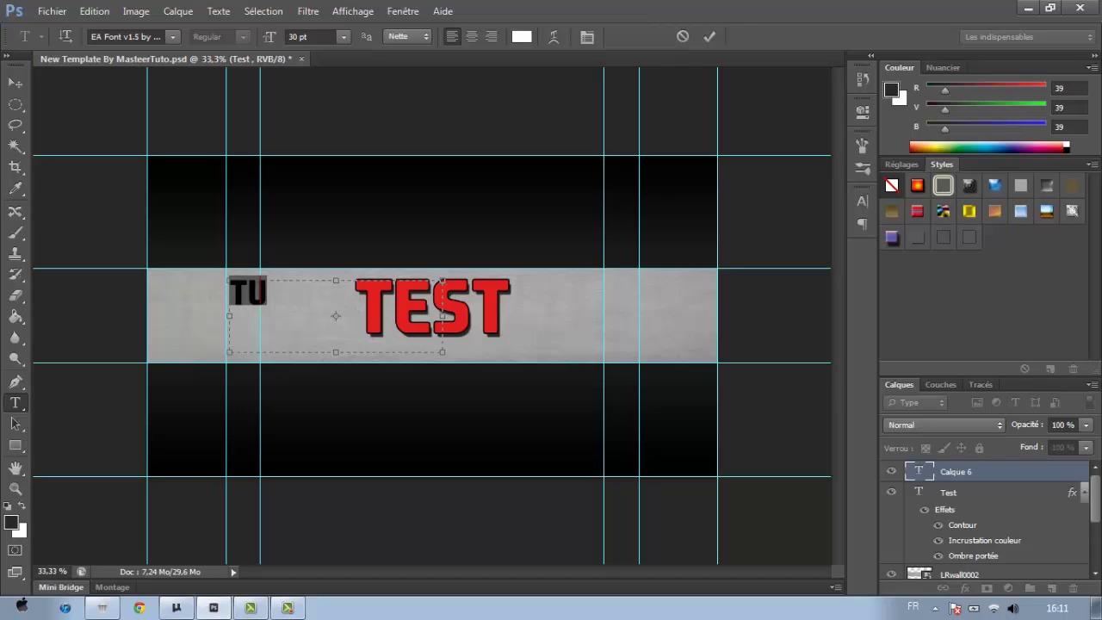
{"action": "left_click", "coordinate": [303, 37]}
{"action": "scroll", "coordinate": [303, 37], "scroll_direction": "down", "scroll_amount": 9}
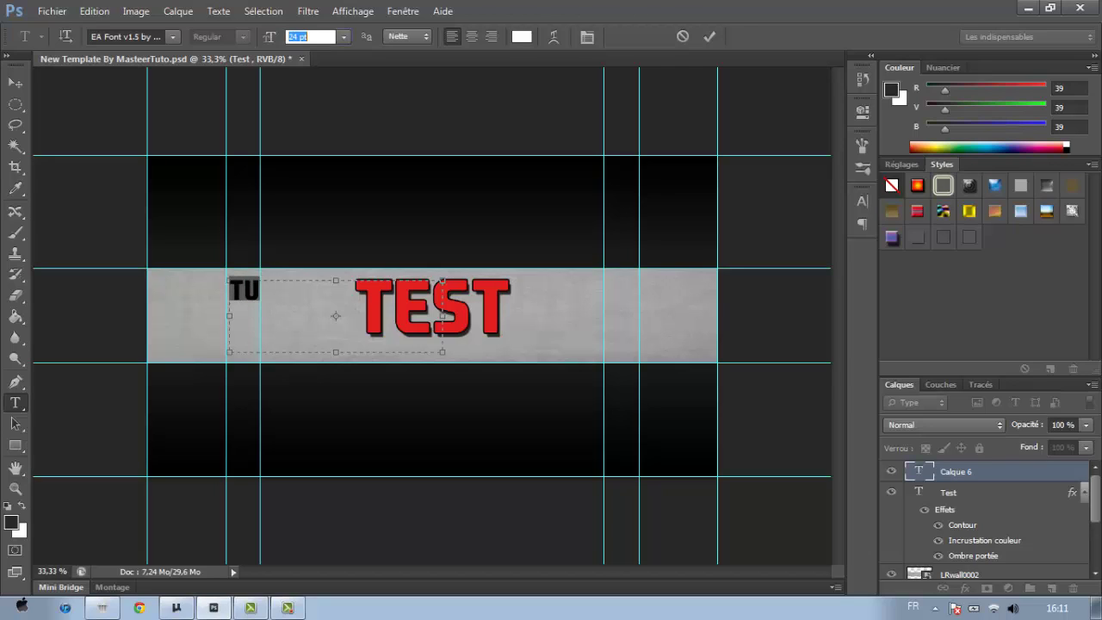
{"action": "key", "text": "Return"}
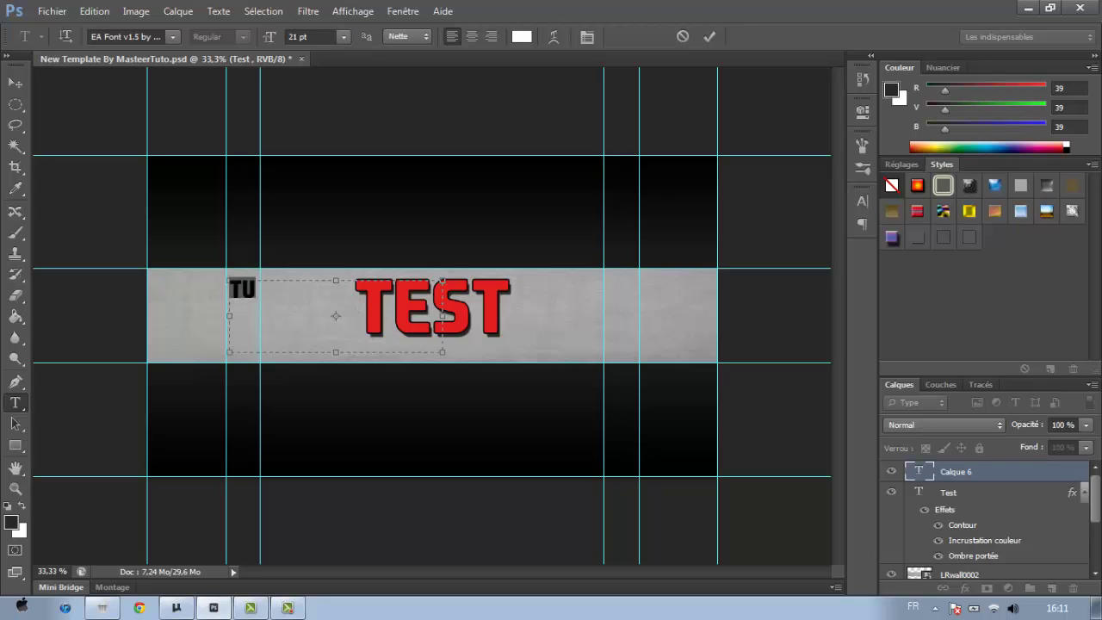
- Complete the second text so it reads "TUTORIEL MAKER"
{"action": "left_click", "coordinate": [256, 290]}
{"action": "type", "text": "T"}
{"action": "type", "text": "ORIEL M"}
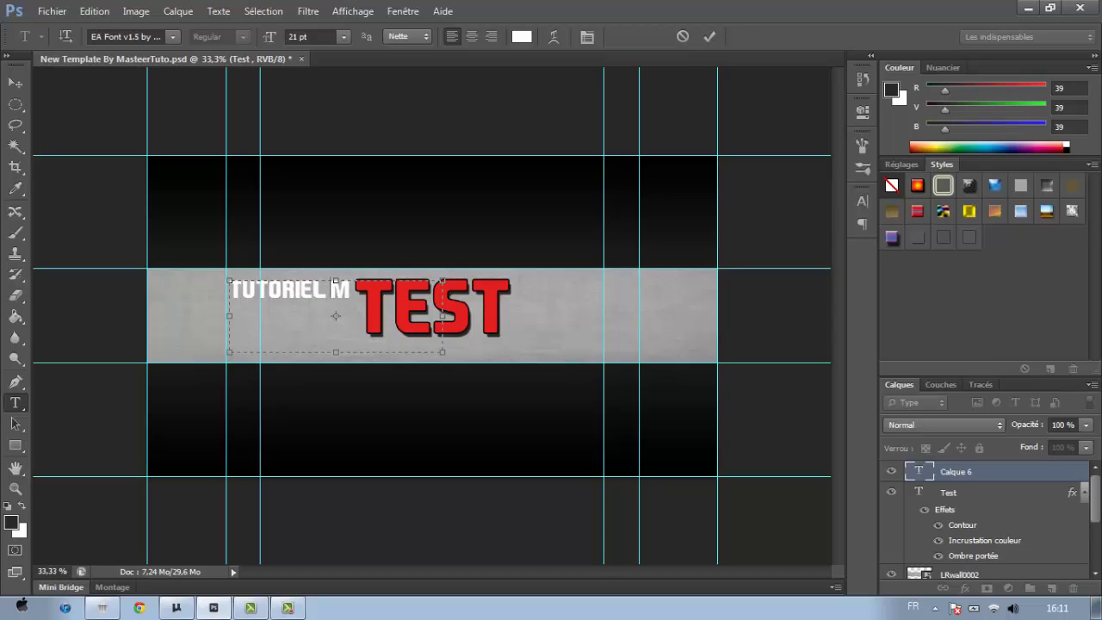
{"action": "key", "text": "BackSpace"}
{"action": "type", "text": "MAKER"}
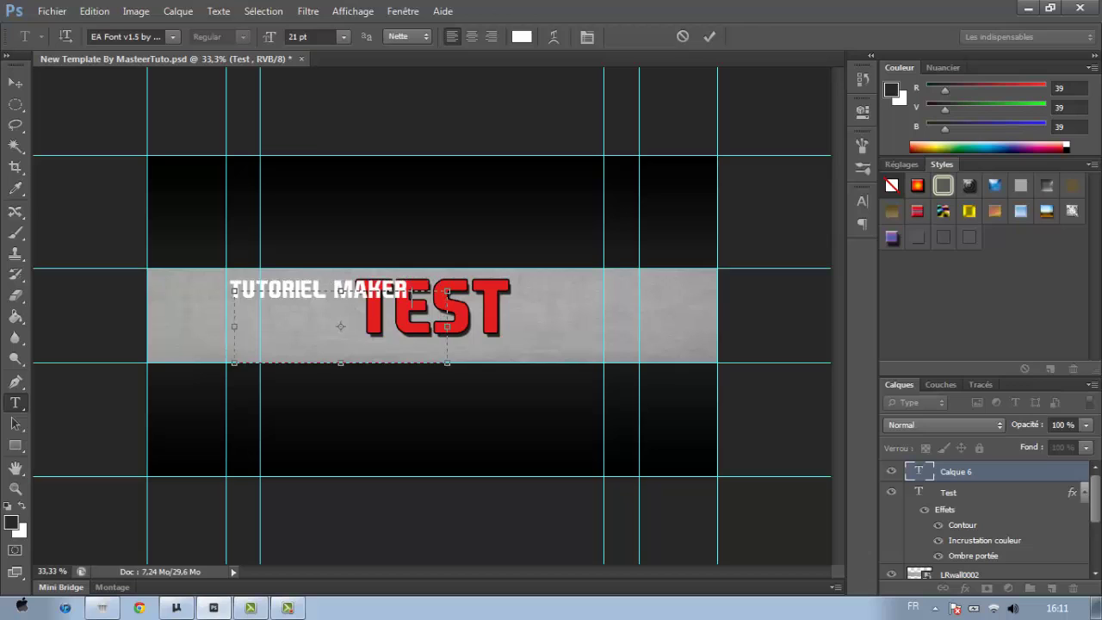
- Move the TUTORIEL MAKER text just below TEST, at the lower edge of the gray band, and commit it
{"action": "left_click_drag", "start_coordinate": [336, 315], "coordinate": [447, 377]}
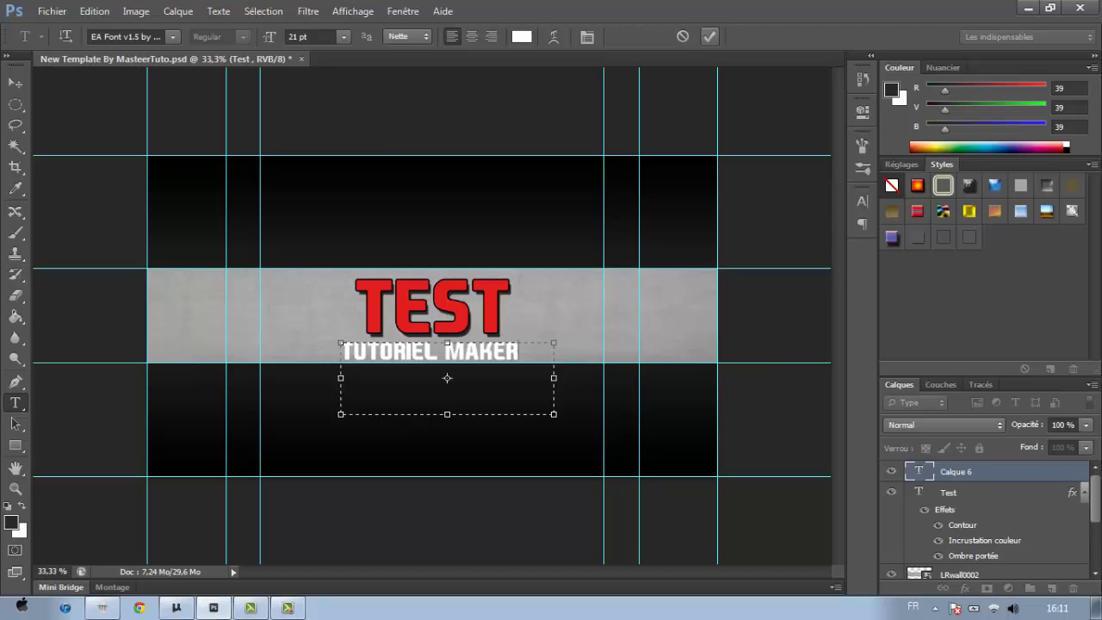
{"action": "left_click", "coordinate": [709, 36]}
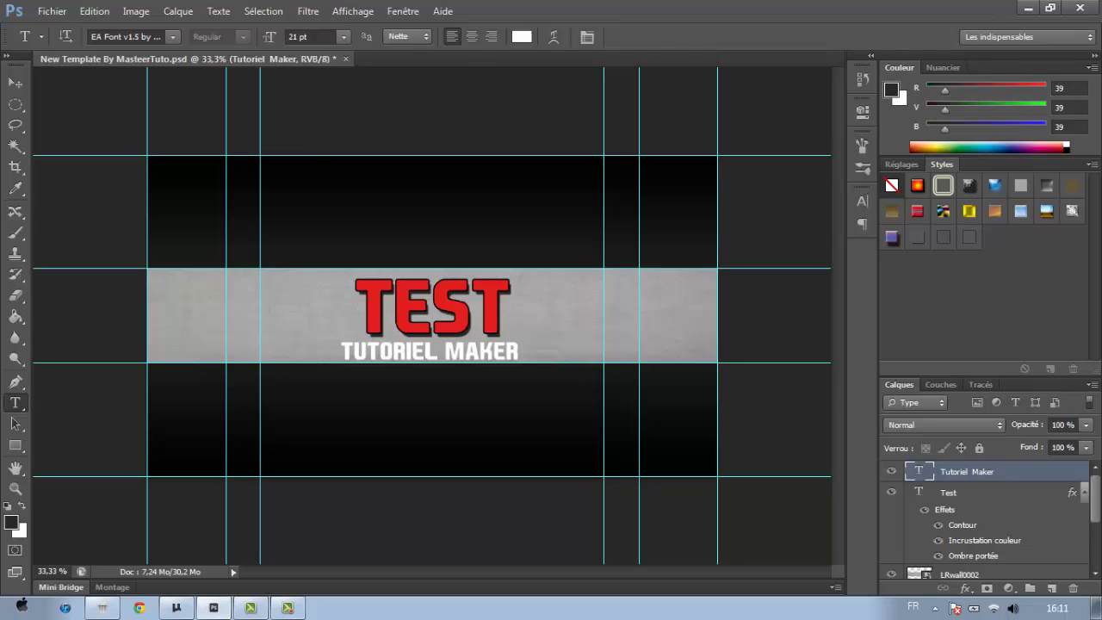
{"action": "left_click_drag", "start_coordinate": [481, 314], "coordinate": [487, 318]}
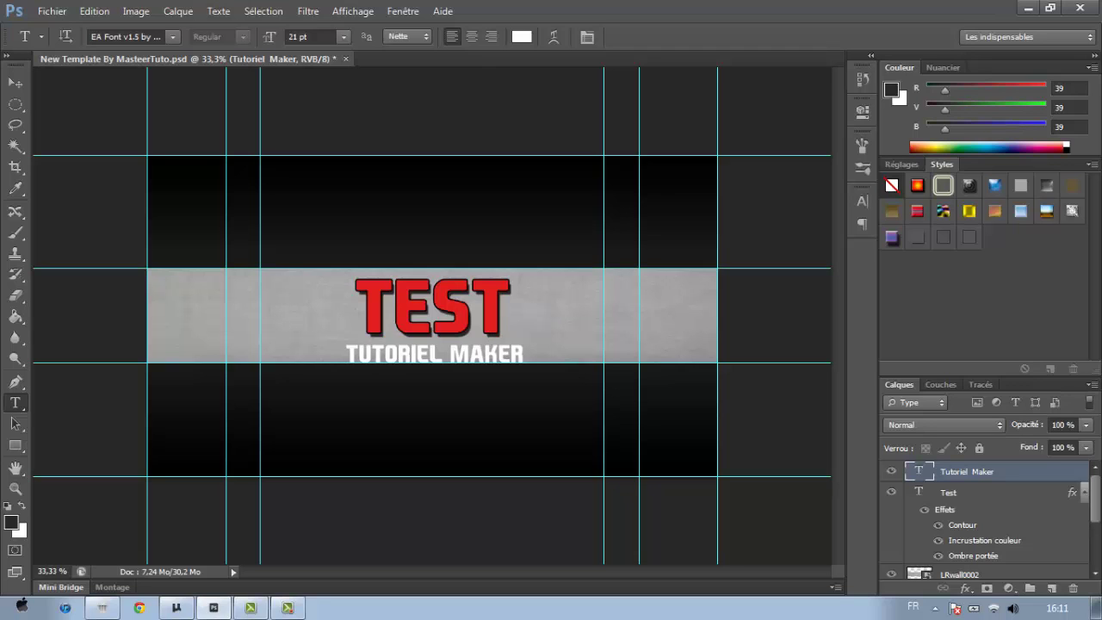
- Give the TUTORIEL MAKER layer a color overlay and a 5 px black outside stroke in its layer style
{"action": "right_click", "coordinate": [947, 470]}
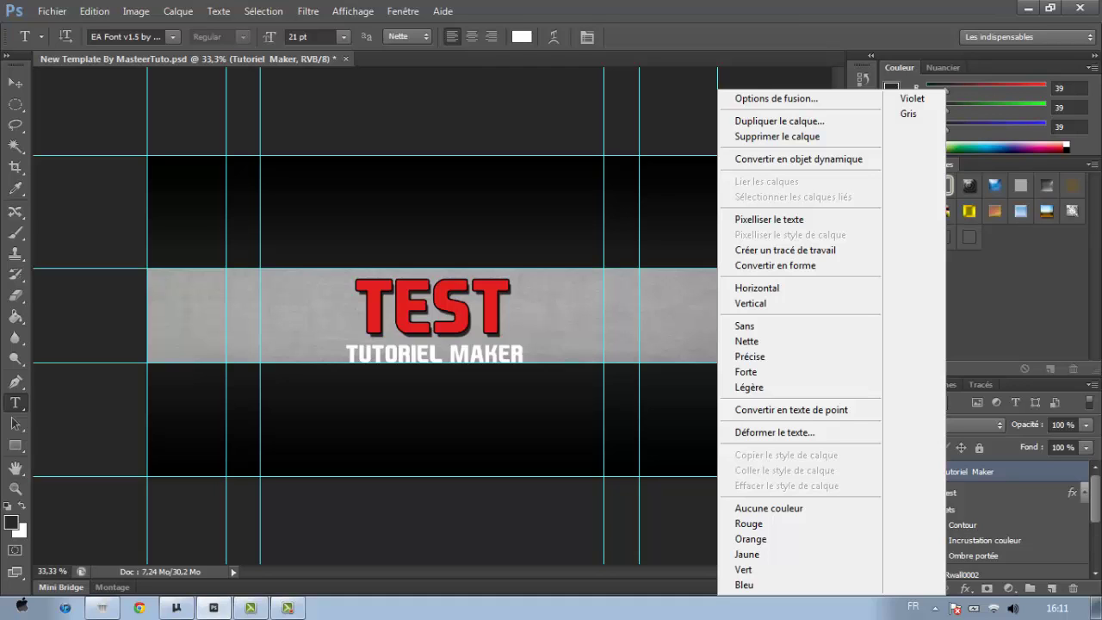
{"action": "left_click", "coordinate": [776, 98]}
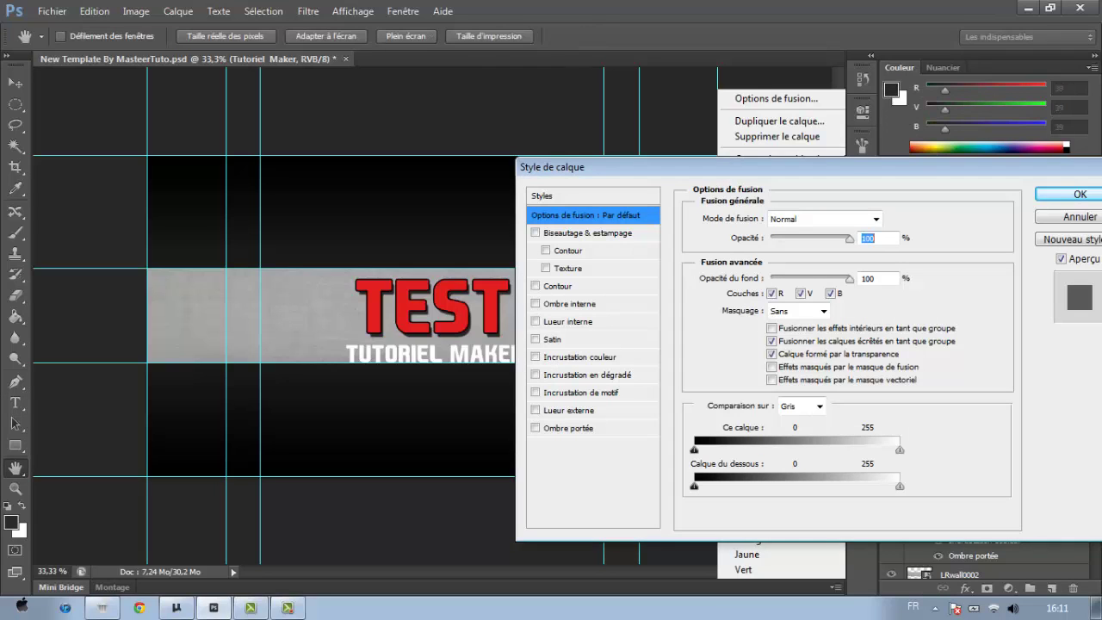
{"action": "left_click", "coordinate": [579, 357]}
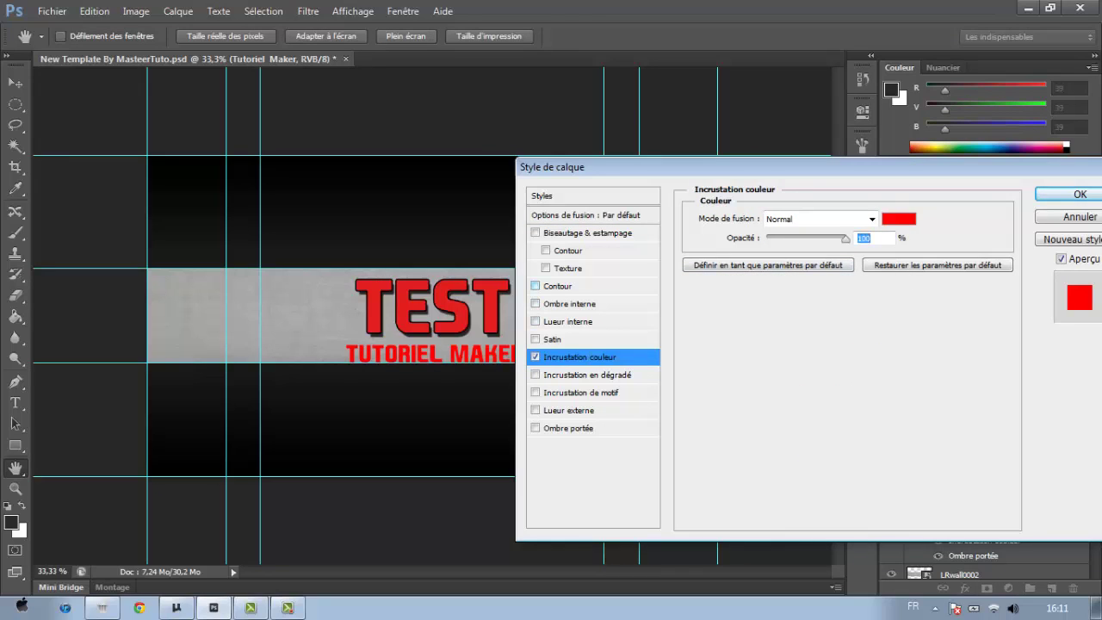
{"action": "left_click", "coordinate": [551, 286]}
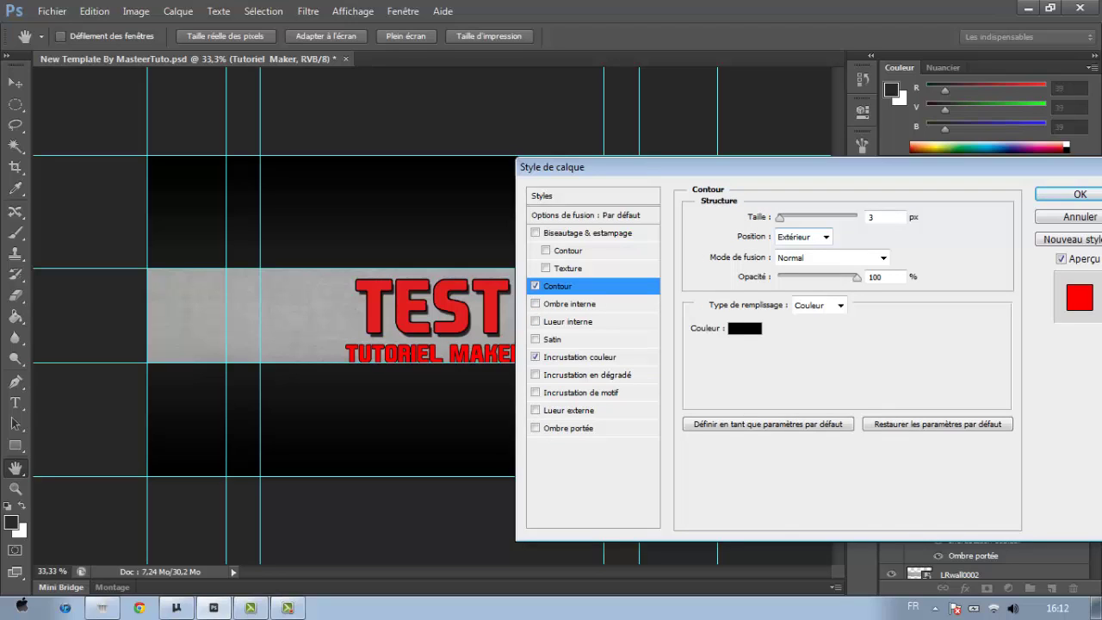
{"action": "left_click_drag", "start_coordinate": [779, 218], "coordinate": [782, 218]}
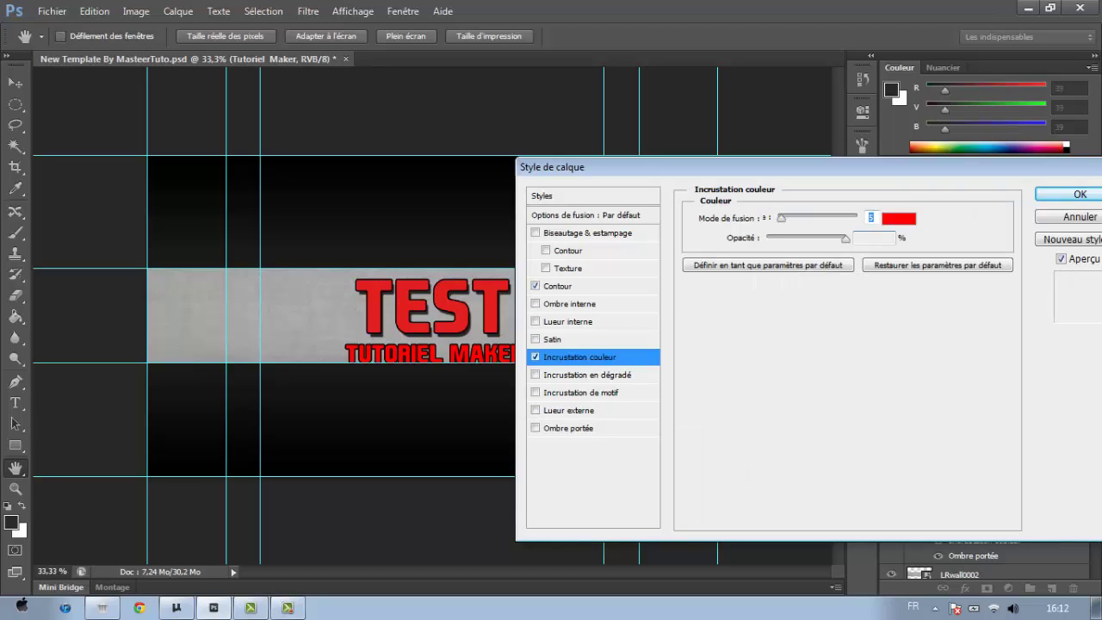
- Set the TUTORIEL MAKER layer's color overlay to the muted red d52626
{"action": "left_click", "coordinate": [579, 357]}
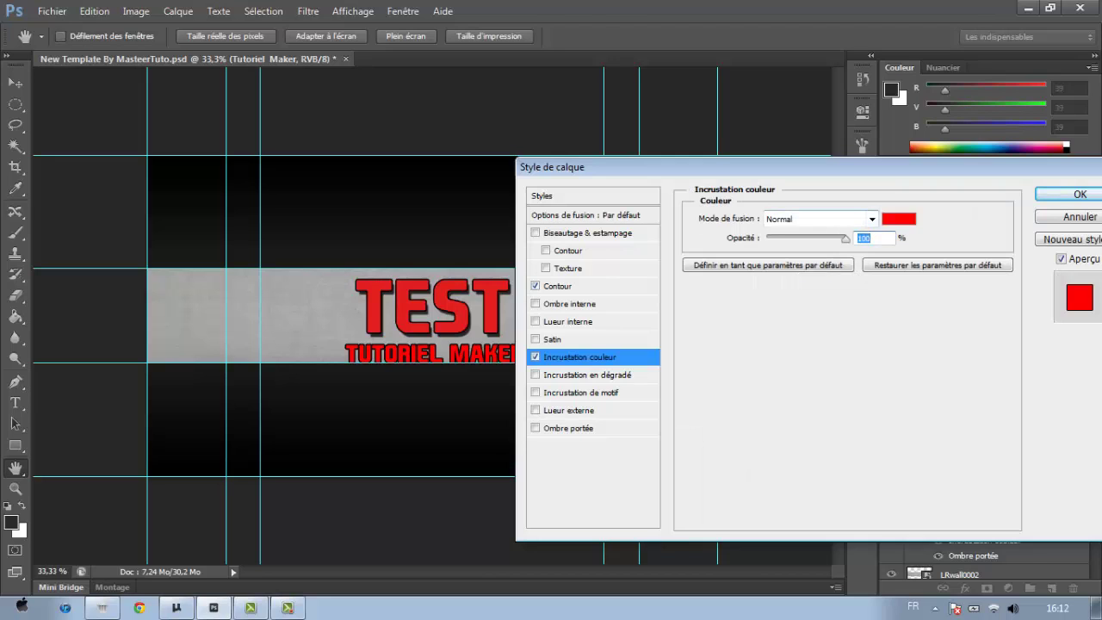
{"action": "left_click", "coordinate": [897, 219]}
{"action": "left_click", "coordinate": [714, 365]}
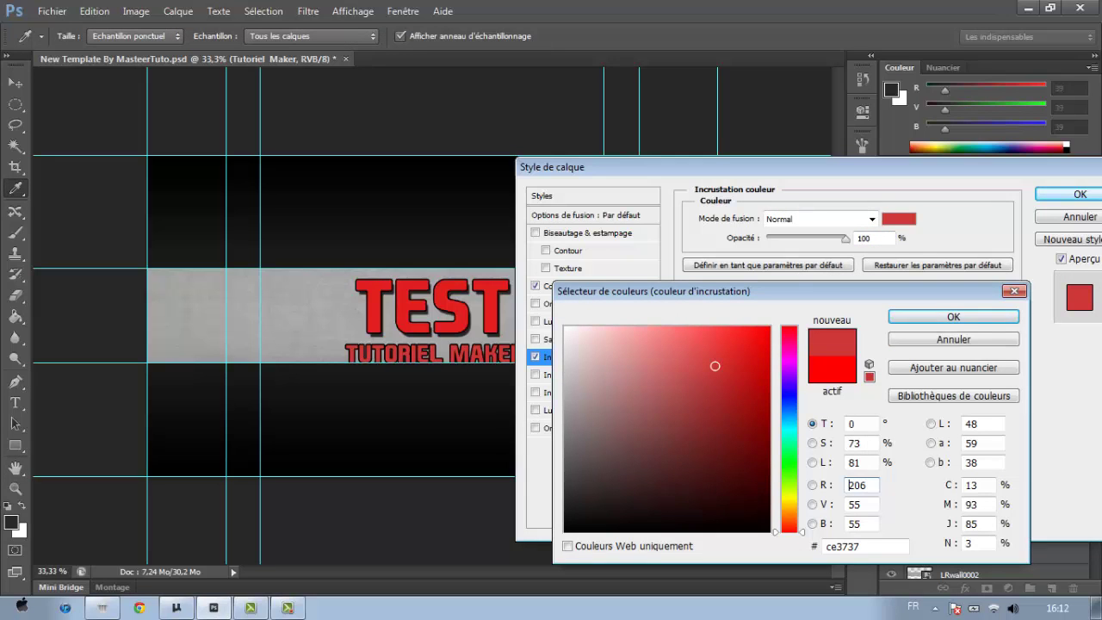
{"action": "left_click", "coordinate": [733, 359]}
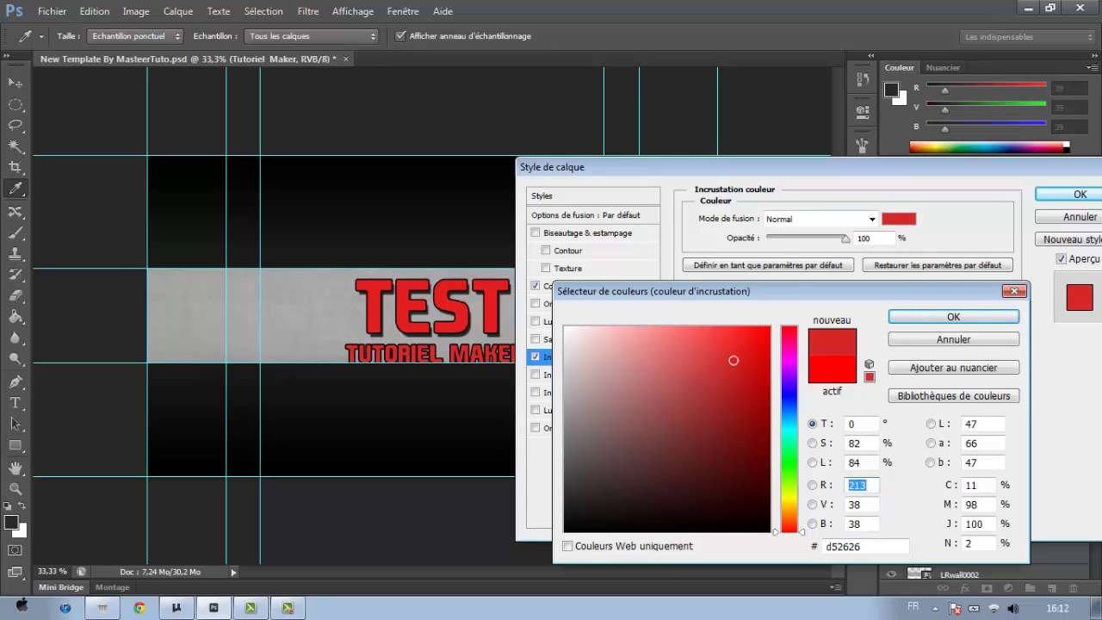
{"action": "key", "text": "Return"}
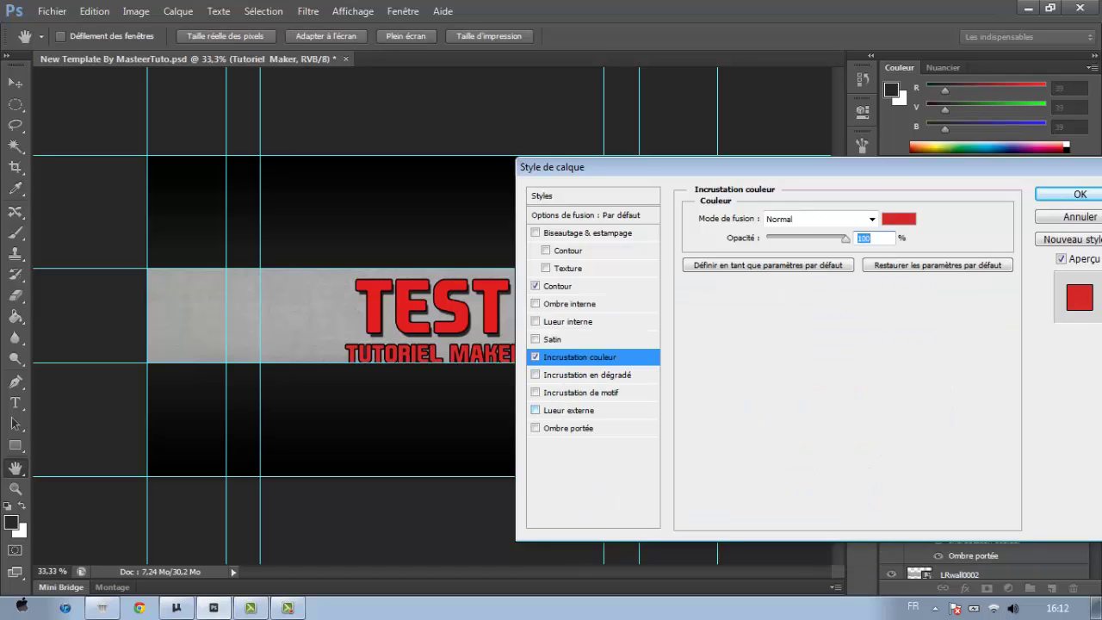
- Add a drop shadow with a 24 px distance to TUTORIEL MAKER and apply the layer style, without saving a style preset
{"action": "left_click", "coordinate": [568, 428]}
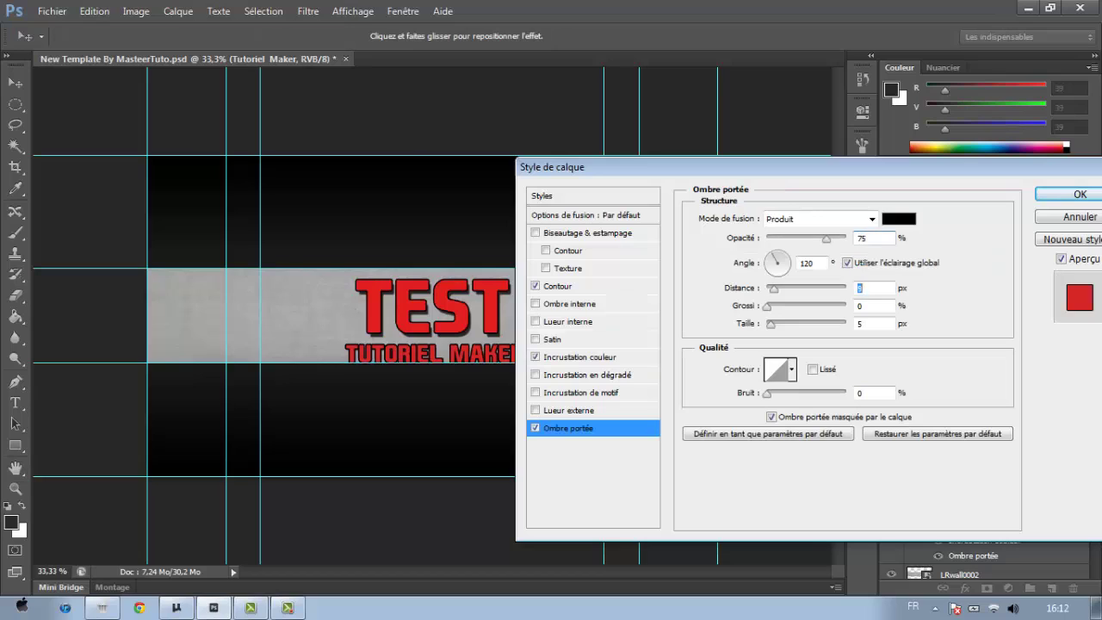
{"action": "left_click_drag", "start_coordinate": [770, 288], "coordinate": [785, 288]}
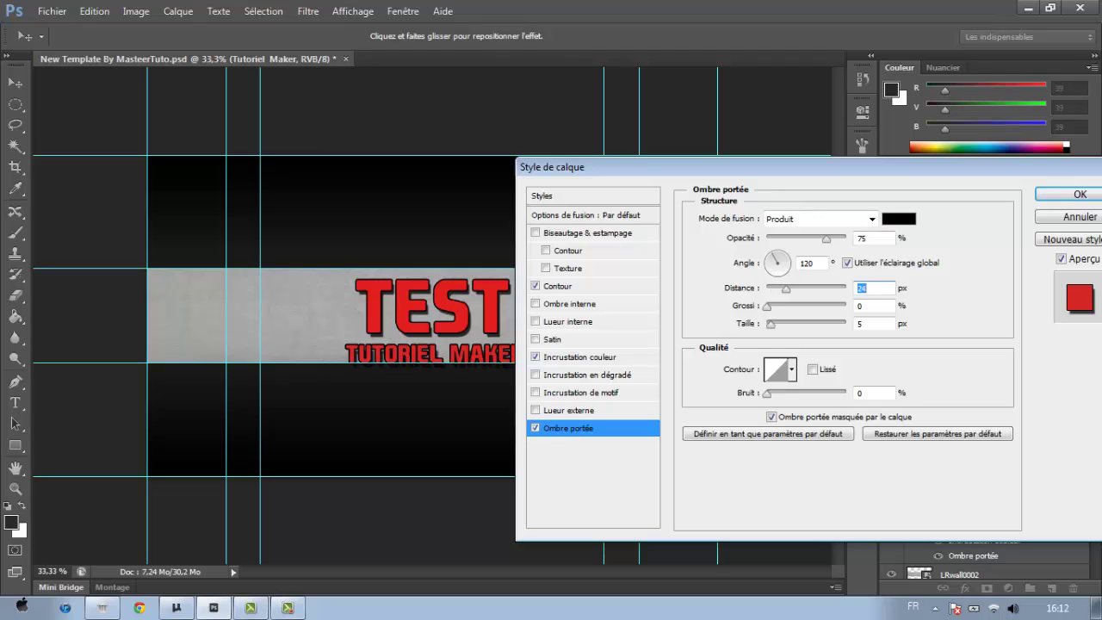
{"action": "key", "text": "Return"}
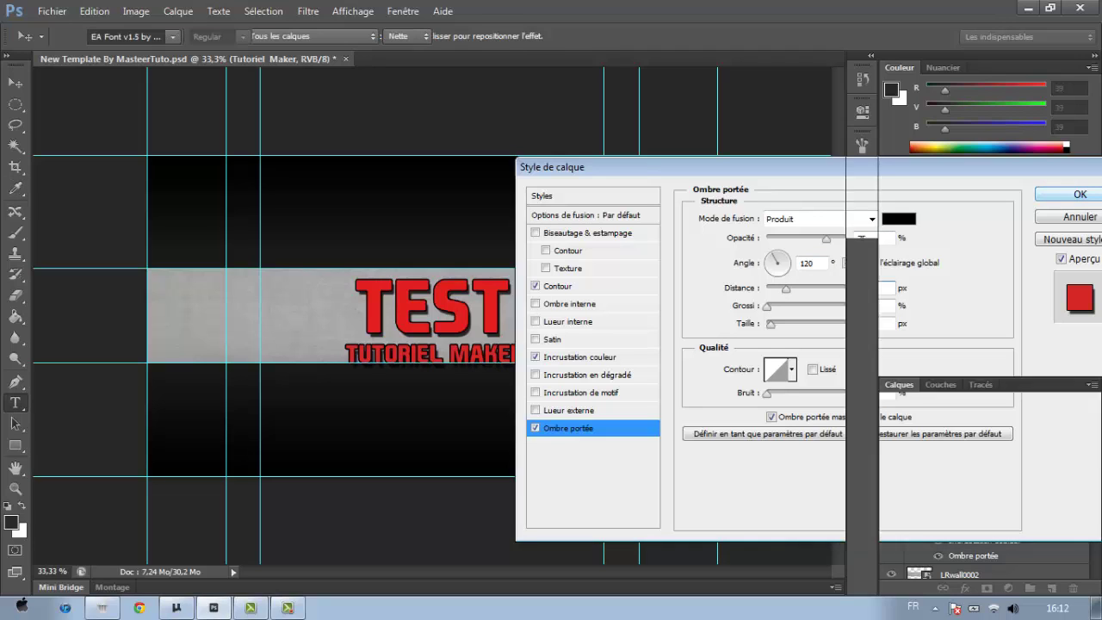
{"action": "left_click", "coordinate": [1050, 369]}
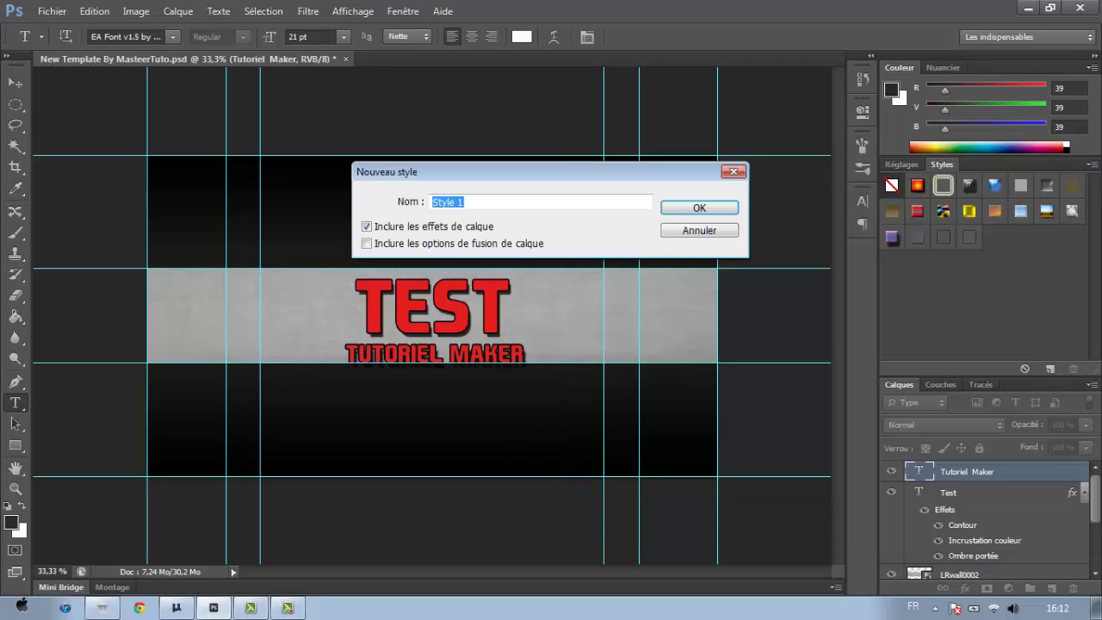
{"action": "key", "text": "Escape"}
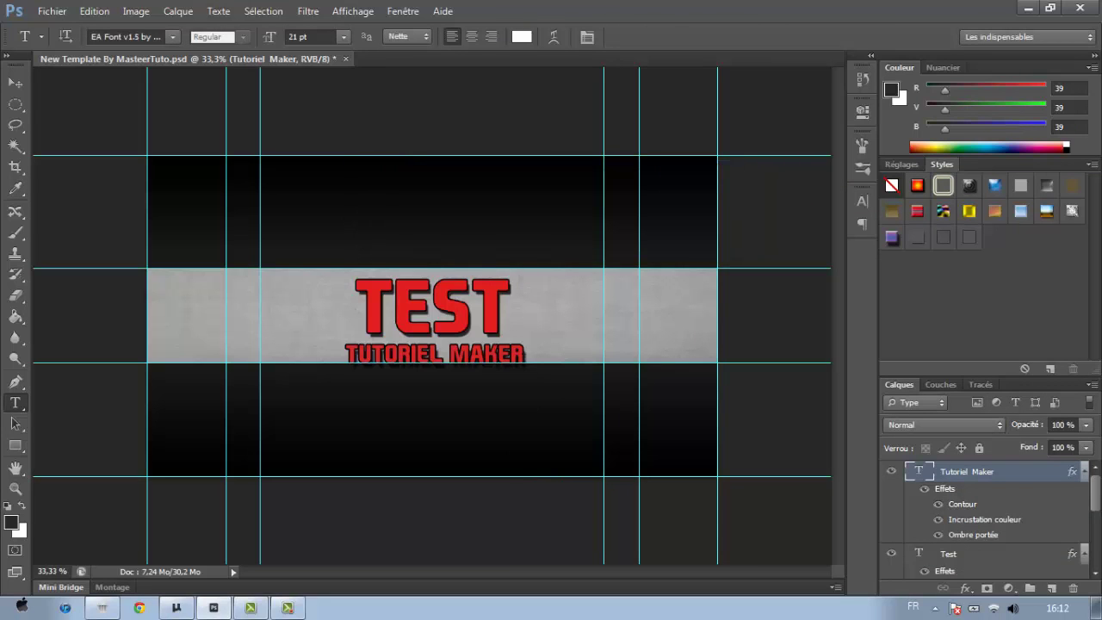
- Duplicate the Tutoriel Maker layer as "Tutoriel Maker copie" and move the copy to the right of TEST on the gray band
{"action": "right_click", "coordinate": [950, 471]}
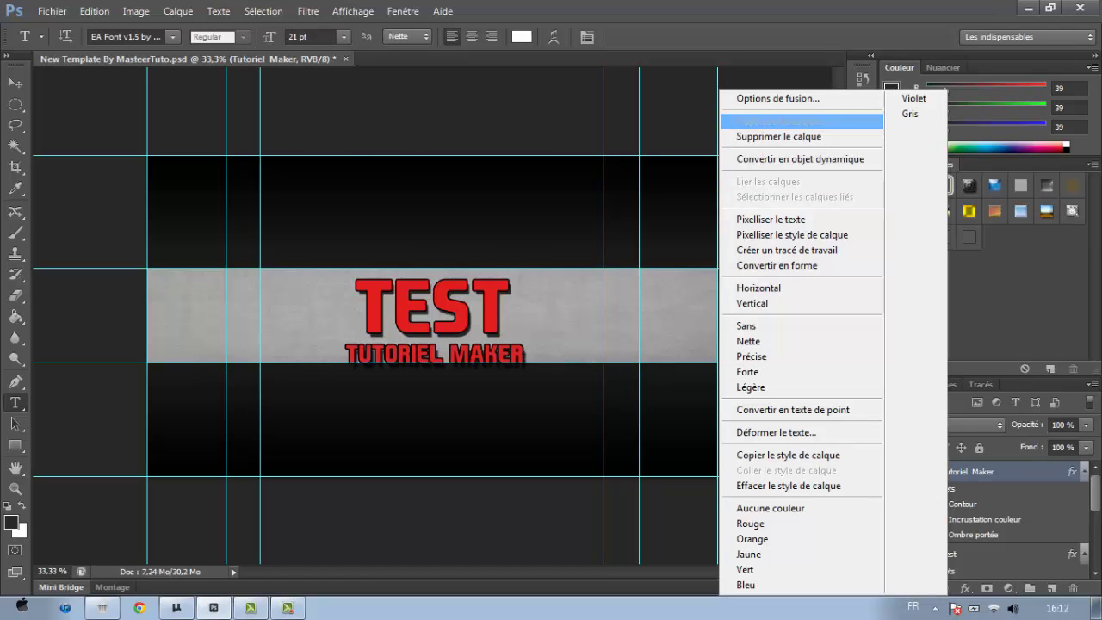
{"action": "left_click", "coordinate": [780, 121]}
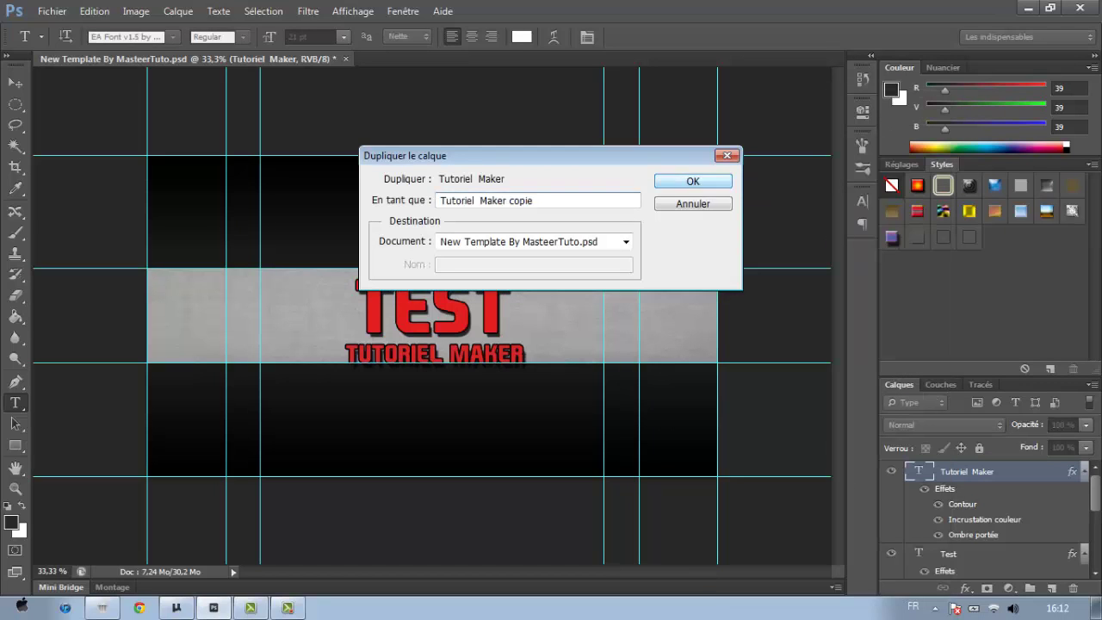
{"action": "key", "text": "Return"}
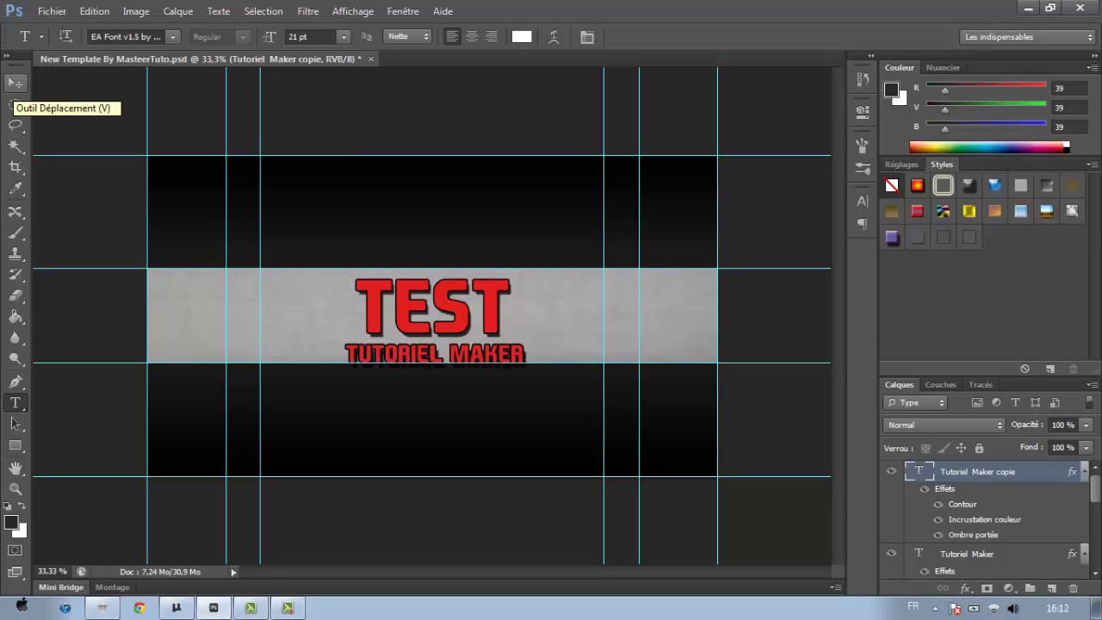
{"action": "left_click", "coordinate": [16, 82]}
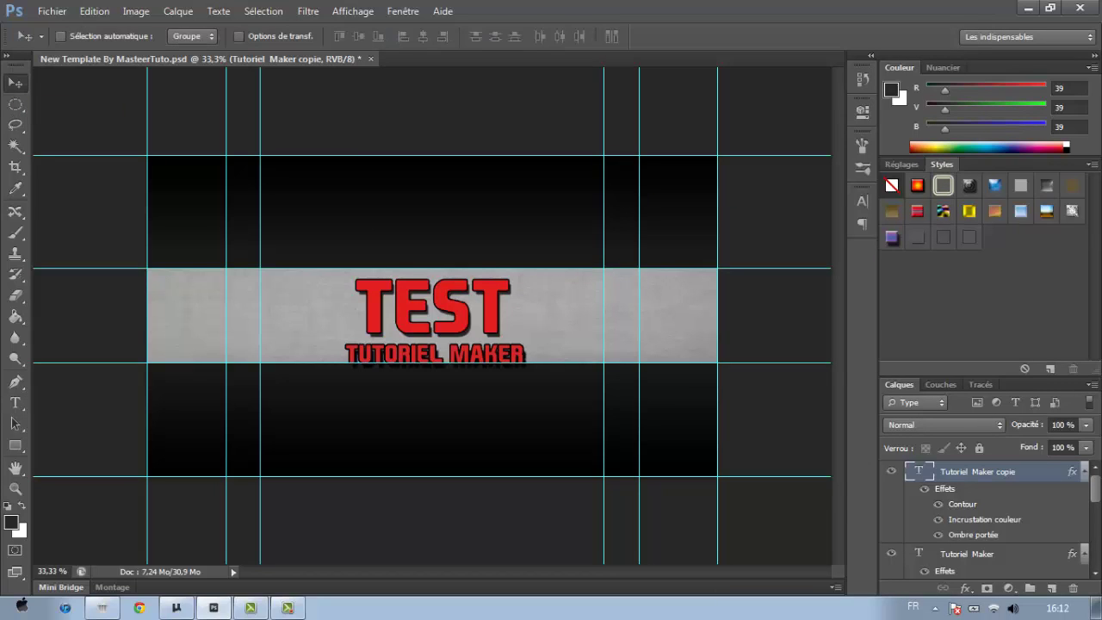
{"action": "left_click_drag", "start_coordinate": [423, 280], "coordinate": [600, 243]}
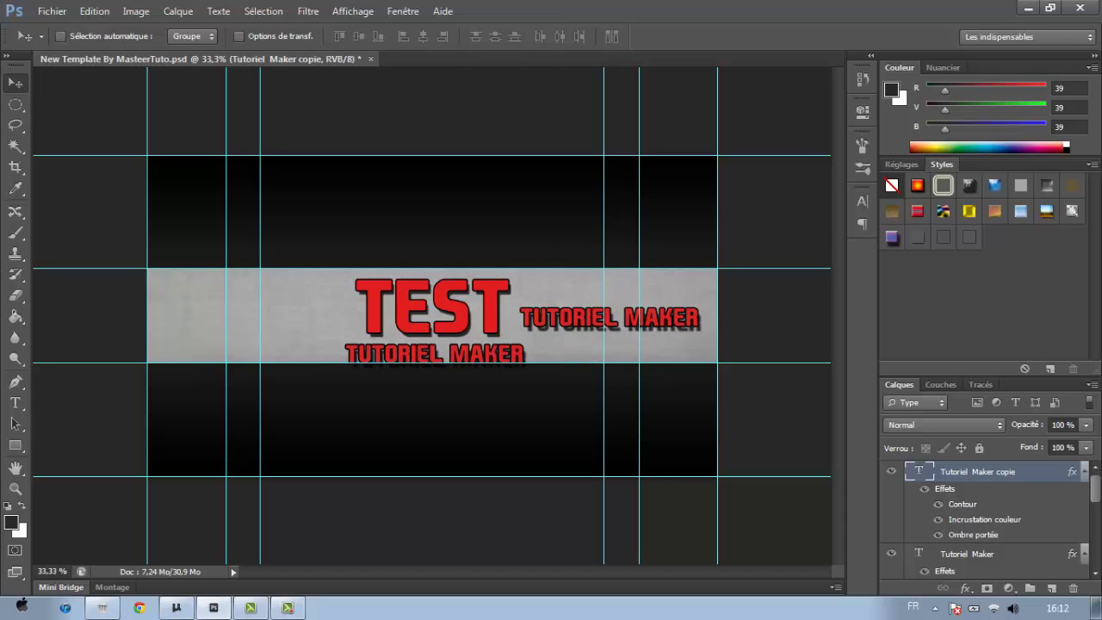
- Replace the duplicated TUTORIEL MAKER text beside TEST with "GAMPLAY"
{"action": "double_click", "coordinate": [918, 472]}
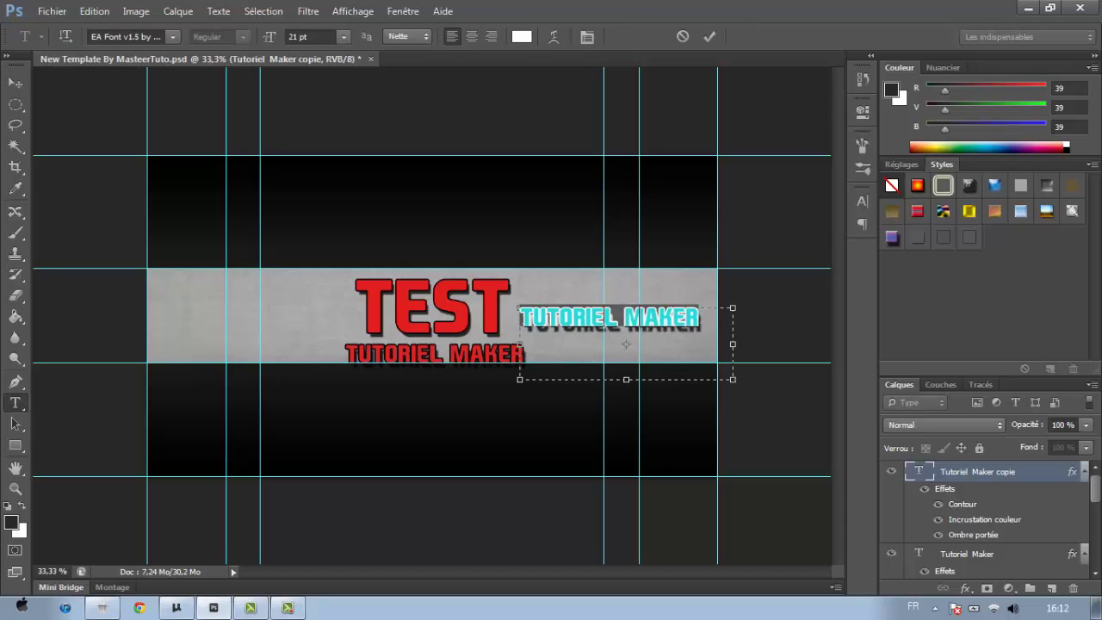
{"action": "type", "text": "CHAINE"}
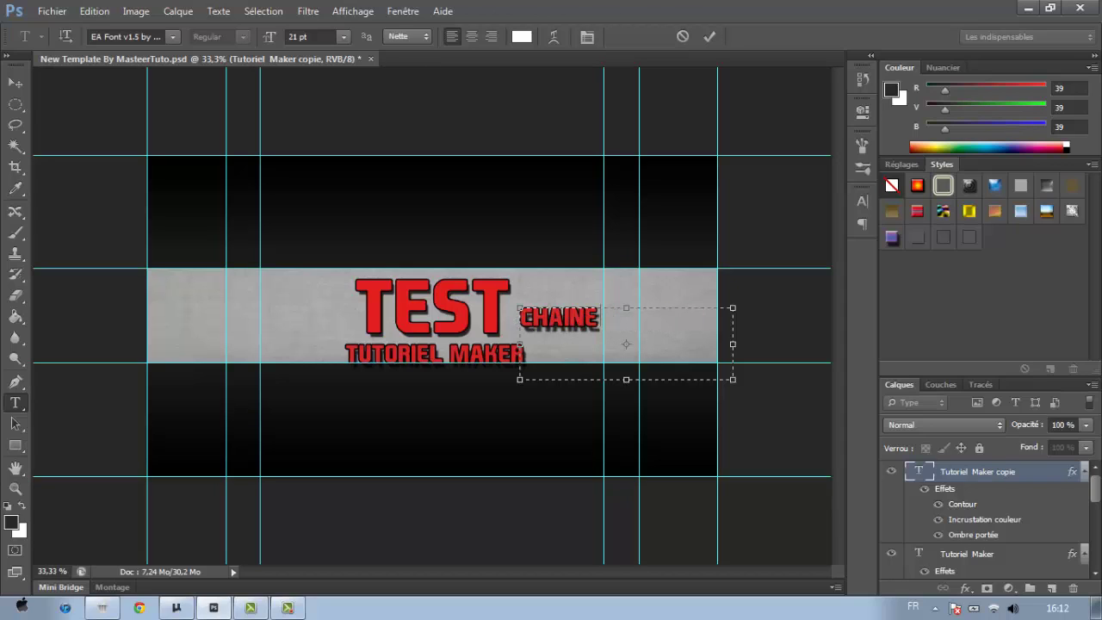
{"action": "key", "text": "BackSpace"}
{"action": "key", "text": "BackSpace"}
{"action": "key", "text": "BackSpace"}
{"action": "key", "text": "BackSpace"}
{"action": "key", "text": "BackSpace"}
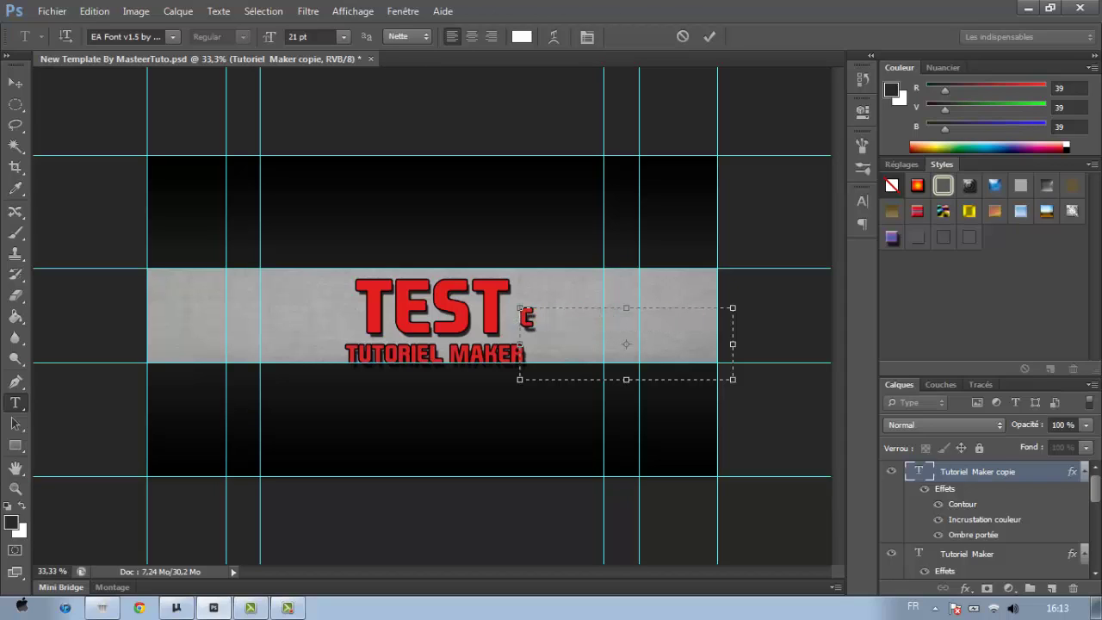
{"action": "key", "text": "BackSpace"}
{"action": "type", "text": "GAM"}
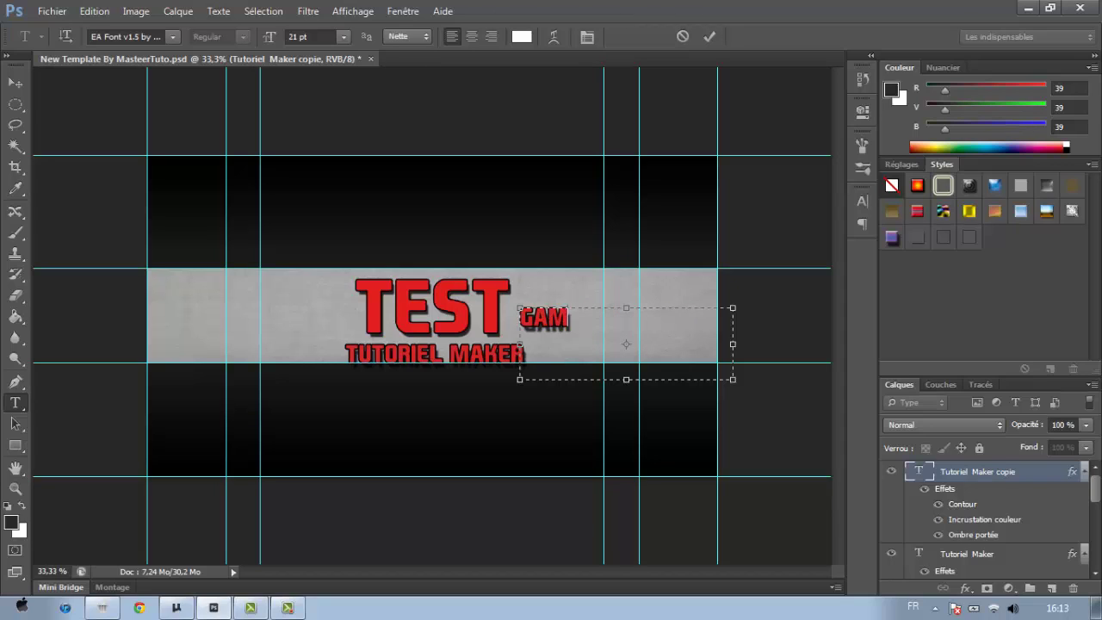
{"action": "type", "text": "PLAY"}
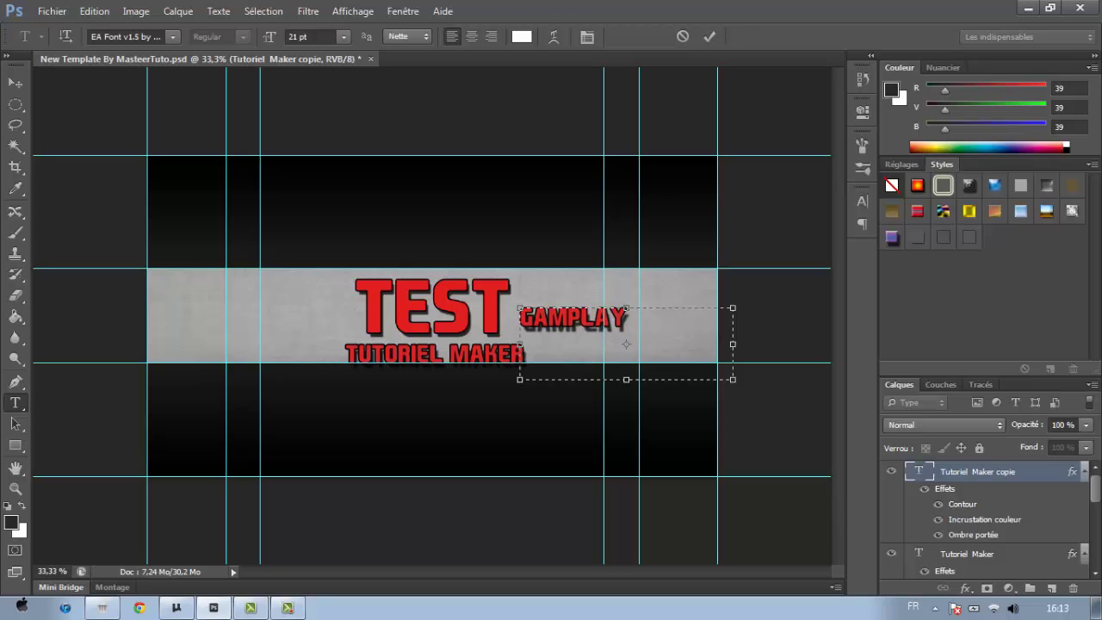
- Shift the GAMPLAY text slightly farther right of TEST and commit the text edit
{"action": "left_click_drag", "start_coordinate": [626, 344], "coordinate": [651, 340]}
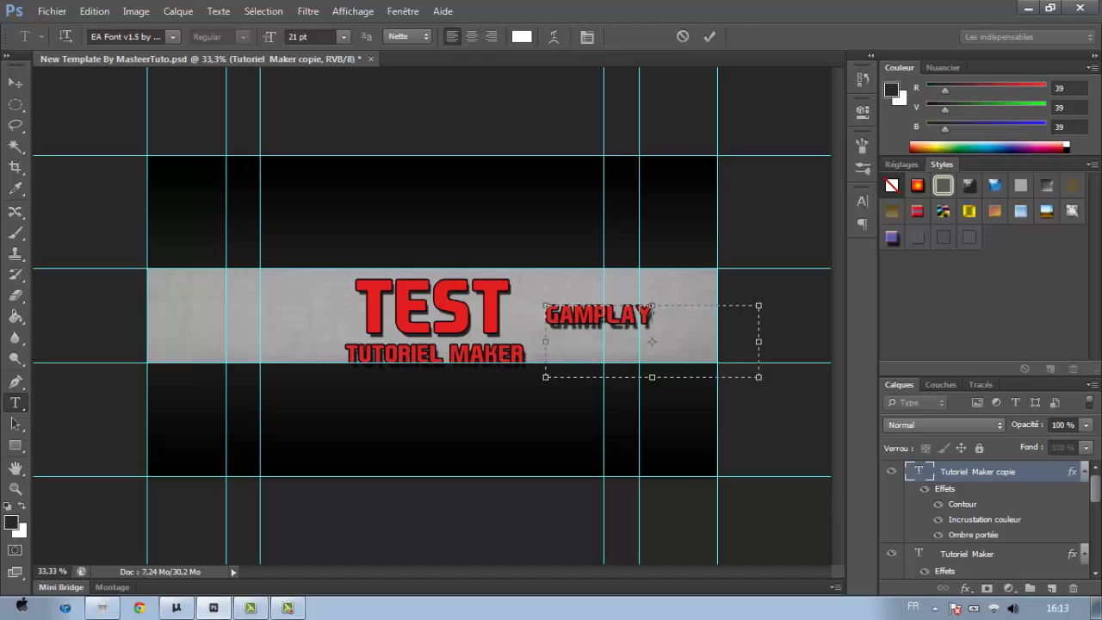
{"action": "left_click", "coordinate": [709, 36]}
{"action": "key", "text": "v"}
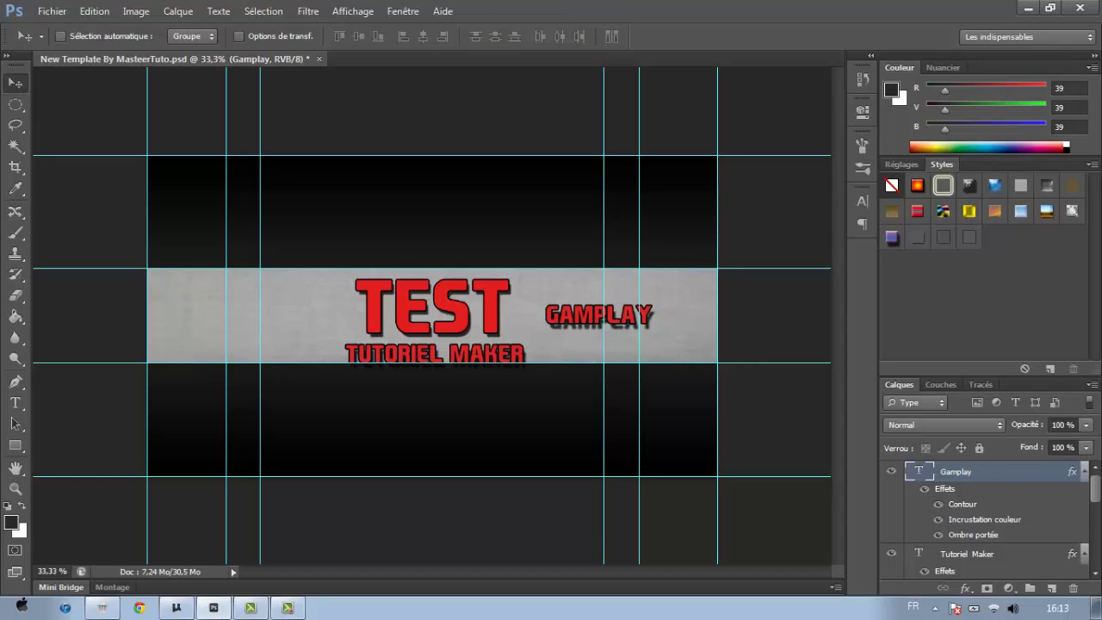
- Replace the GAMPLAY text with "ABONNE TOI", place it on the gray band to the right of TEST, and commit it
{"action": "key", "text": "t"}
{"action": "double_click", "coordinate": [607, 315]}
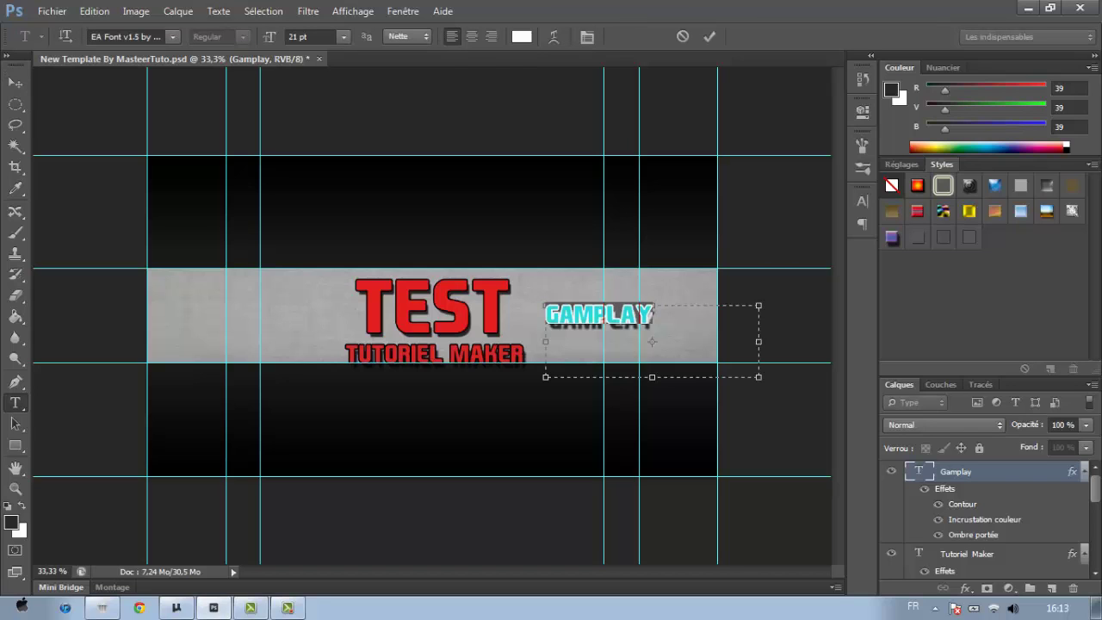
{"action": "left_click_drag", "start_coordinate": [651, 341], "coordinate": [374, 340]}
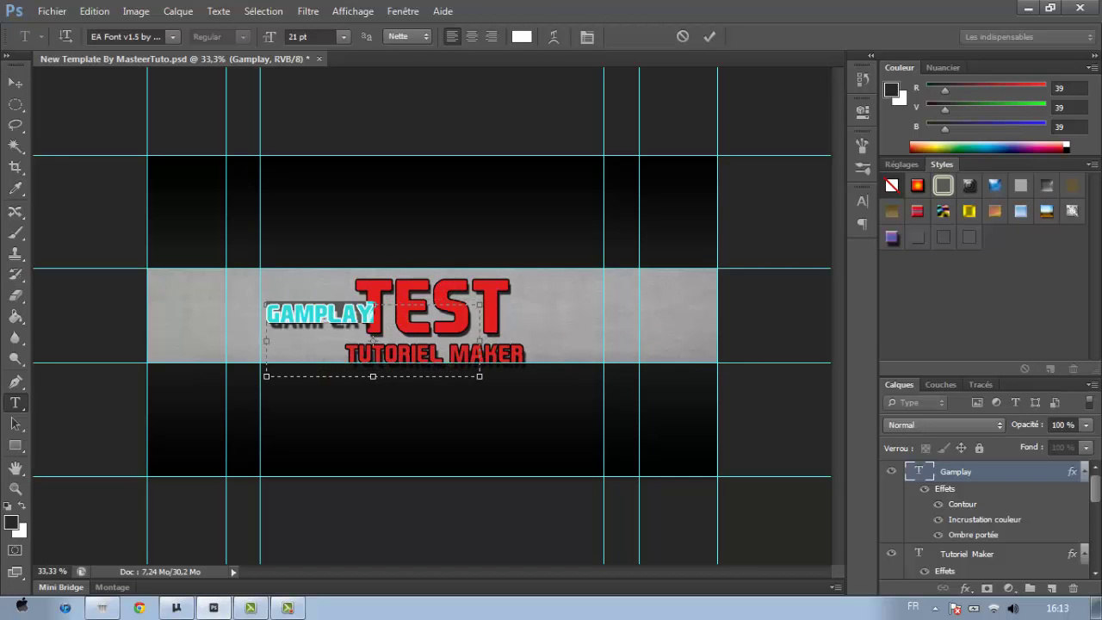
{"action": "type", "text": "AB"}
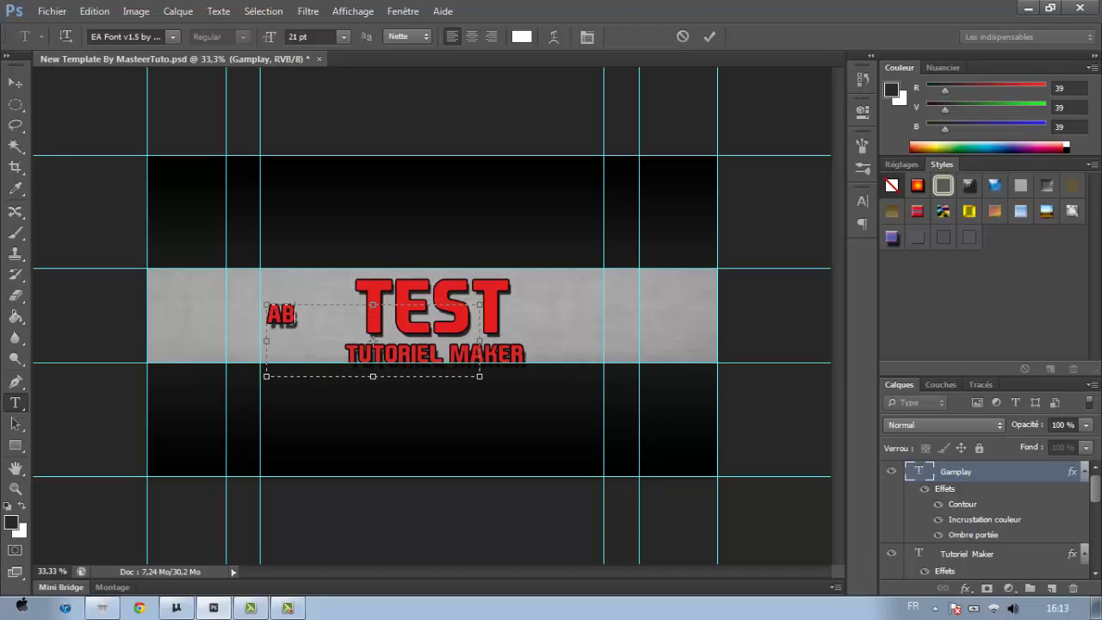
{"action": "type", "text": "ONNE TOI"}
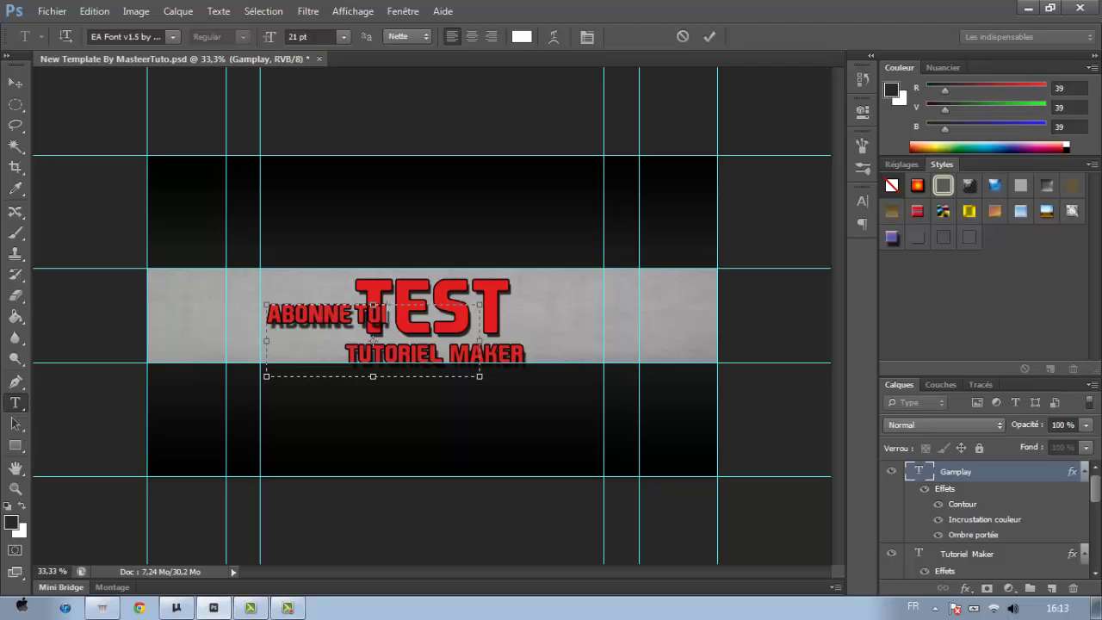
{"action": "left_click_drag", "start_coordinate": [373, 341], "coordinate": [662, 336]}
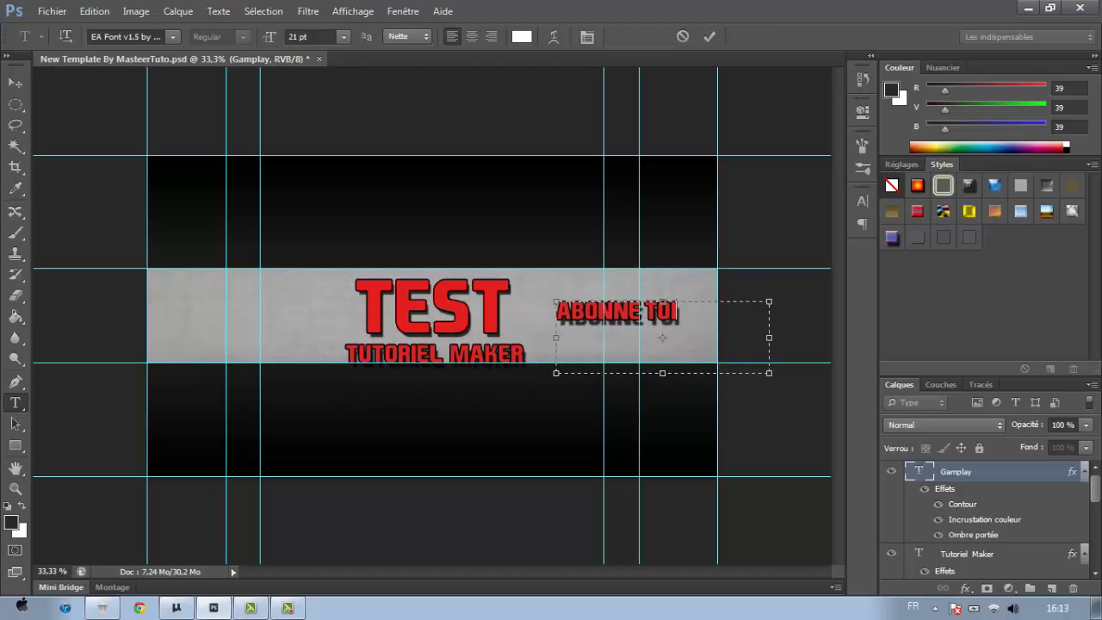
{"action": "left_click", "coordinate": [709, 36]}
{"action": "key", "text": "v"}
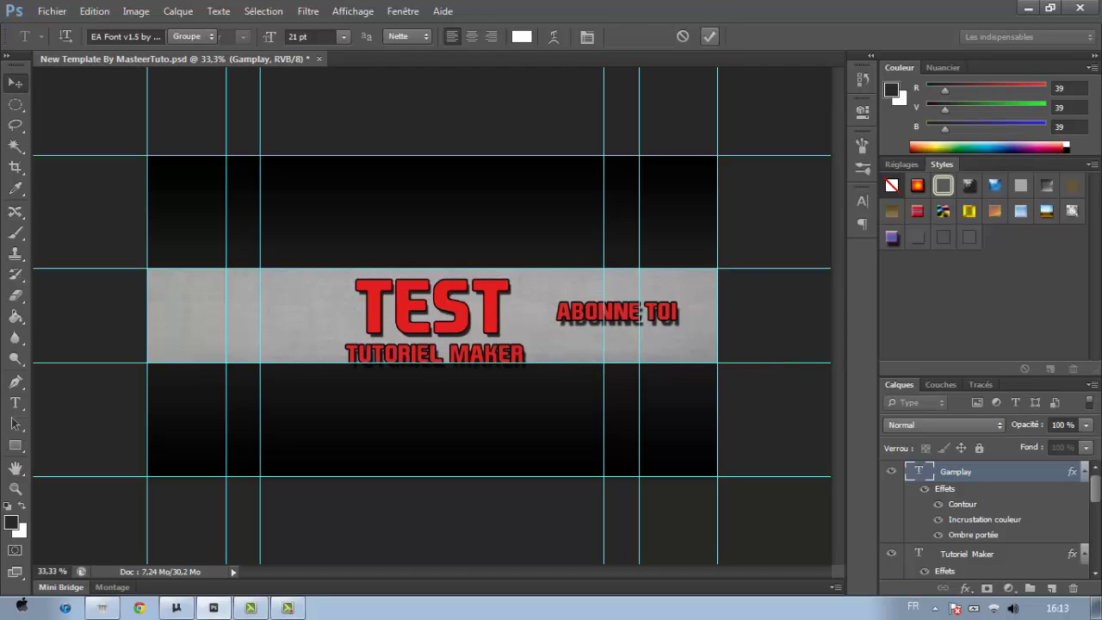
- Shift the TUTORIEL MAKER text slightly to the right beneath TEST, and select the Test layer
{"action": "key", "text": "alt+bracketleft"}
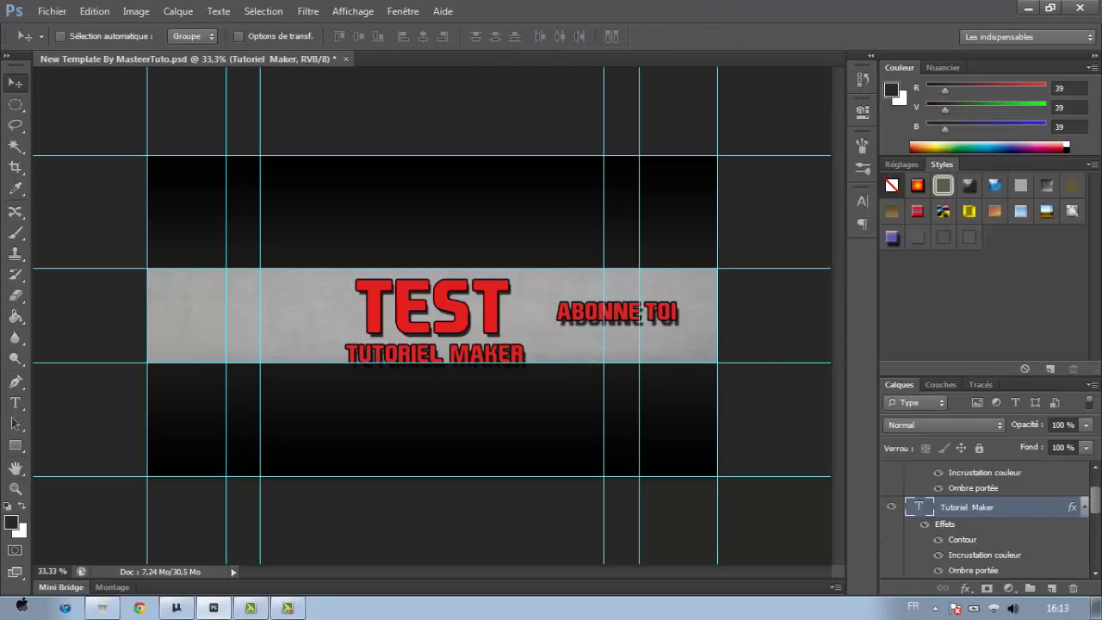
{"action": "left_click_drag", "start_coordinate": [512, 303], "coordinate": [530, 304]}
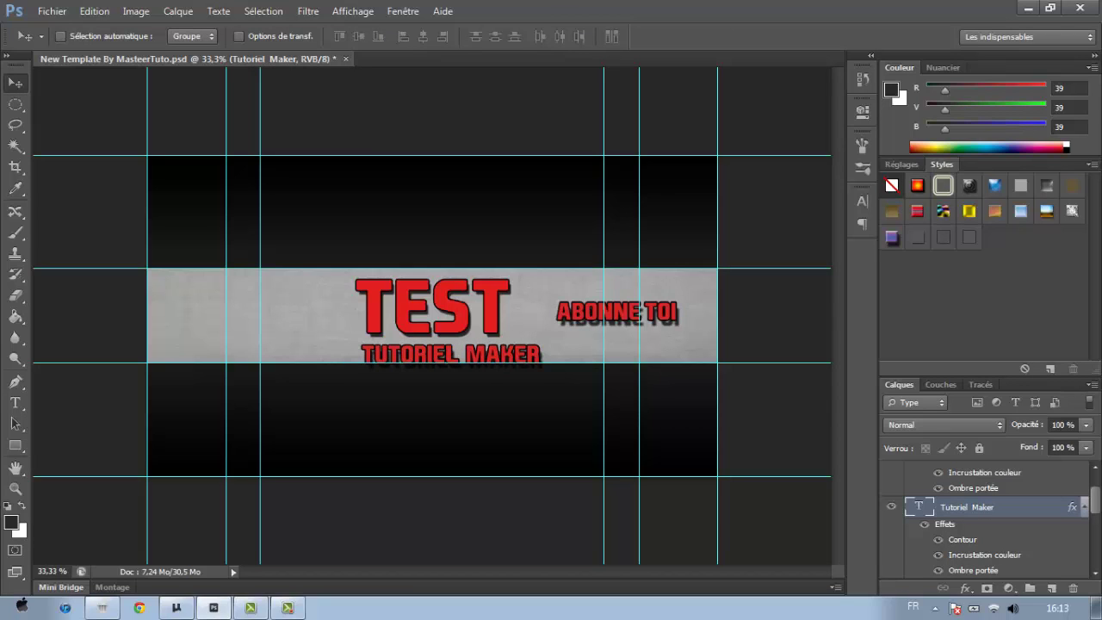
{"action": "scroll", "coordinate": [990, 516], "scroll_direction": "down", "scroll_amount": 3}
{"action": "key", "text": "alt+bracketleft"}
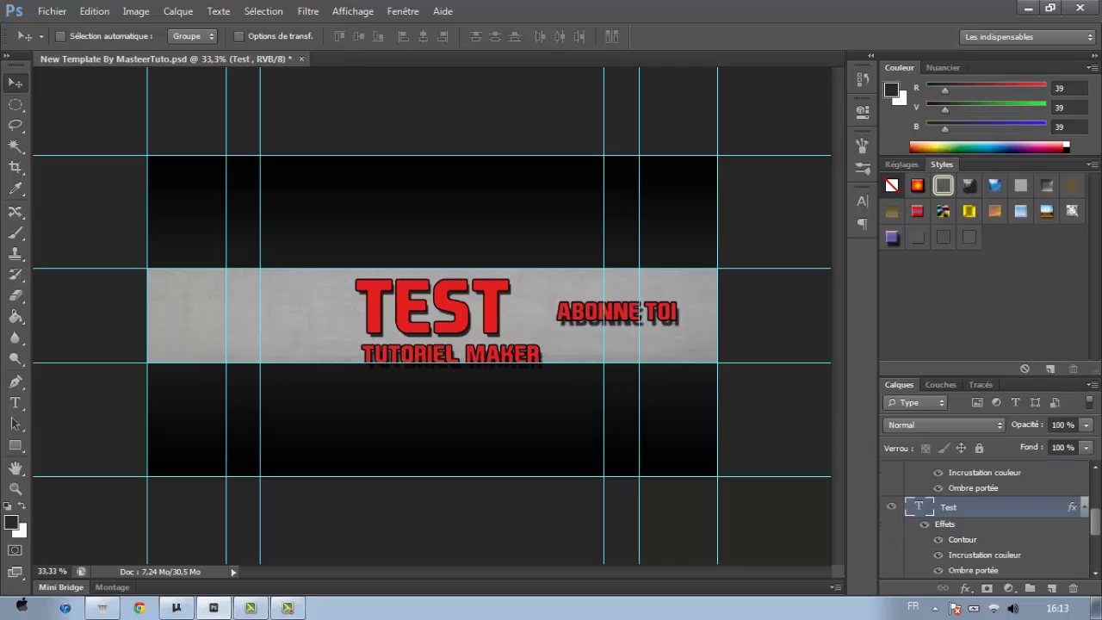
- Shift the TEST text slightly to the right, and place a duplicate of the Abonne Toi layer on the band to the left of TEST
{"action": "left_click_drag", "start_coordinate": [497, 277], "coordinate": [526, 279]}
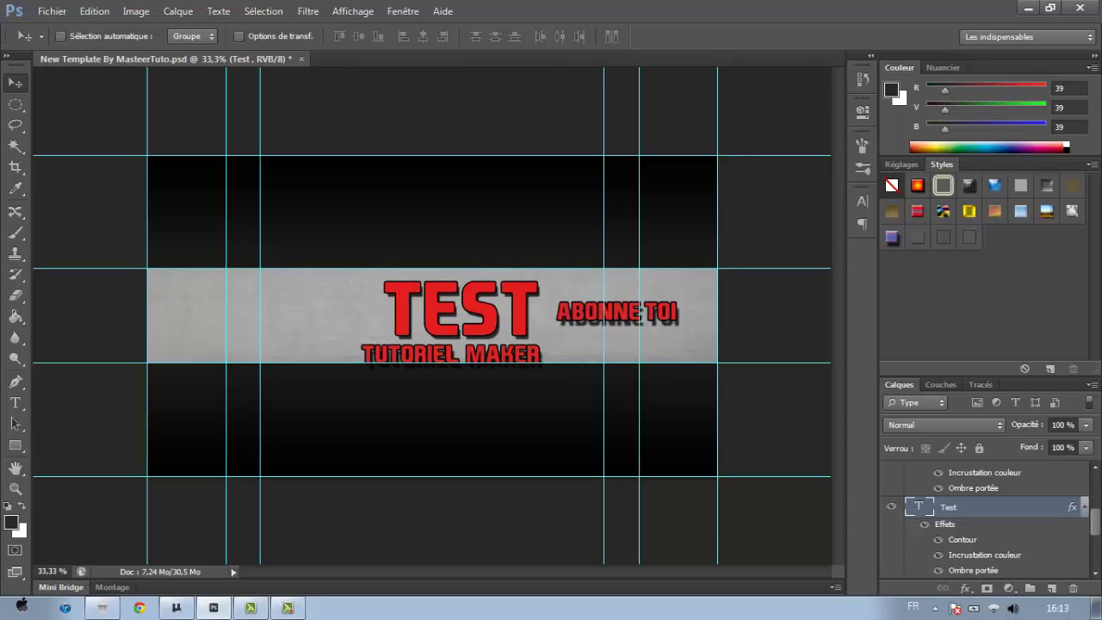
{"action": "scroll", "coordinate": [986, 516], "scroll_direction": "up", "scroll_amount": 5}
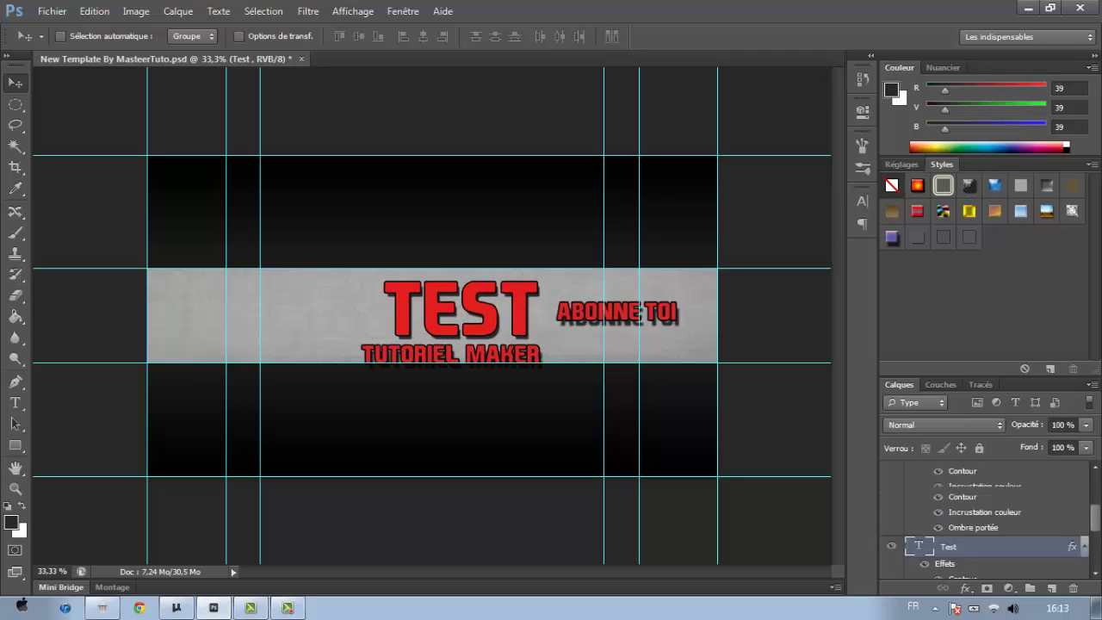
{"action": "left_click", "coordinate": [990, 471]}
{"action": "right_click", "coordinate": [1005, 472]}
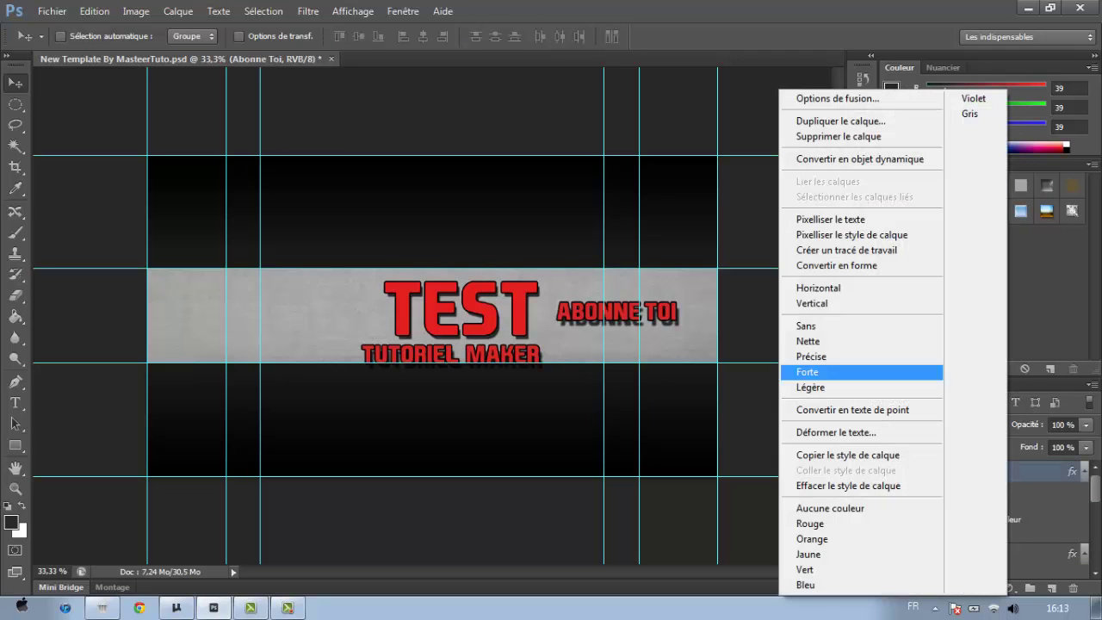
{"action": "left_click", "coordinate": [840, 120]}
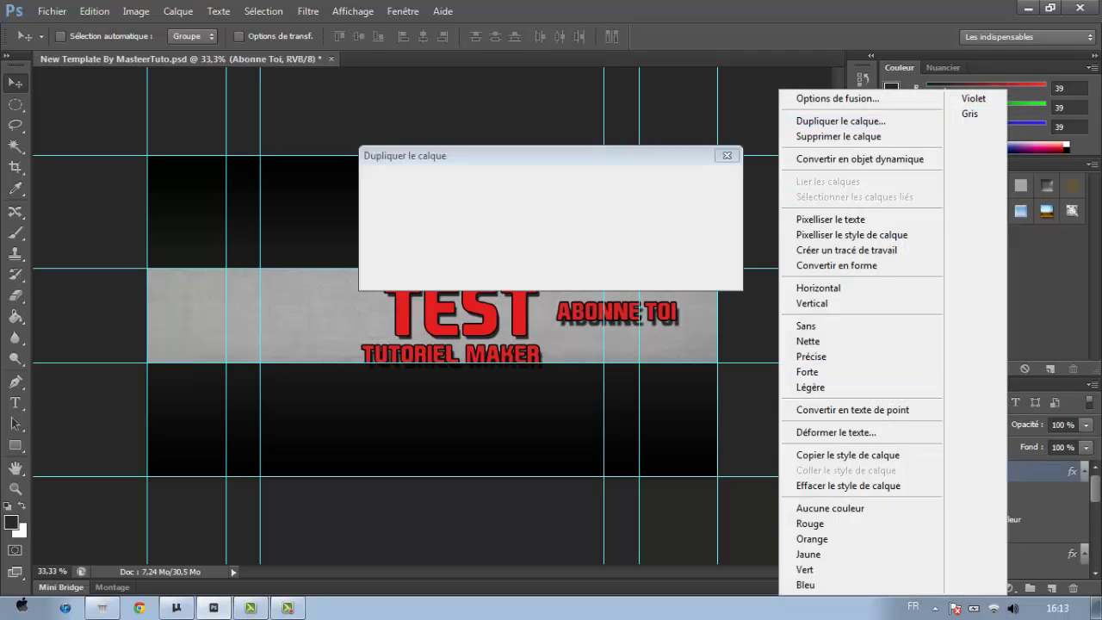
{"action": "key", "text": "Return"}
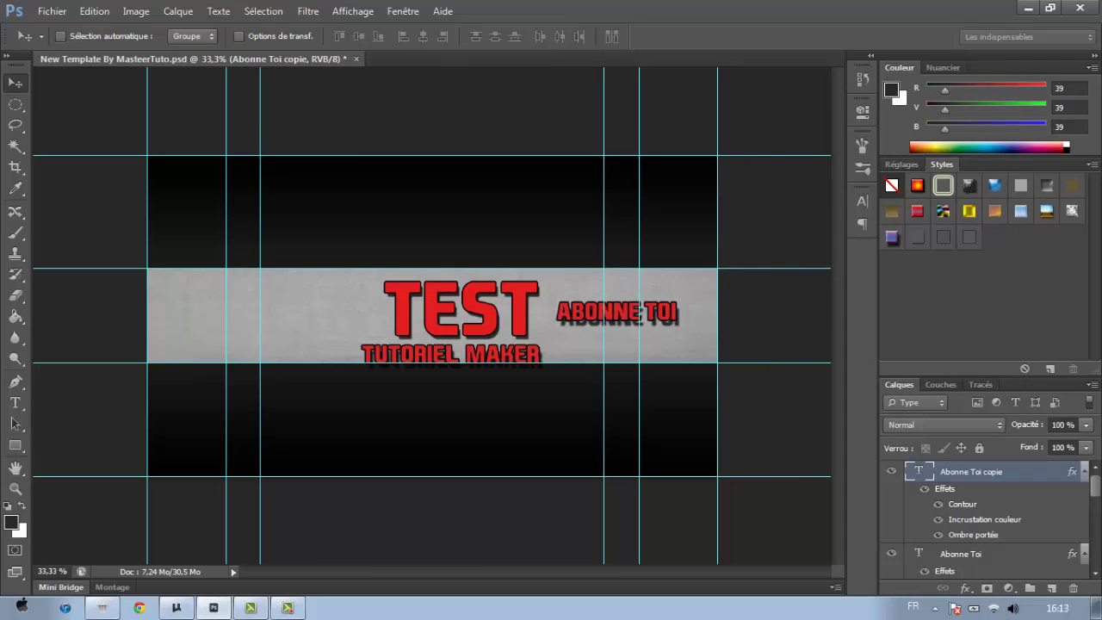
{"action": "left_click_drag", "start_coordinate": [552, 271], "coordinate": [259, 269]}
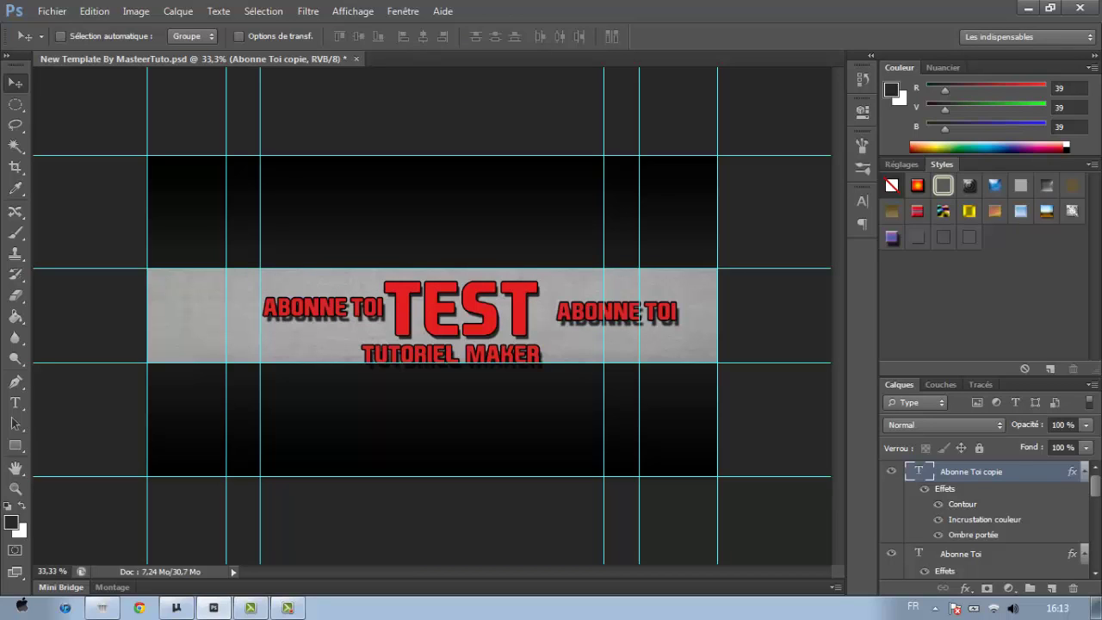
- Replace the duplicated ABONNE TOI text left of TEST with "GAMPLAY", nudge it slightly to the right, and commit the text edit
{"action": "double_click", "coordinate": [918, 471]}
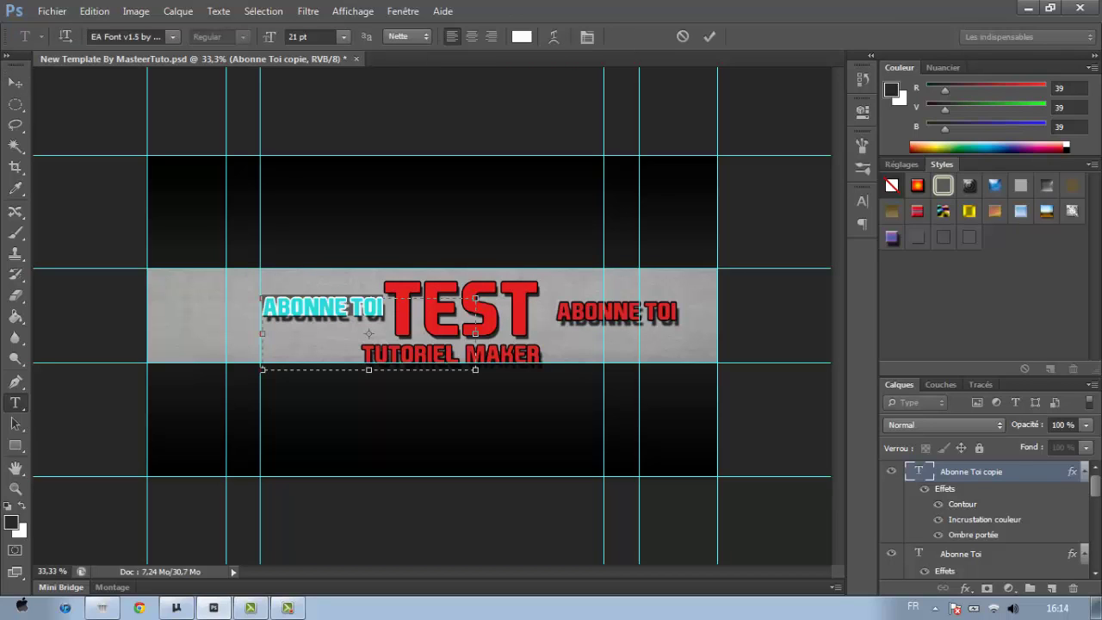
{"action": "type", "text": "GAP"}
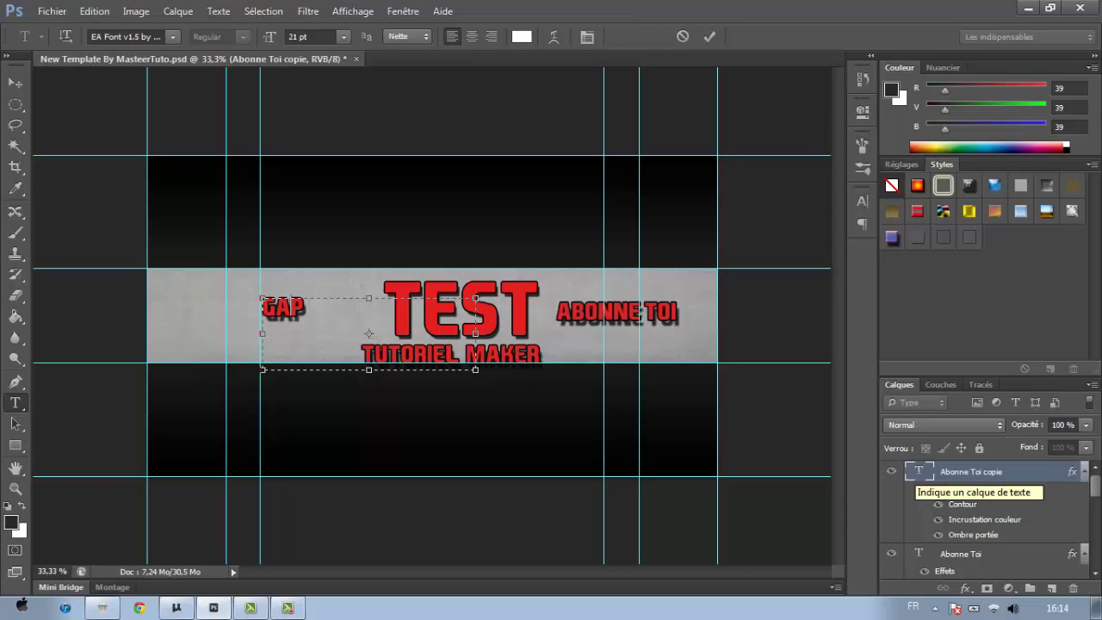
{"action": "key", "text": "BackSpace"}
{"action": "type", "text": "MA"}
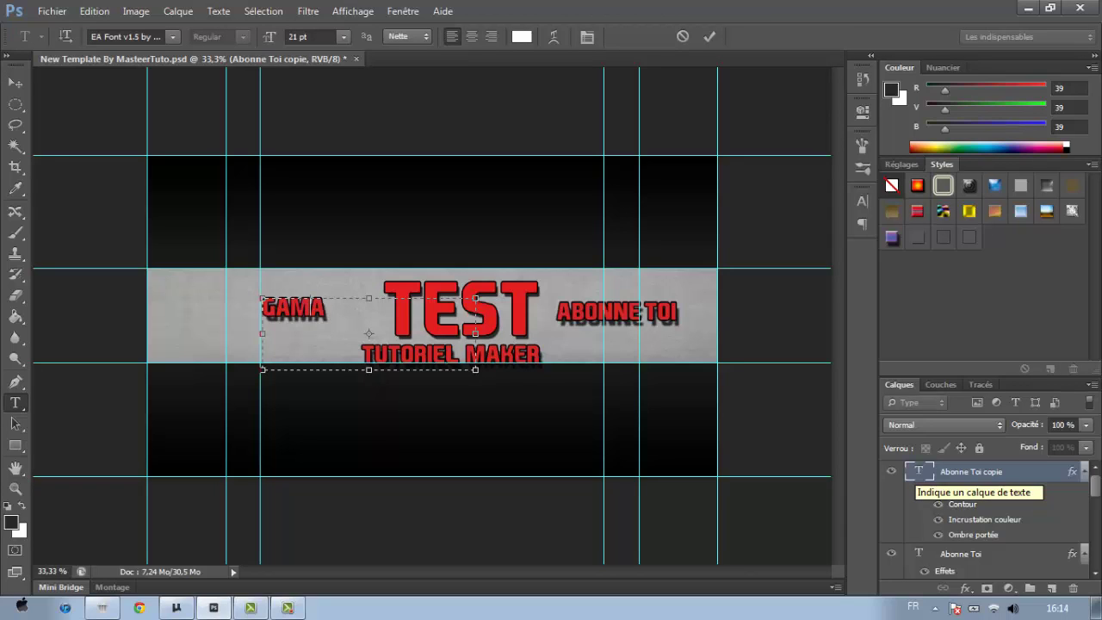
{"action": "key", "text": "BackSpace"}
{"action": "type", "text": "PLAY"}
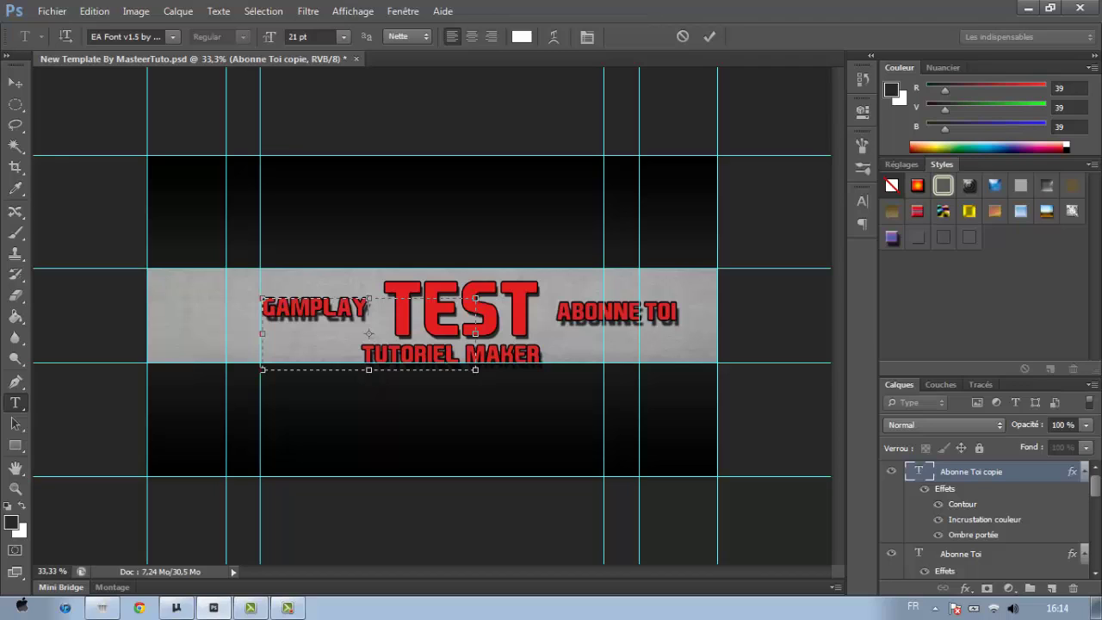
{"action": "left_click_drag", "start_coordinate": [315, 309], "coordinate": [319, 308]}
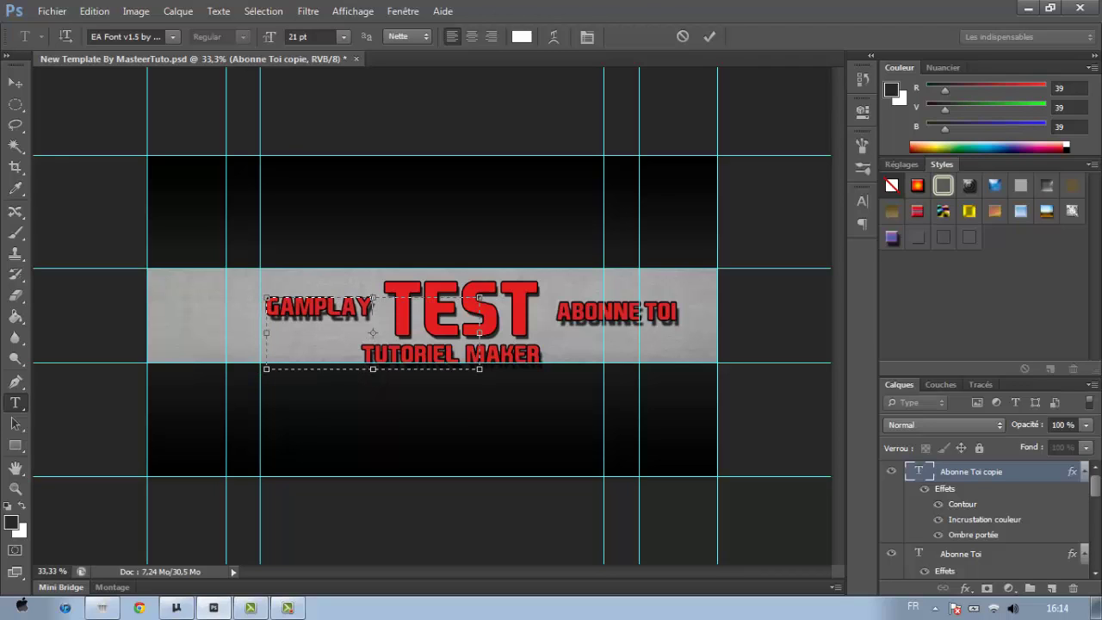
{"action": "key", "text": "ctrl+Return"}
{"action": "key", "text": "v"}
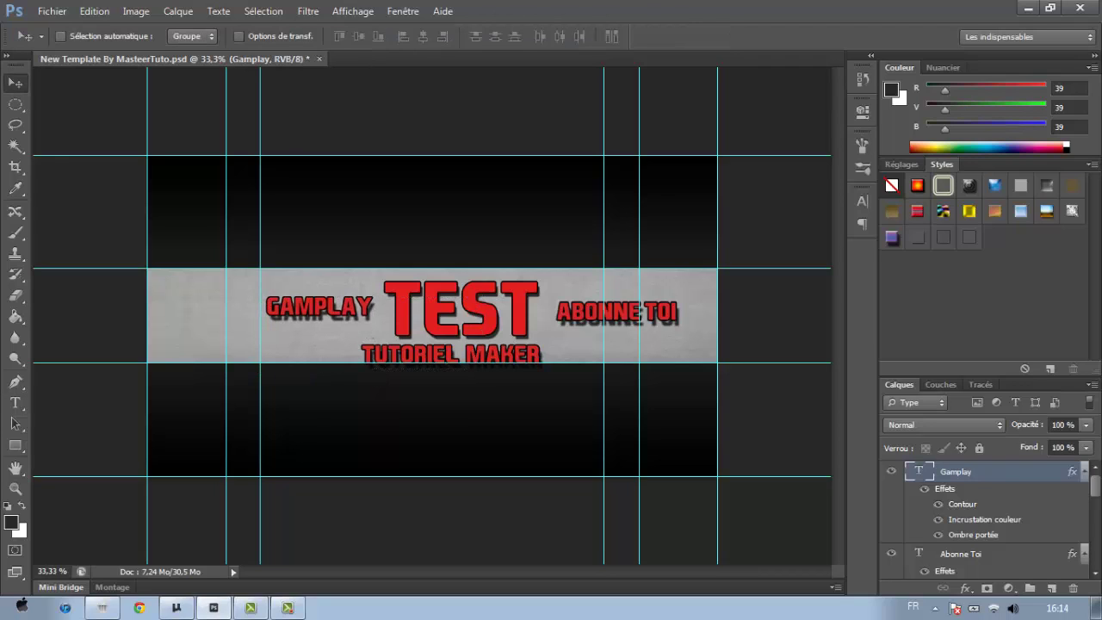
- Place the flare_ (18) image from the Explorer folder into the banner and rotate it about 89° so its rays point downward
{"action": "left_click", "coordinate": [102, 607]}
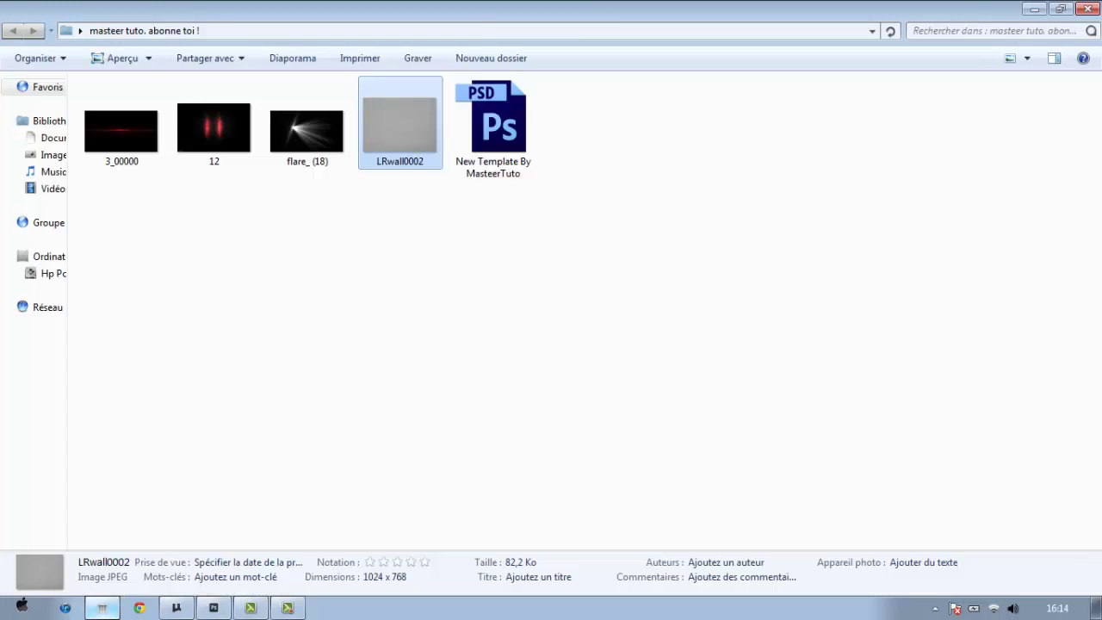
{"action": "left_click_drag", "start_coordinate": [307, 129], "coordinate": [217, 603]}
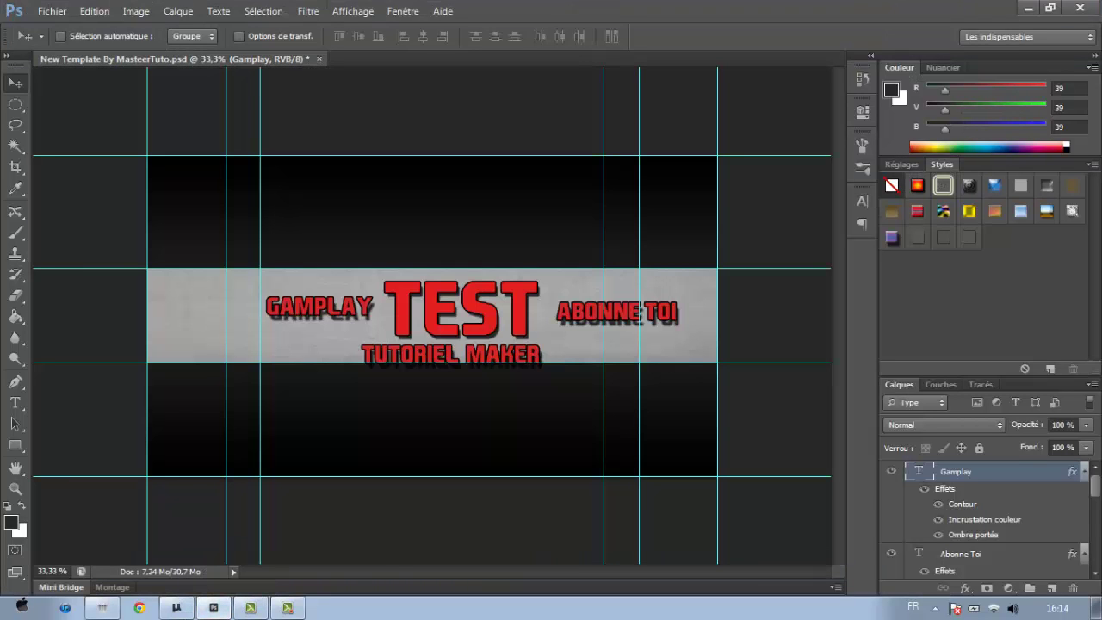
{"action": "left_click_drag", "start_coordinate": [217, 602], "coordinate": [431, 316]}
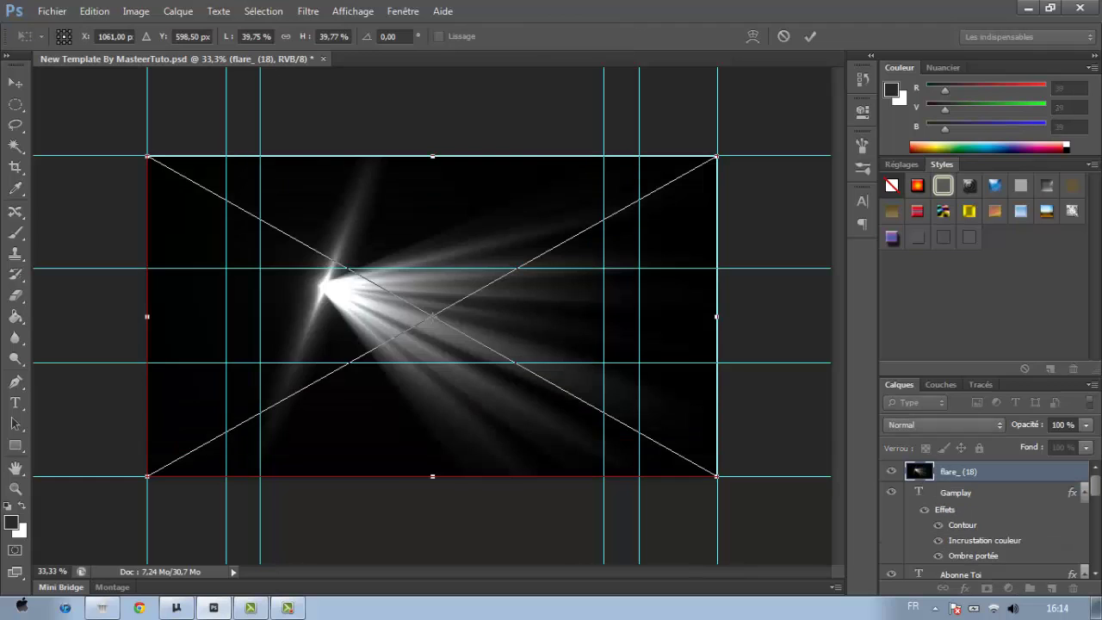
{"action": "left_click_drag", "start_coordinate": [733, 200], "coordinate": [611, 471]}
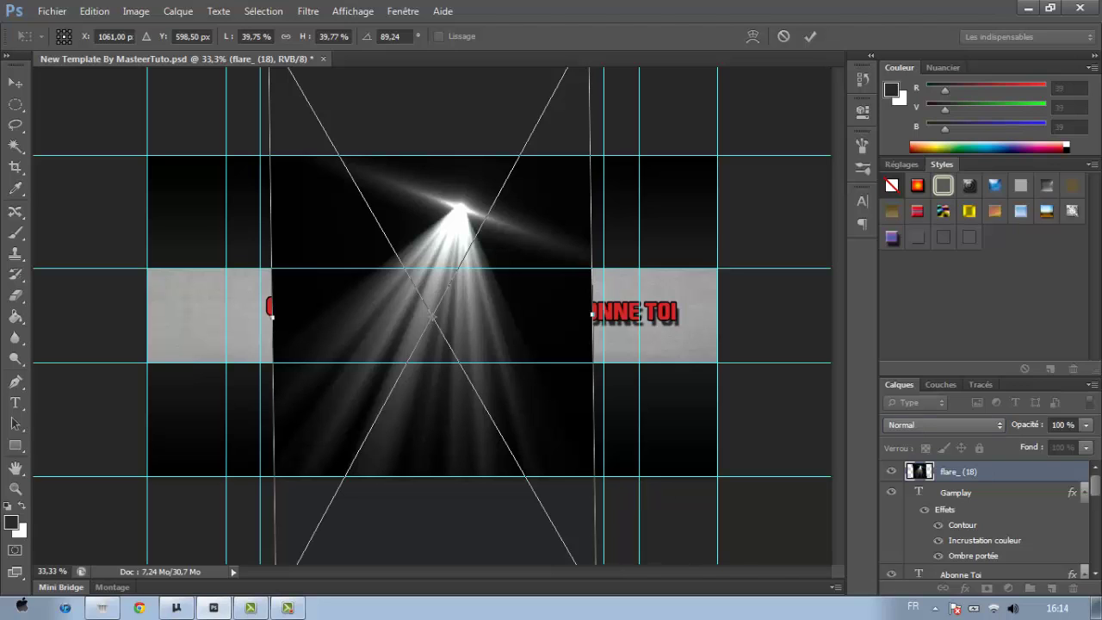
- Set the flare's blending mode to Superposition, position its light source just above the TEST text, and commit the placement
{"action": "left_click", "coordinate": [943, 425]}
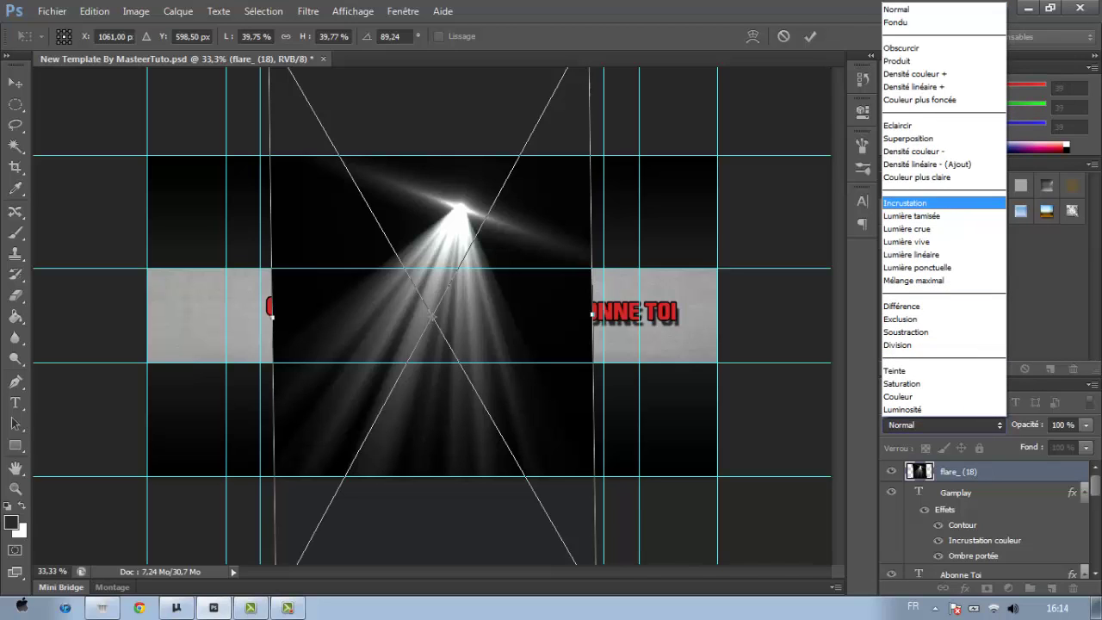
{"action": "key", "text": "Return"}
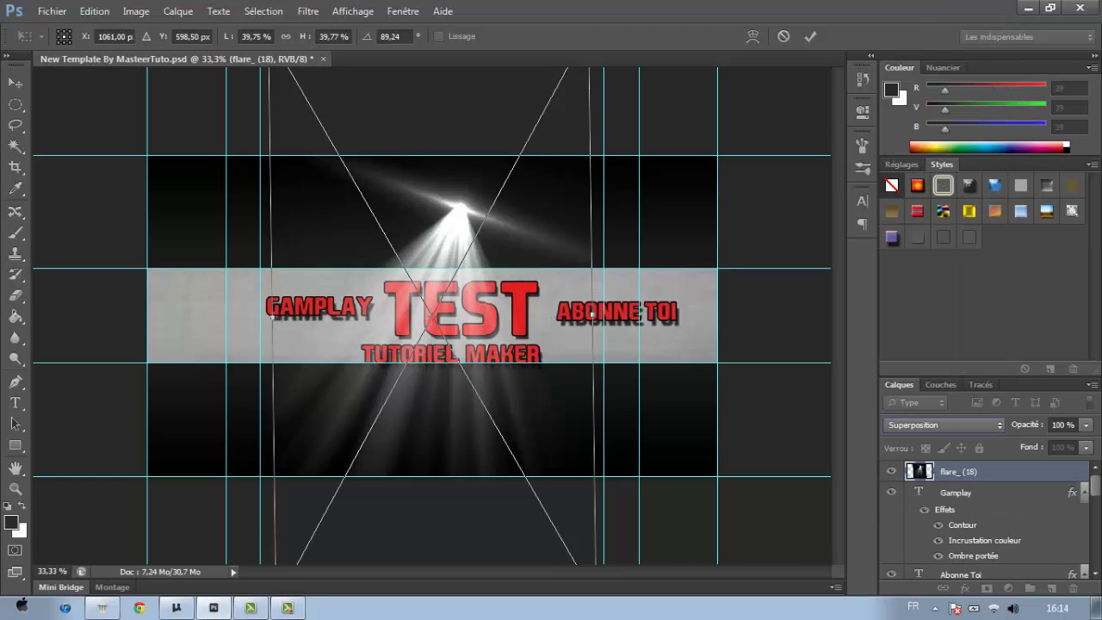
{"action": "left_click_drag", "start_coordinate": [479, 221], "coordinate": [415, 261]}
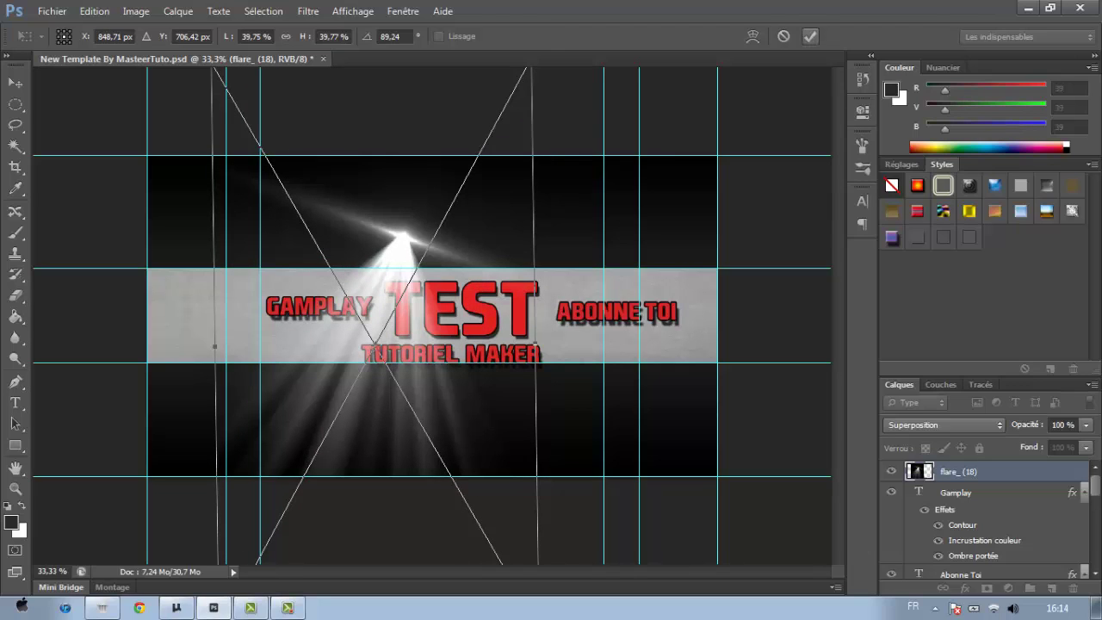
{"action": "left_click_drag", "start_coordinate": [409, 250], "coordinate": [486, 239]}
{"action": "left_click", "coordinate": [809, 36]}
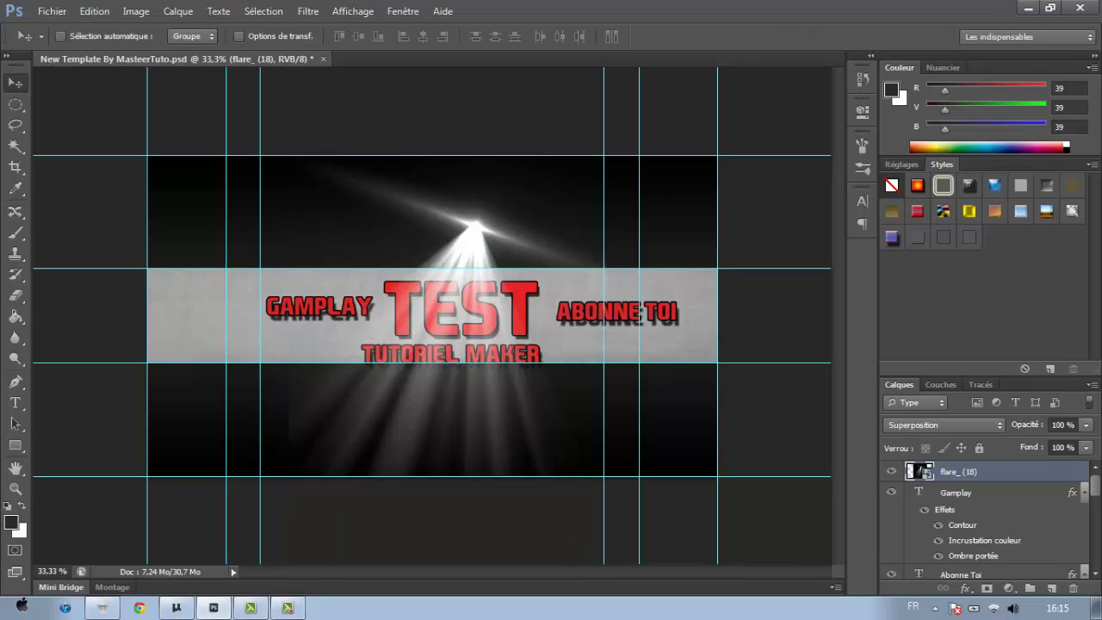
- Reorder the flare_ (18) layer to sit directly above LRwall0002 beneath the texts, and stretch the flare sideways in both directions to a 54.20% height scale
{"action": "left_click_drag", "start_coordinate": [921, 509], "coordinate": [921, 570]}
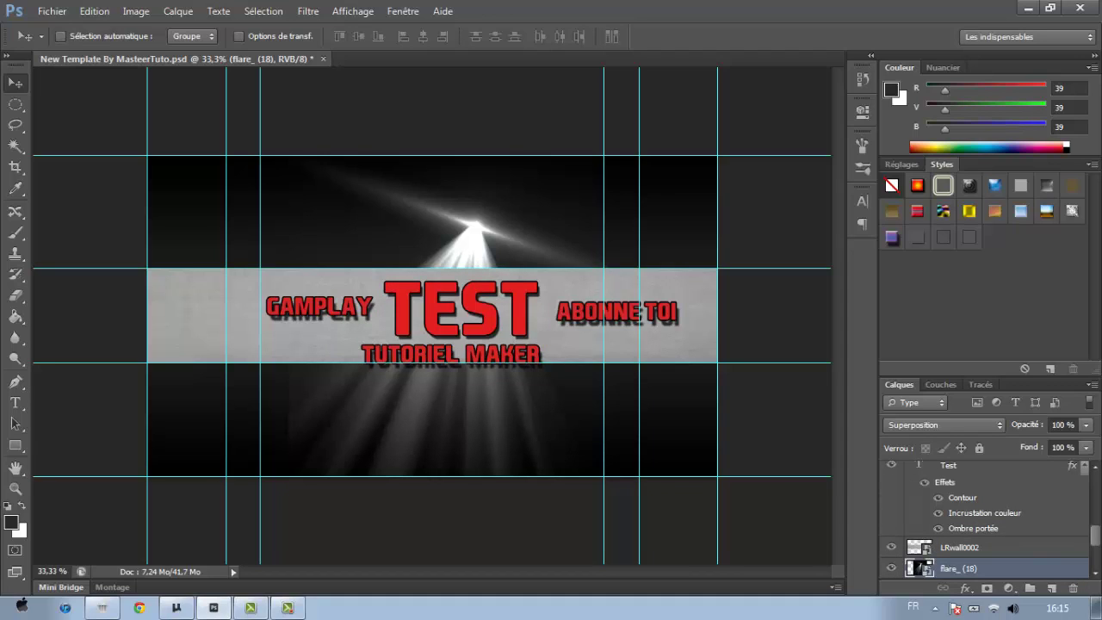
{"action": "left_click_drag", "start_coordinate": [921, 568], "coordinate": [921, 543]}
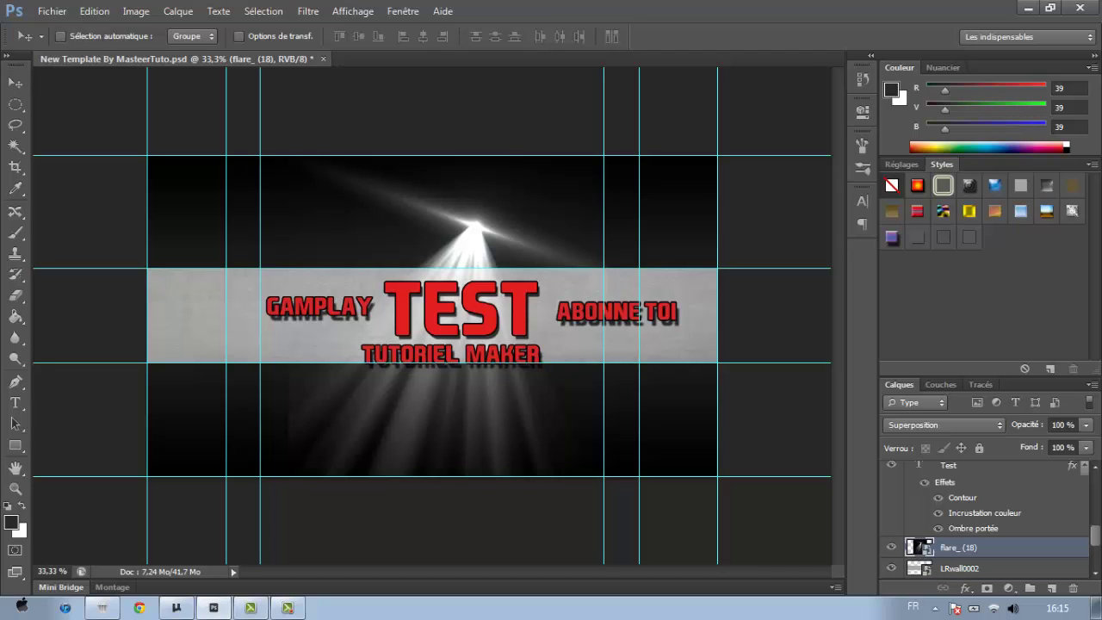
{"action": "key", "text": "ctrl+t"}
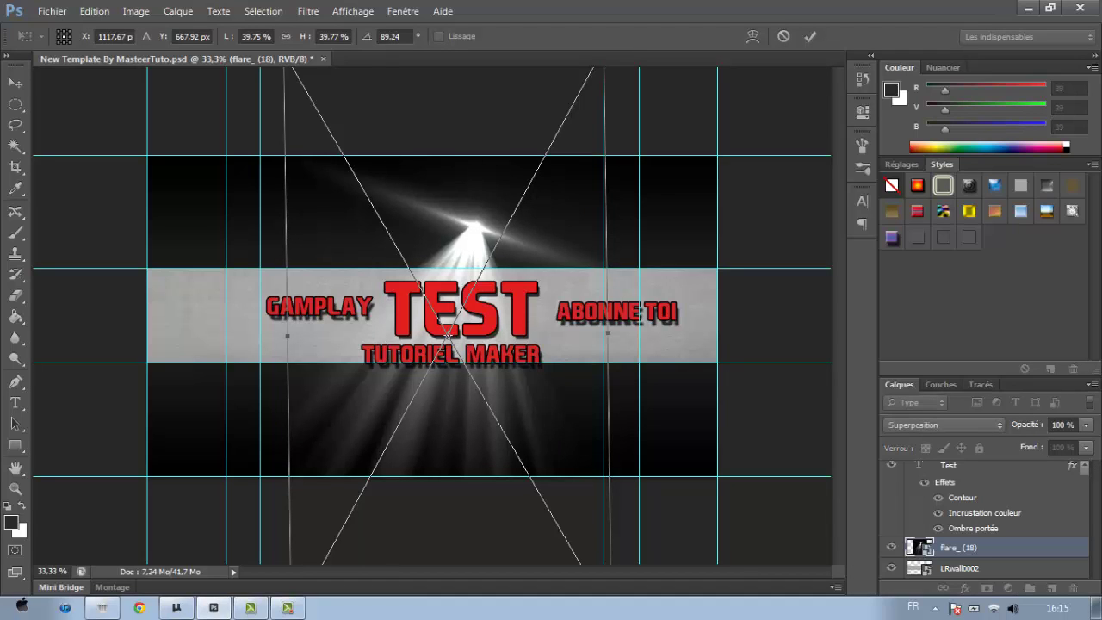
{"action": "left_click_drag", "start_coordinate": [287, 336], "coordinate": [225, 335]}
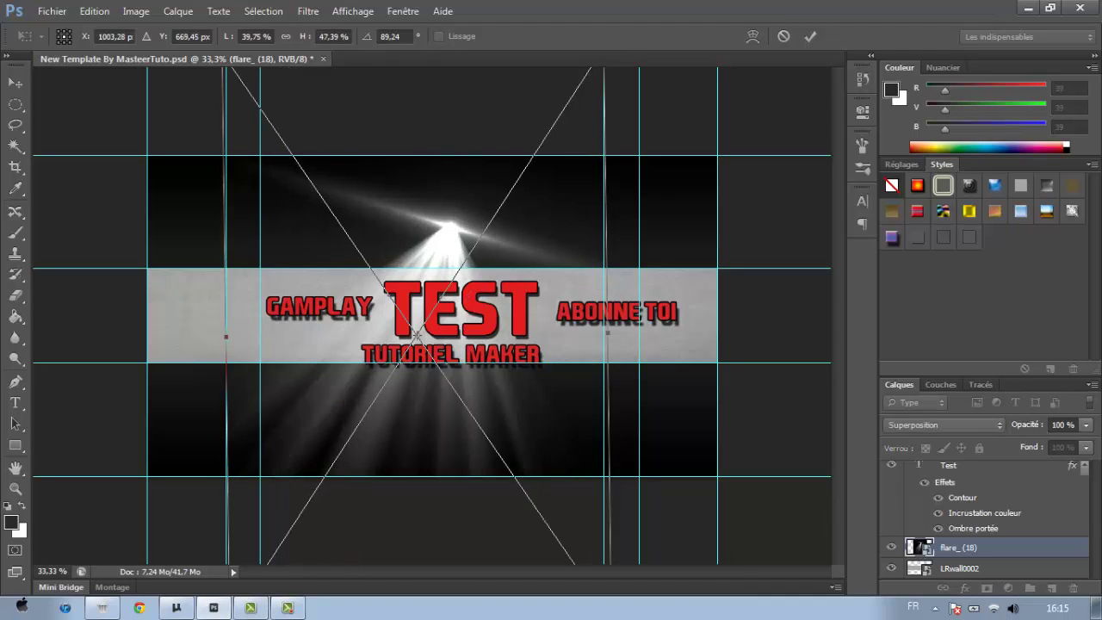
{"action": "left_click_drag", "start_coordinate": [607, 332], "coordinate": [662, 331]}
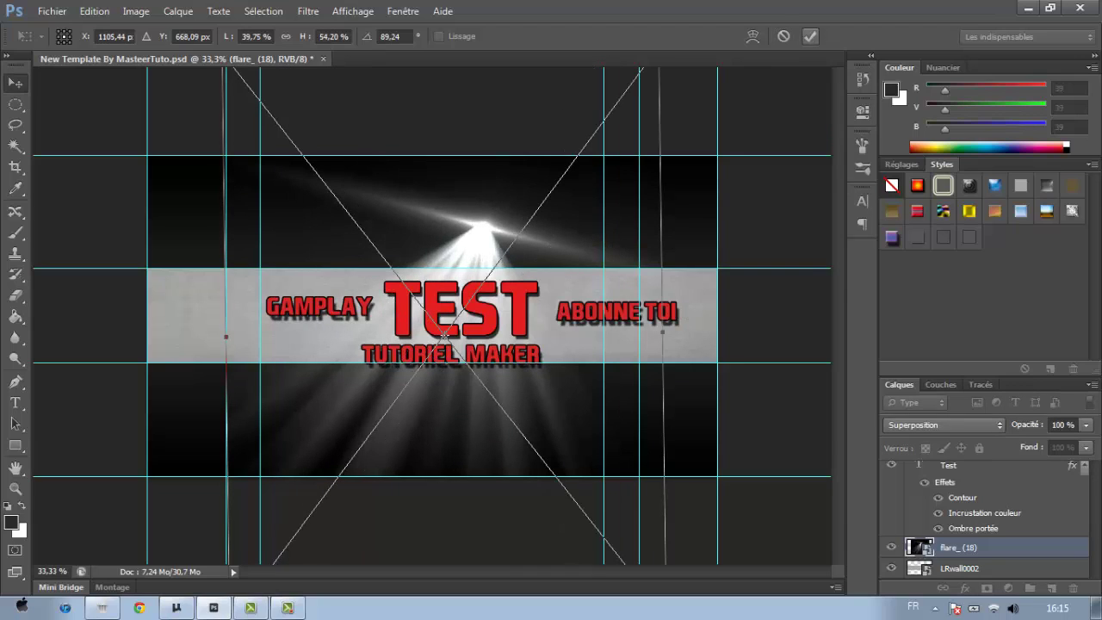
{"action": "left_click", "coordinate": [810, 36]}
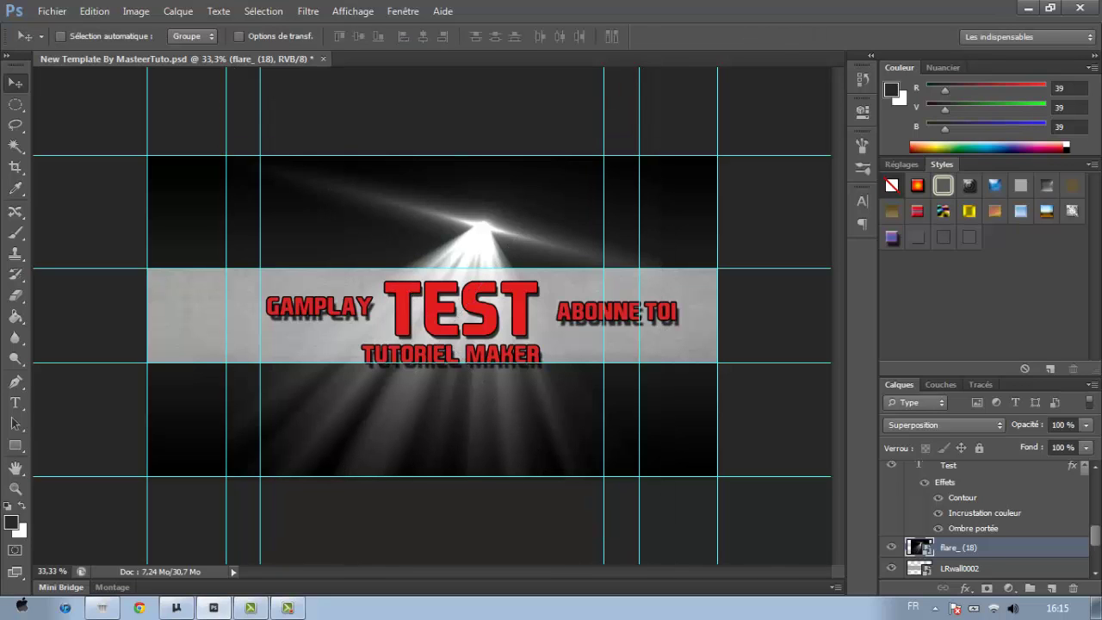
- Place the red-glow image 12 from the Explorer folder into the banner and set its blending mode to Superposition
{"action": "left_click", "coordinate": [102, 608]}
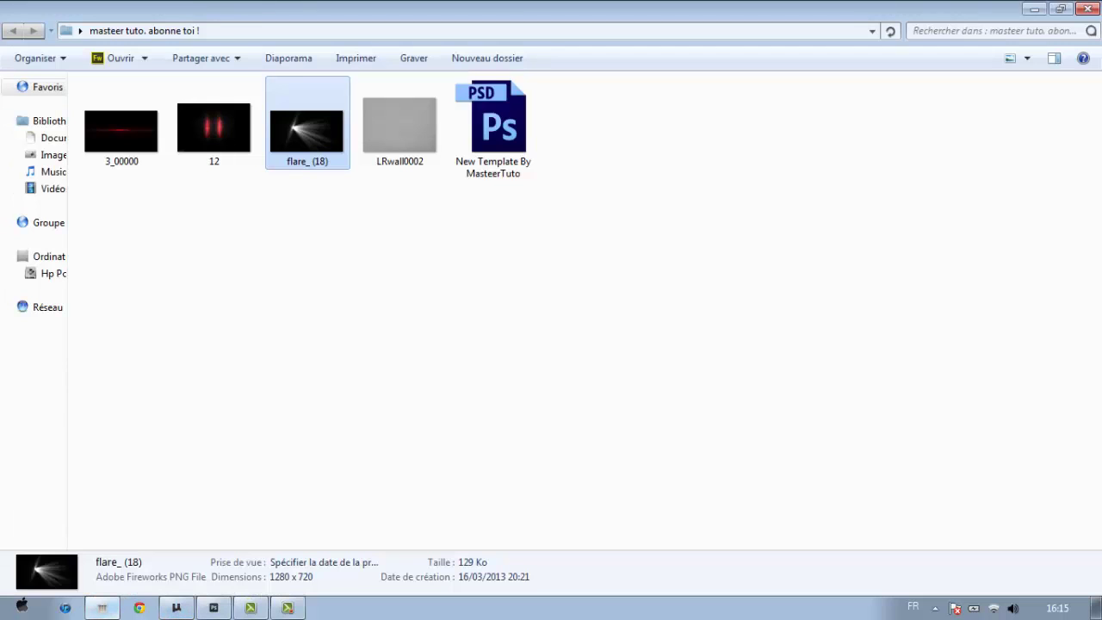
{"action": "left_click_drag", "start_coordinate": [214, 129], "coordinate": [361, 379]}
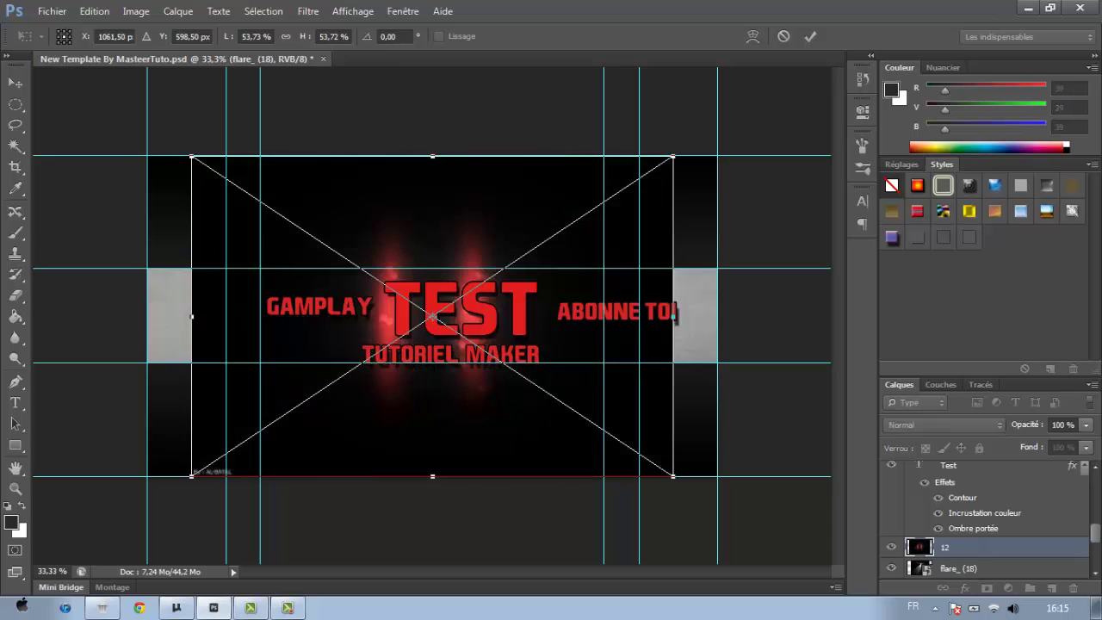
{"action": "left_click", "coordinate": [944, 425]}
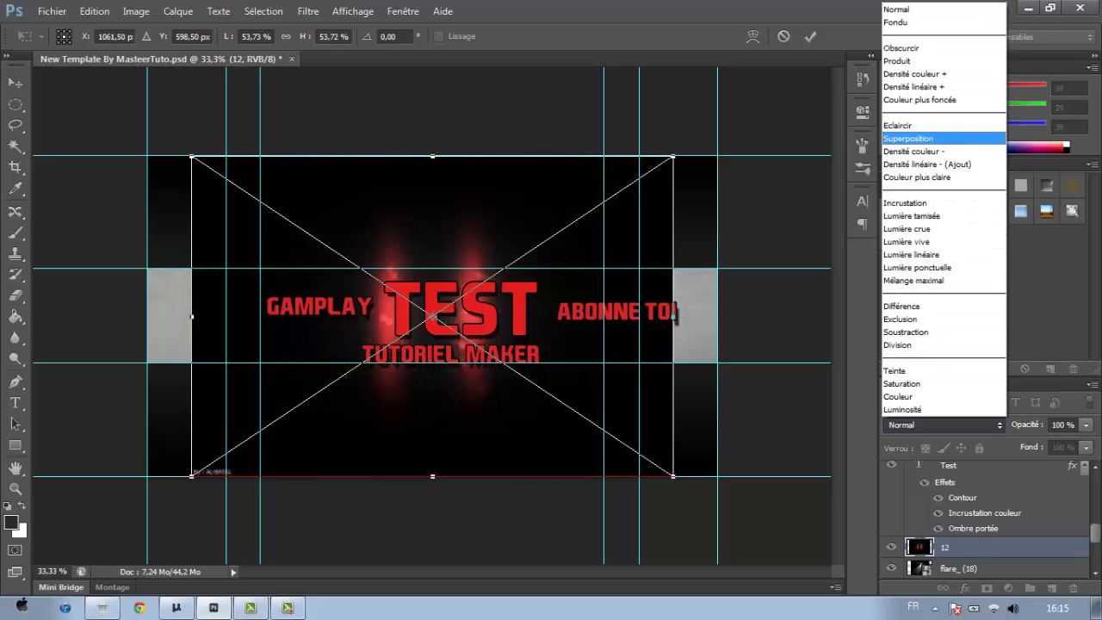
{"action": "left_click", "coordinate": [908, 138]}
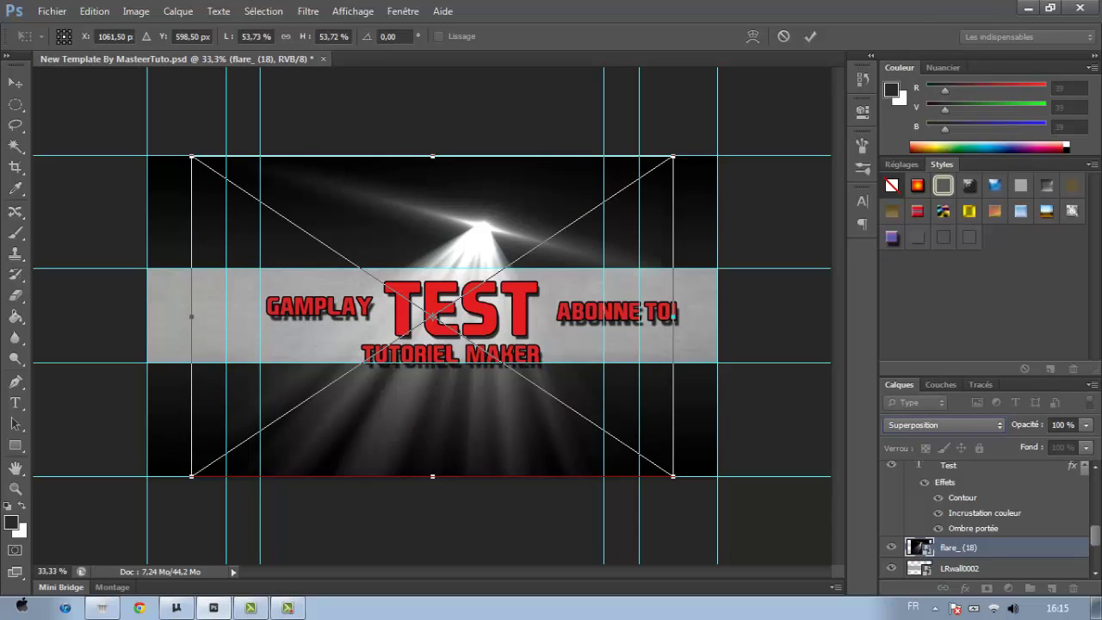
- Rotate image 12 about 89° so its red glows lie horizontally, position them above and below the ABONNE TOI text, and commit the placement
{"action": "left_click_drag", "start_coordinate": [513, 291], "coordinate": [538, 280]}
{"action": "key", "text": "Left"}
{"action": "key", "text": "Left"}
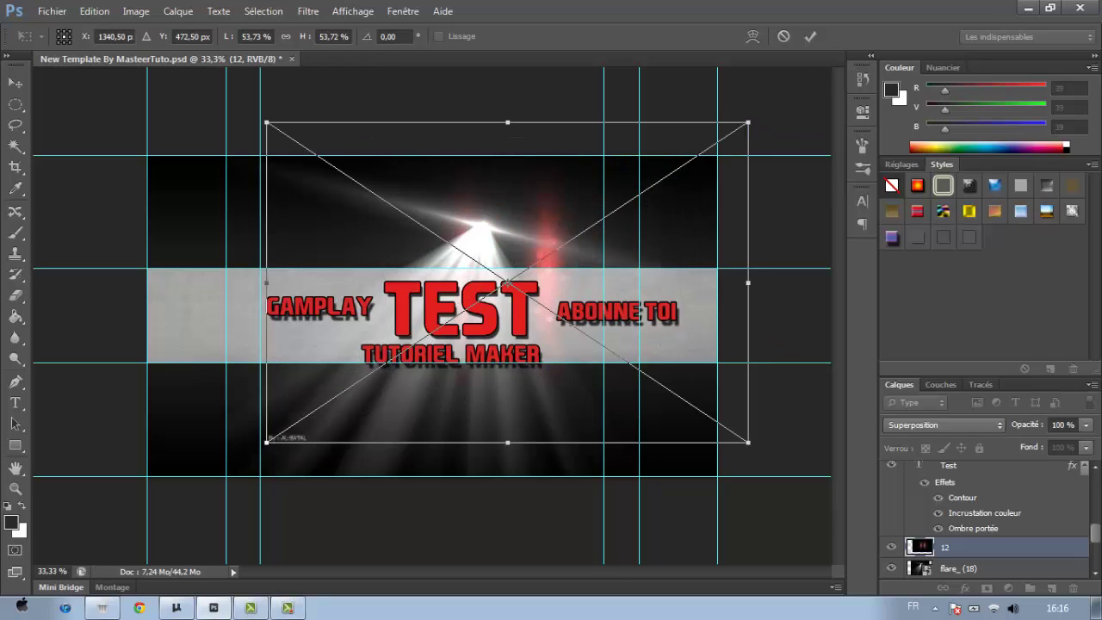
{"action": "left_click_drag", "start_coordinate": [762, 107], "coordinate": [659, 465]}
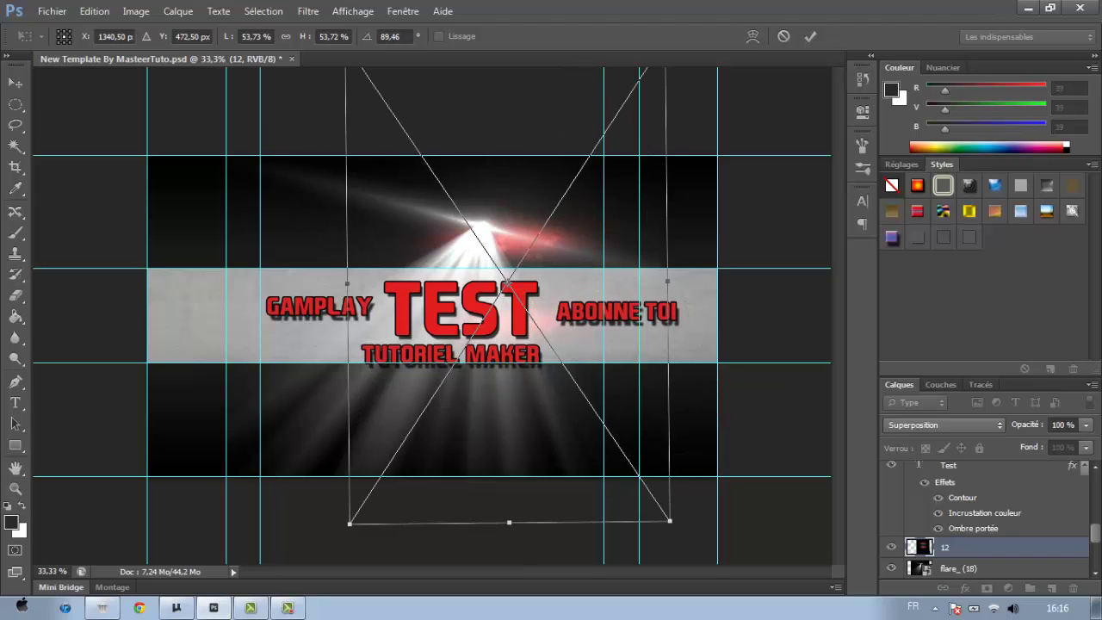
{"action": "left_click_drag", "start_coordinate": [579, 240], "coordinate": [689, 273]}
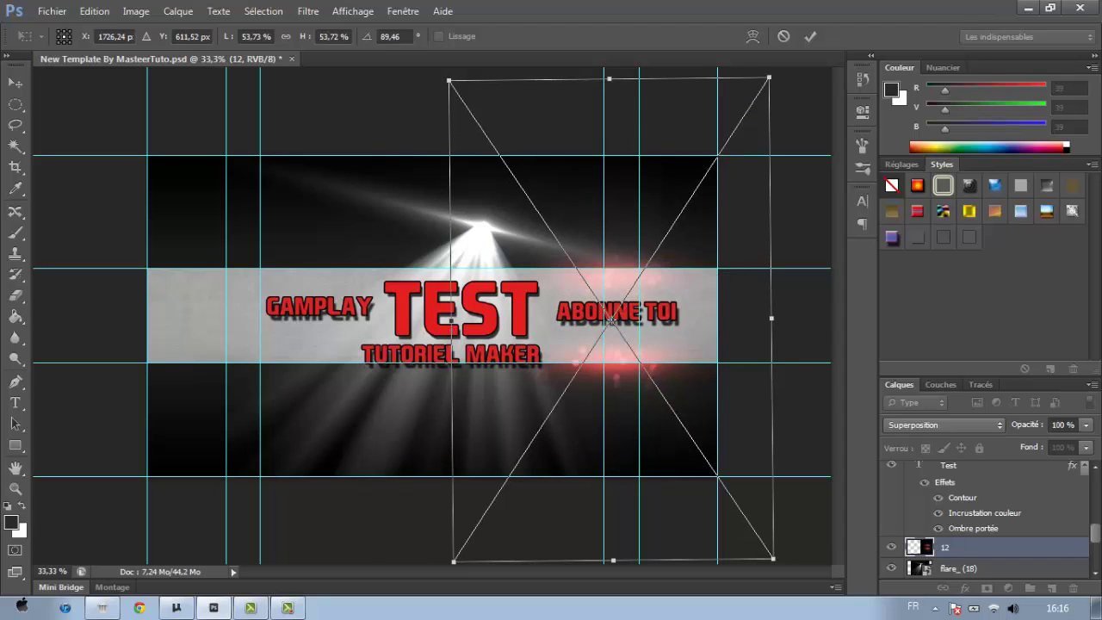
{"action": "key", "text": "Return"}
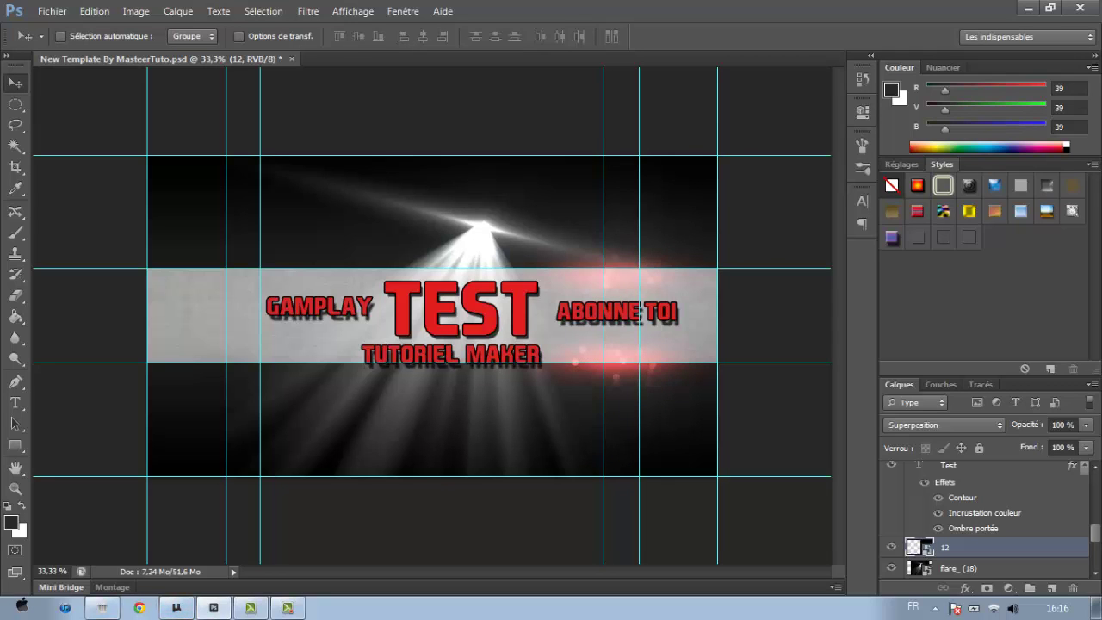
{"action": "left_click", "coordinate": [103, 608]}
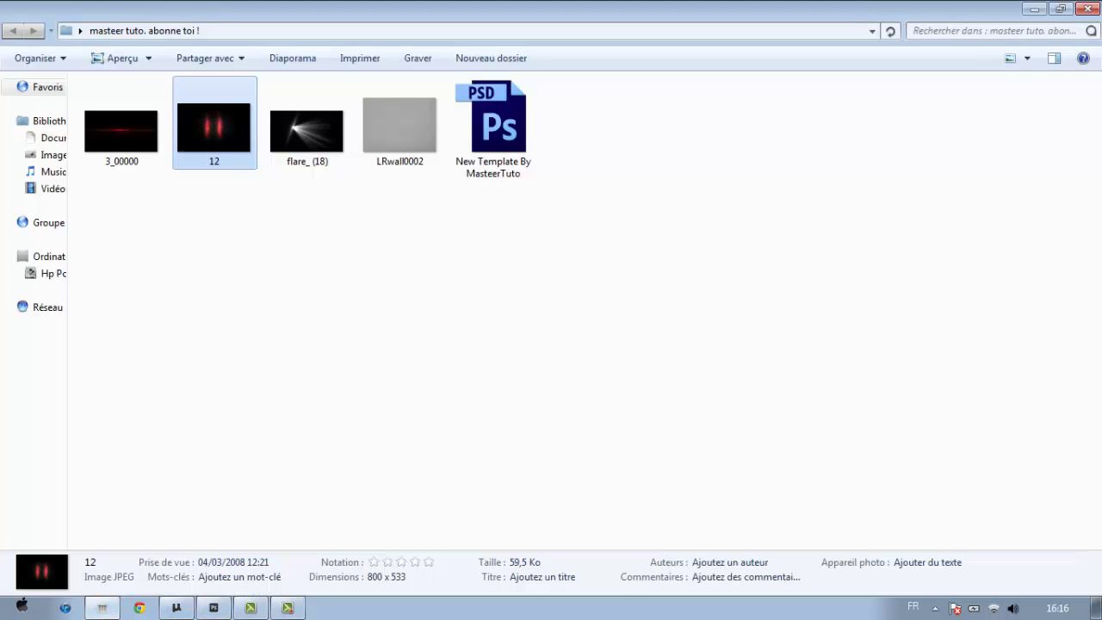
{"action": "left_click_drag", "start_coordinate": [213, 127], "coordinate": [214, 603]}
{"action": "left_click", "coordinate": [213, 608]}
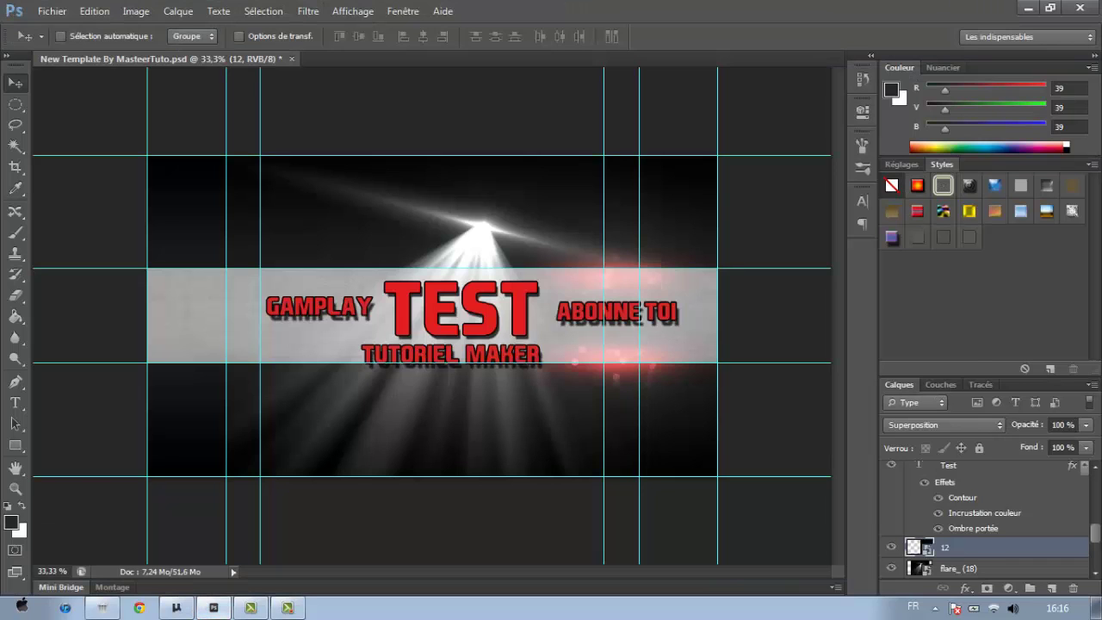
- Duplicate layer 12 in the same document and move the copy so its red glows surround the GAMPLAY text
{"action": "right_click", "coordinate": [972, 547]}
{"action": "left_click", "coordinate": [819, 60]}
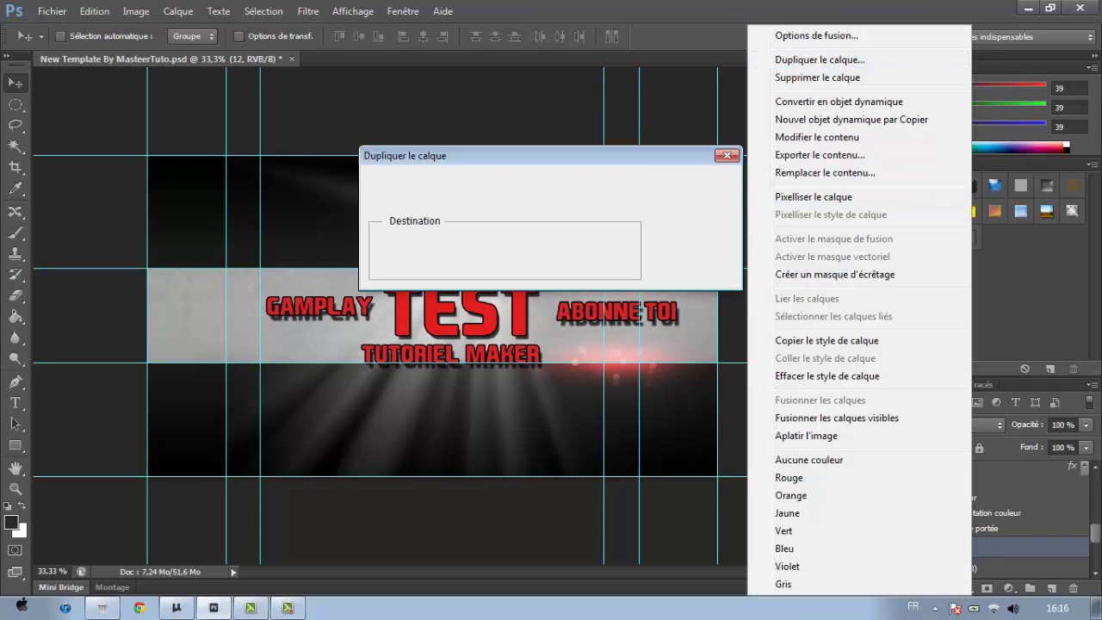
{"action": "left_click", "coordinate": [693, 180]}
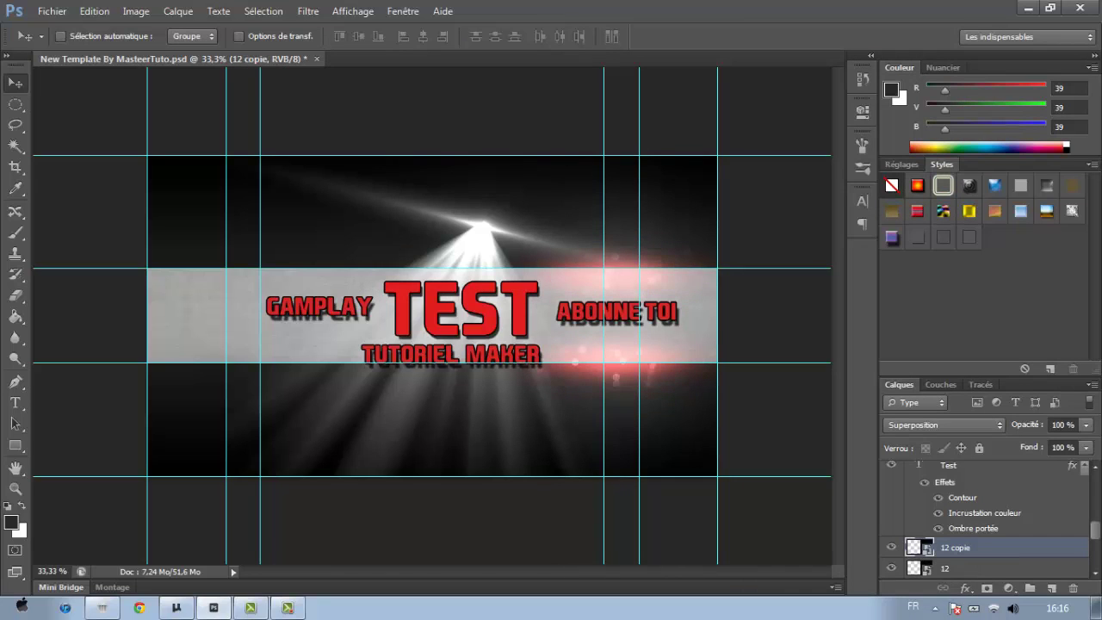
{"action": "left_click_drag", "start_coordinate": [614, 379], "coordinate": [322, 316]}
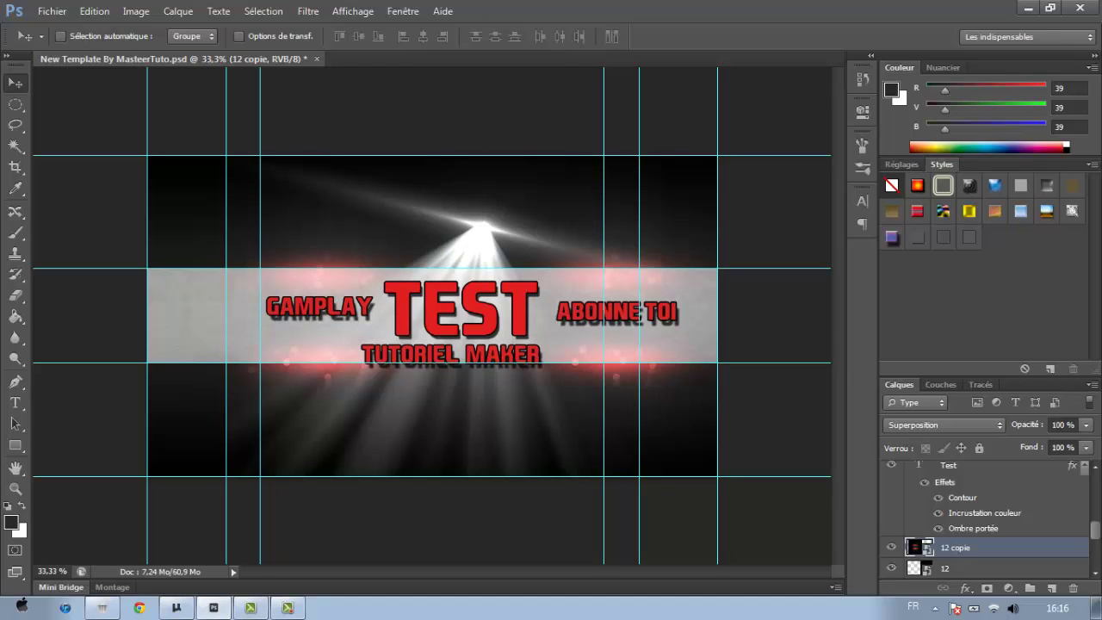
- Duplicate layer 12 copie as 12 copie 2 and move the new glows to the middle, around the TEST and TUTORIEL MAKER texts
{"action": "right_click", "coordinate": [957, 548]}
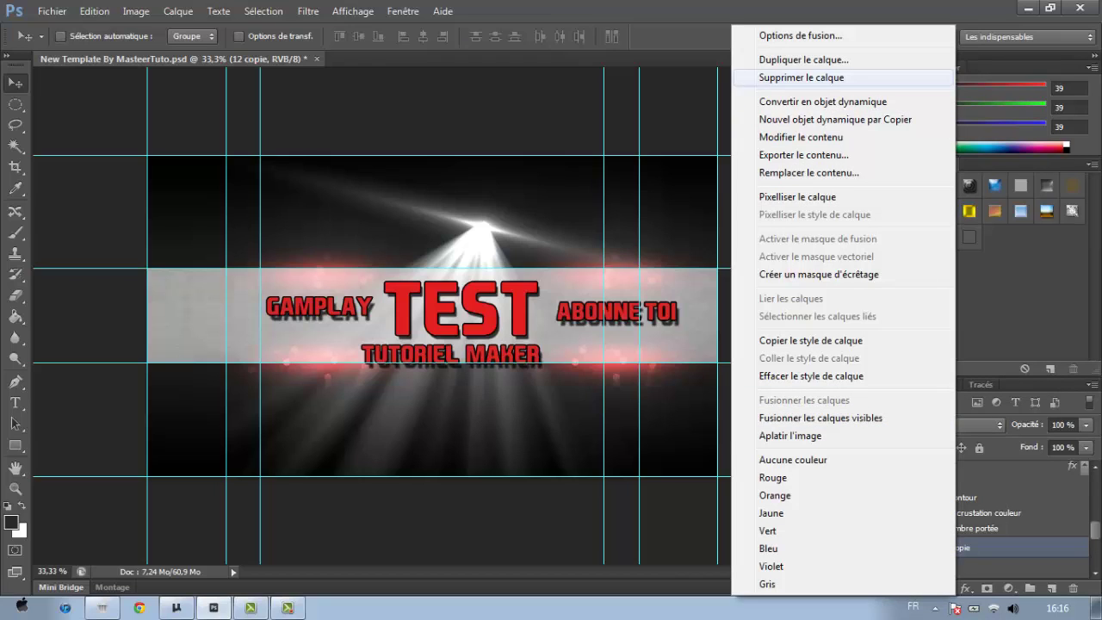
{"action": "left_click", "coordinate": [803, 59]}
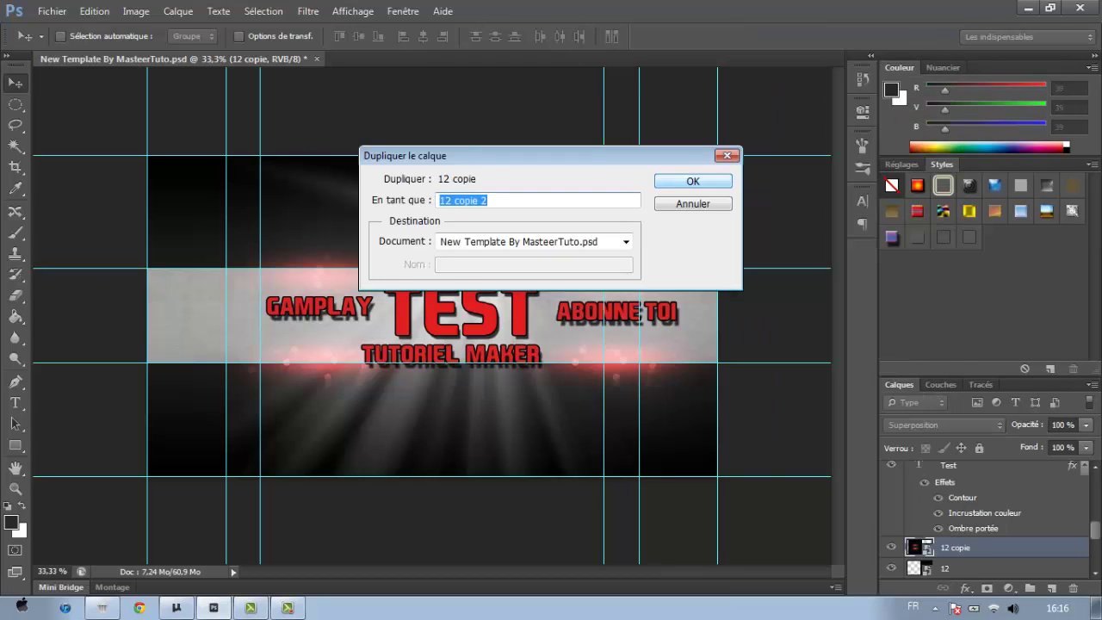
{"action": "key", "text": "Return"}
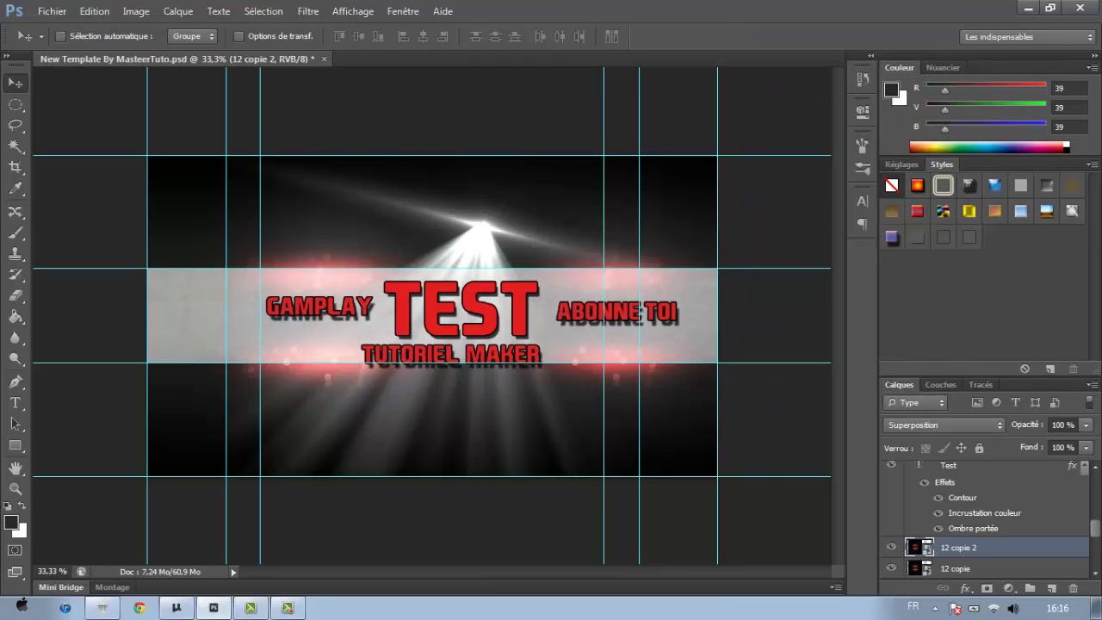
{"action": "mouse_move", "coordinate": [492, 297]}
{"action": "left_mouse_down"}
{"action": "mouse_move", "coordinate": [544, 296]}
{"action": "mouse_move", "coordinate": [540, 209]}
{"action": "mouse_move", "coordinate": [551, 261]}
{"action": "mouse_move", "coordinate": [494, 275]}
{"action": "left_mouse_up"}
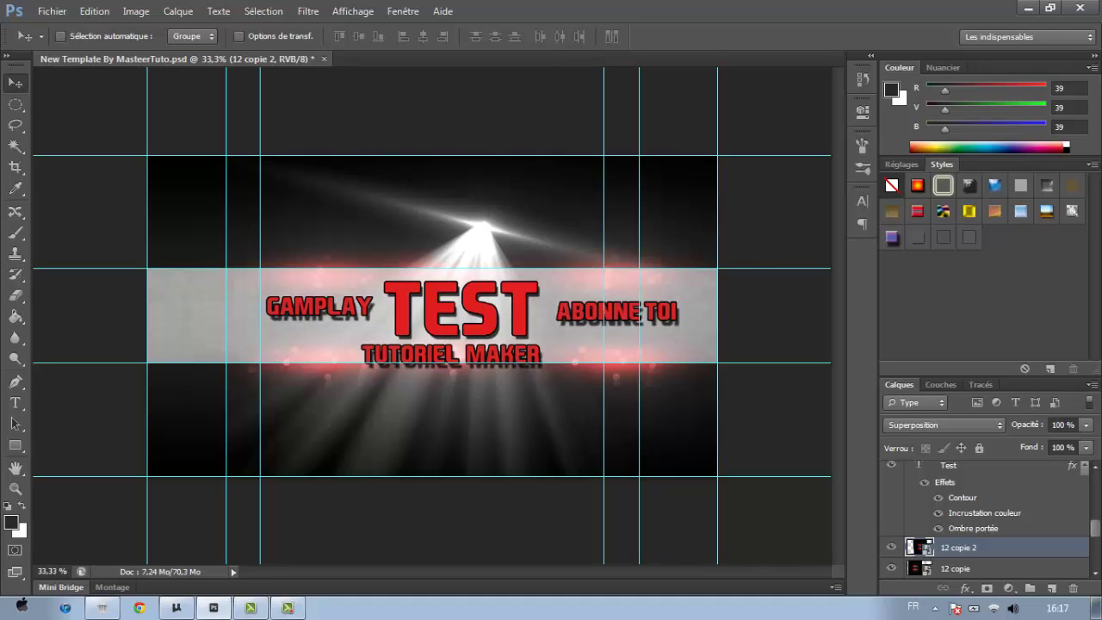
- Place the red light-streak image 3_00000 from the Explorer folder into the banner and lower its streak between TEST and TUTORIEL MAKER
{"action": "left_click", "coordinate": [102, 607]}
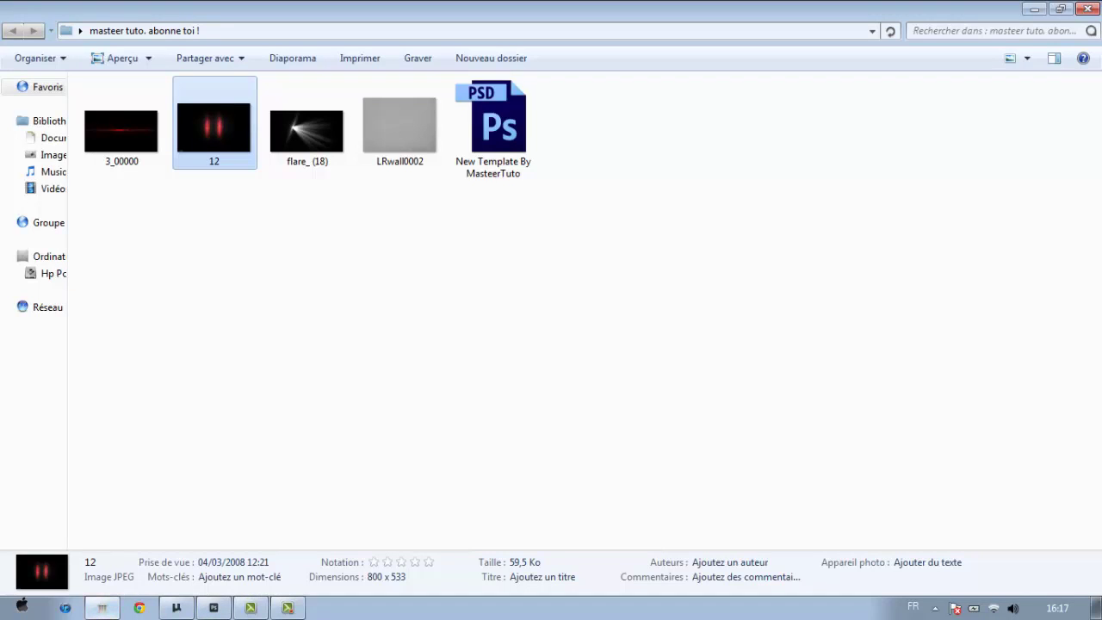
{"action": "left_click_drag", "start_coordinate": [121, 129], "coordinate": [225, 606]}
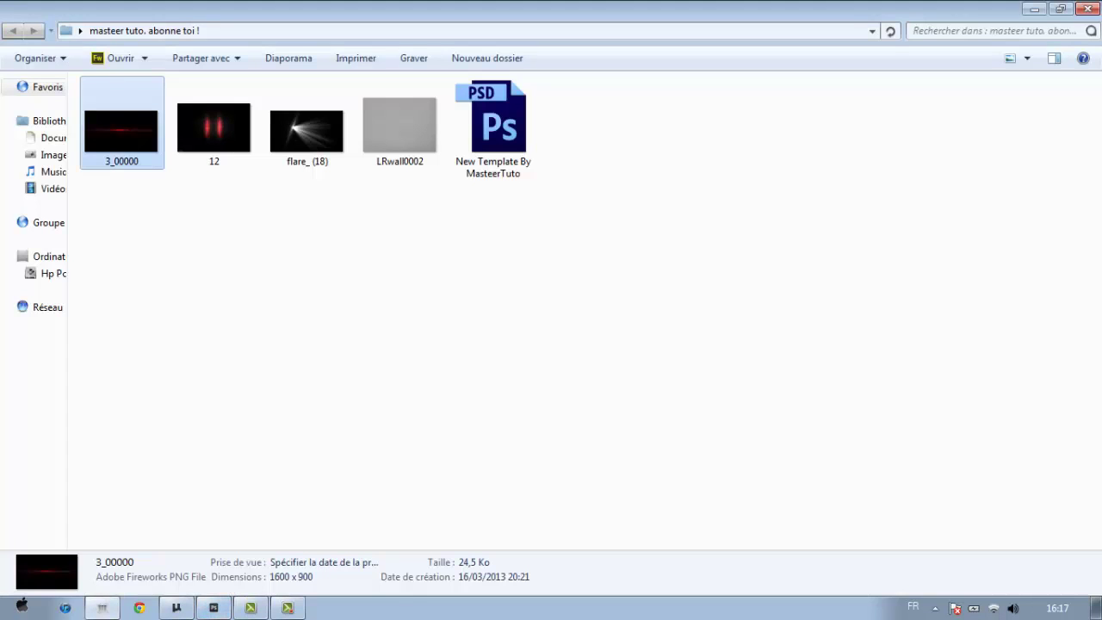
{"action": "left_click_drag", "start_coordinate": [120, 129], "coordinate": [413, 345]}
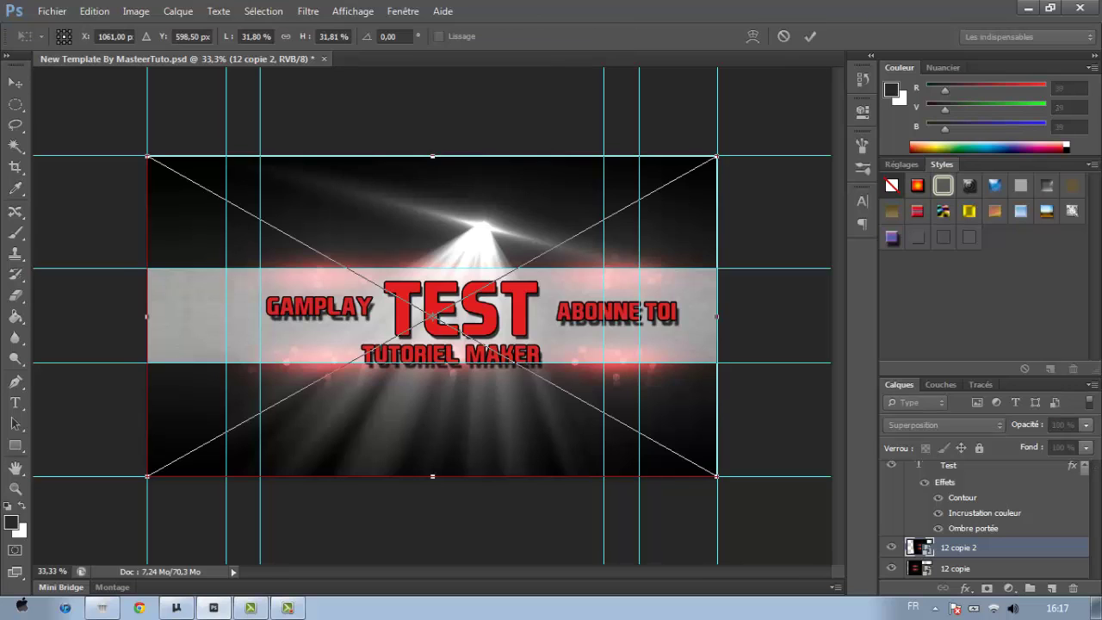
{"action": "left_click_drag", "start_coordinate": [432, 315], "coordinate": [444, 345]}
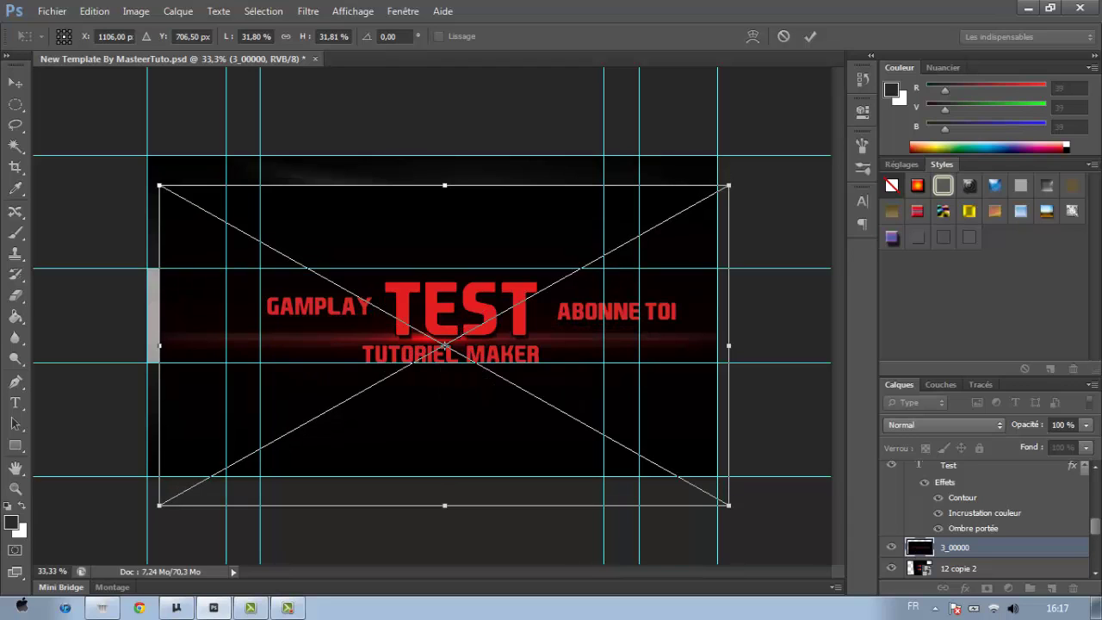
- Set the 3_00000 layer's blending mode to Superposition, align its sides with the banner's edges, and commit the placement
{"action": "left_click", "coordinate": [945, 425]}
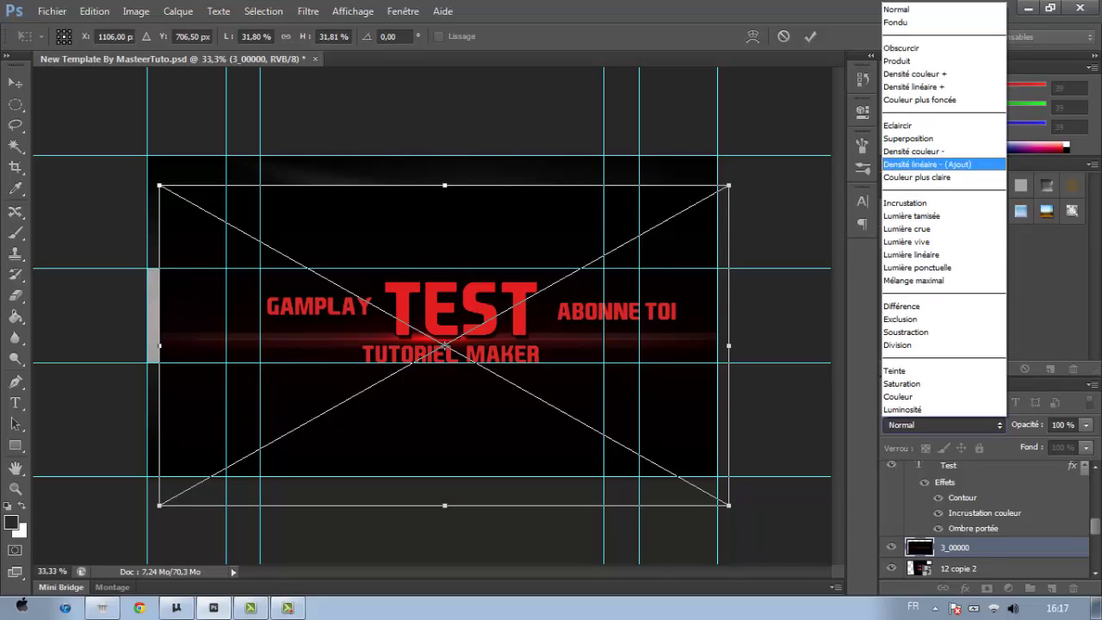
{"action": "left_click", "coordinate": [907, 138]}
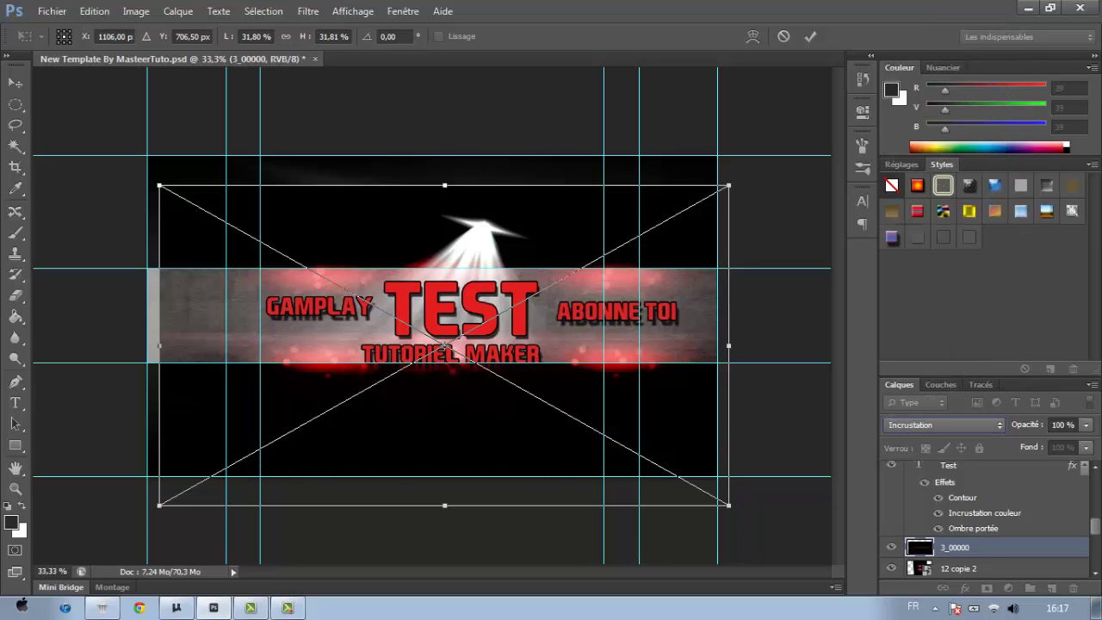
{"action": "left_click", "coordinate": [944, 425]}
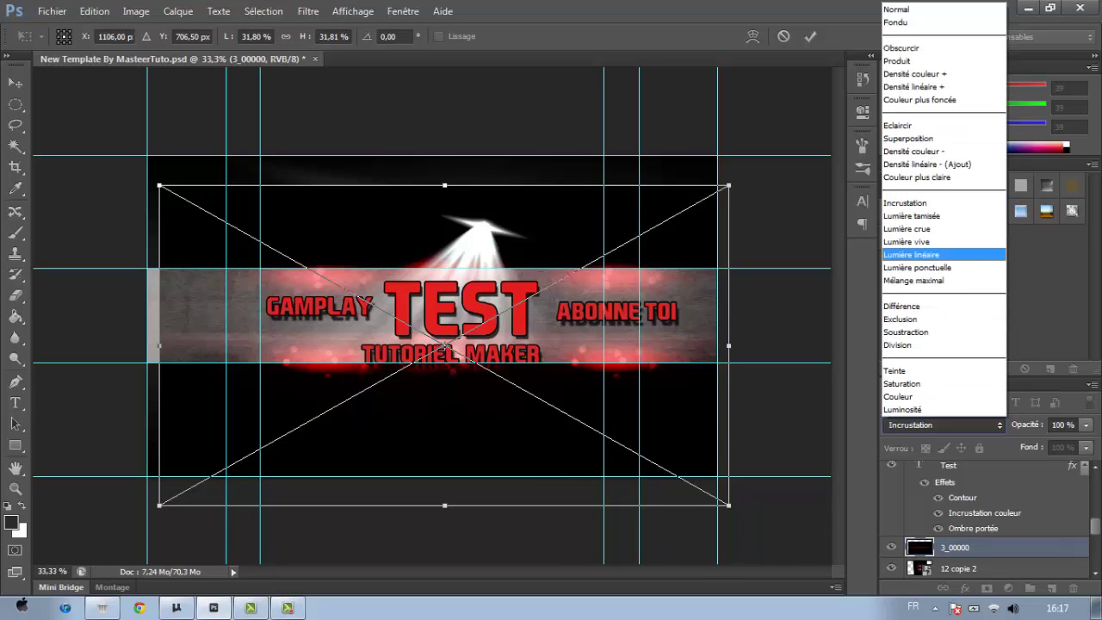
{"action": "left_click", "coordinate": [929, 135]}
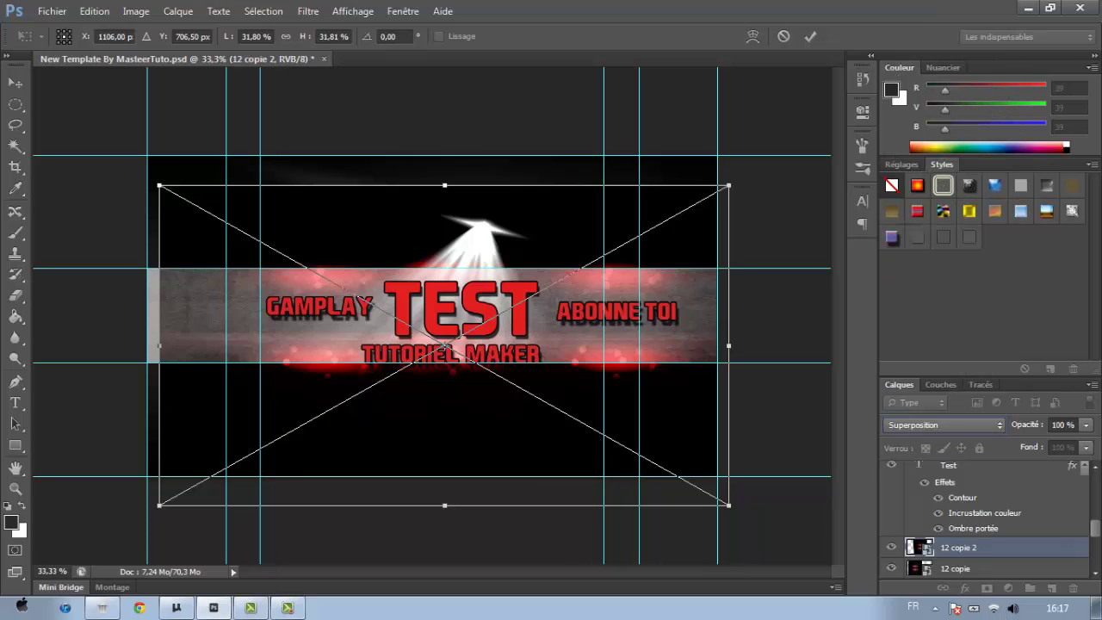
{"action": "left_click_drag", "start_coordinate": [535, 342], "coordinate": [536, 321]}
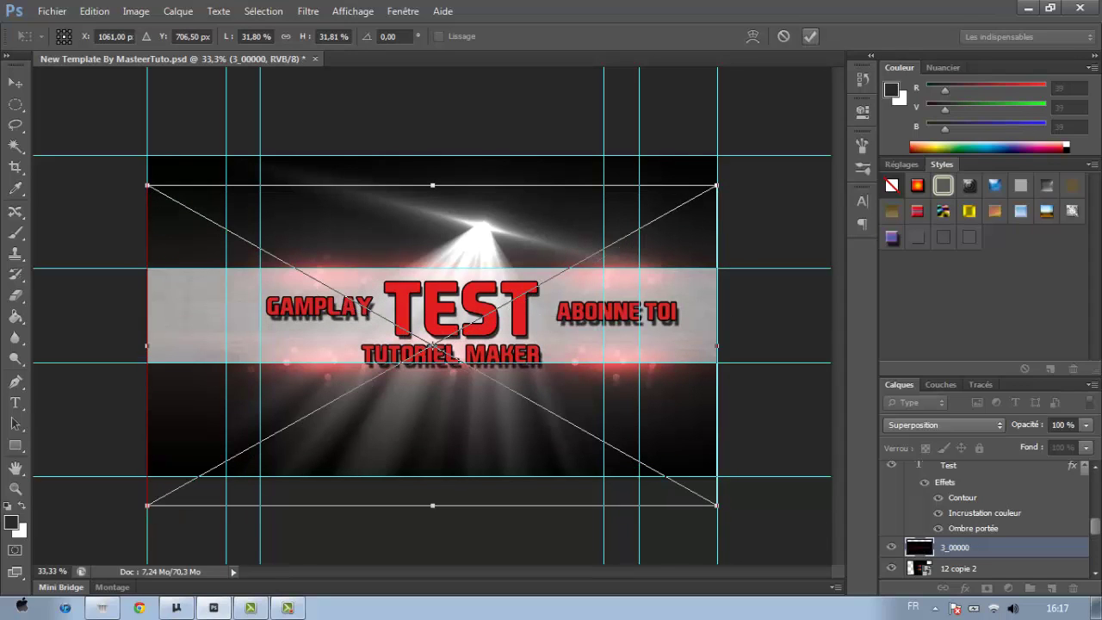
{"action": "left_click", "coordinate": [809, 36]}
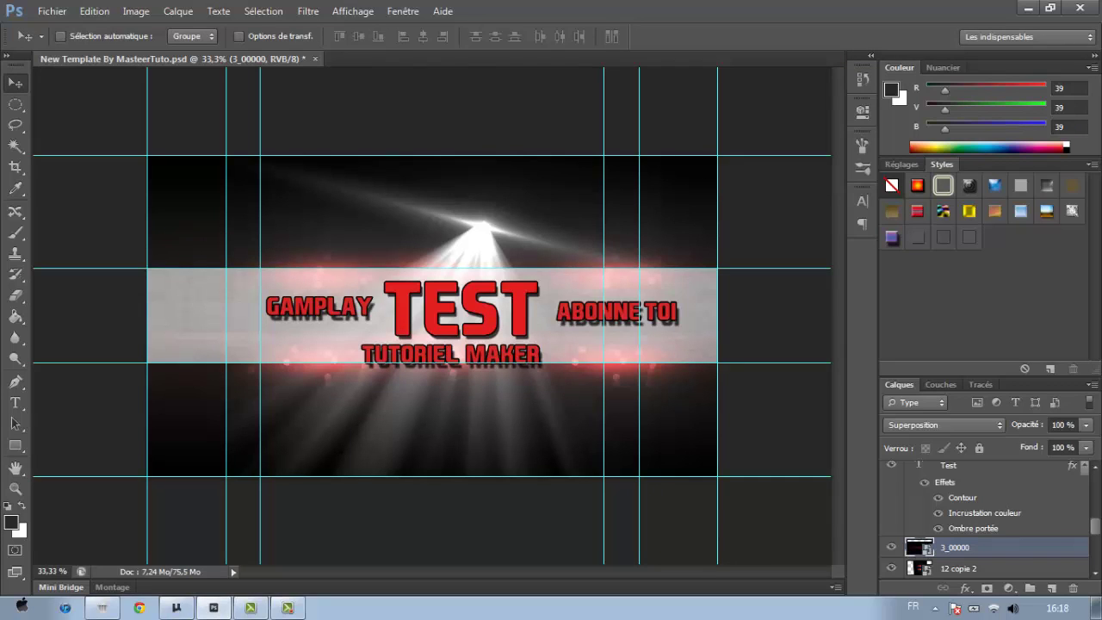
- Minimize the Photoshop and Explorer windows to show the desktop
{"action": "left_click", "coordinate": [1027, 8]}
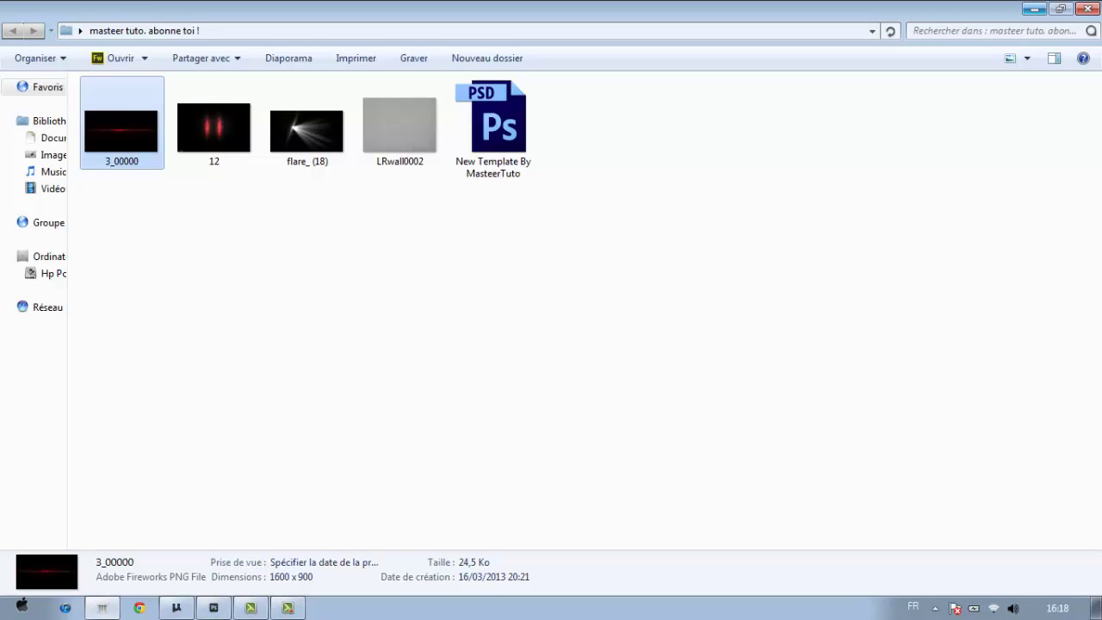
{"action": "left_click", "coordinate": [1033, 9]}
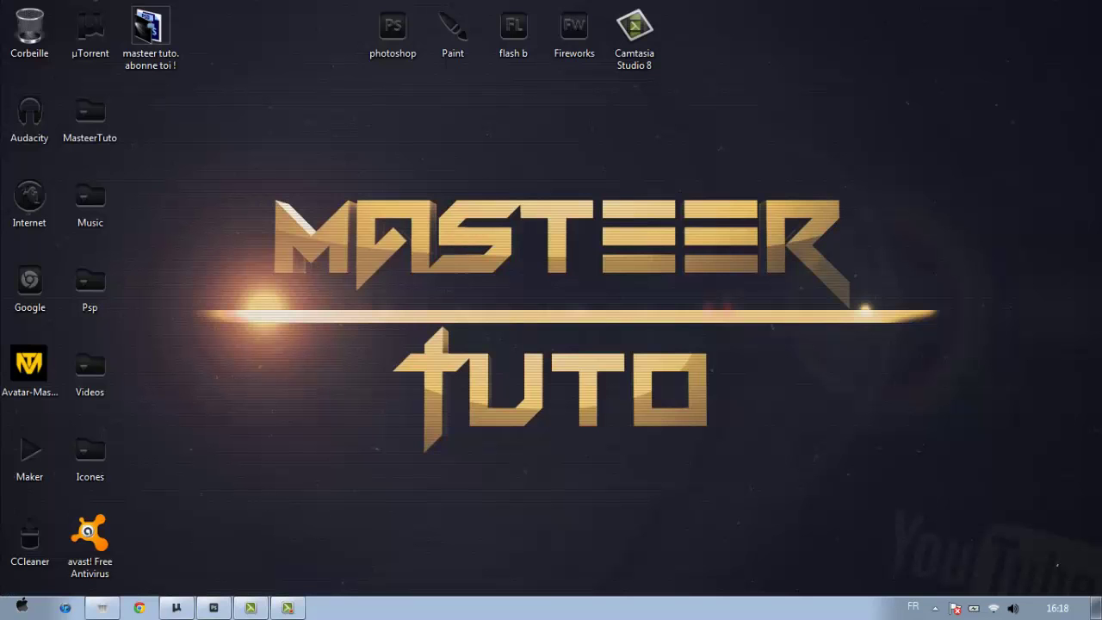